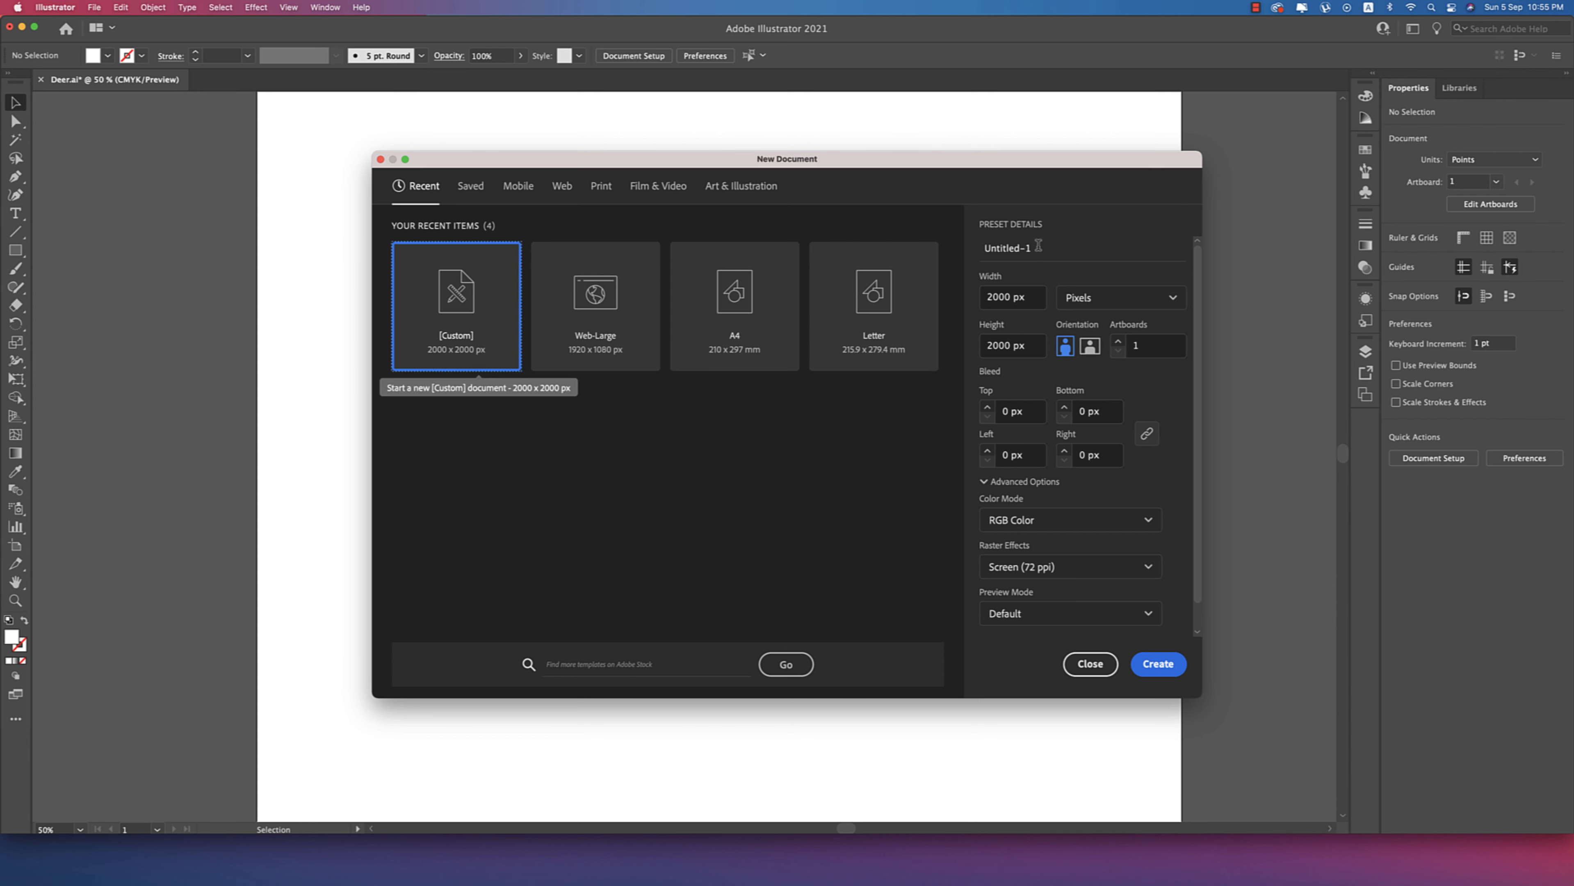
- Create a 2000 x 2000 px document named "deer logo" in RGB Color mode
click(1036, 253)
text(deer logo)
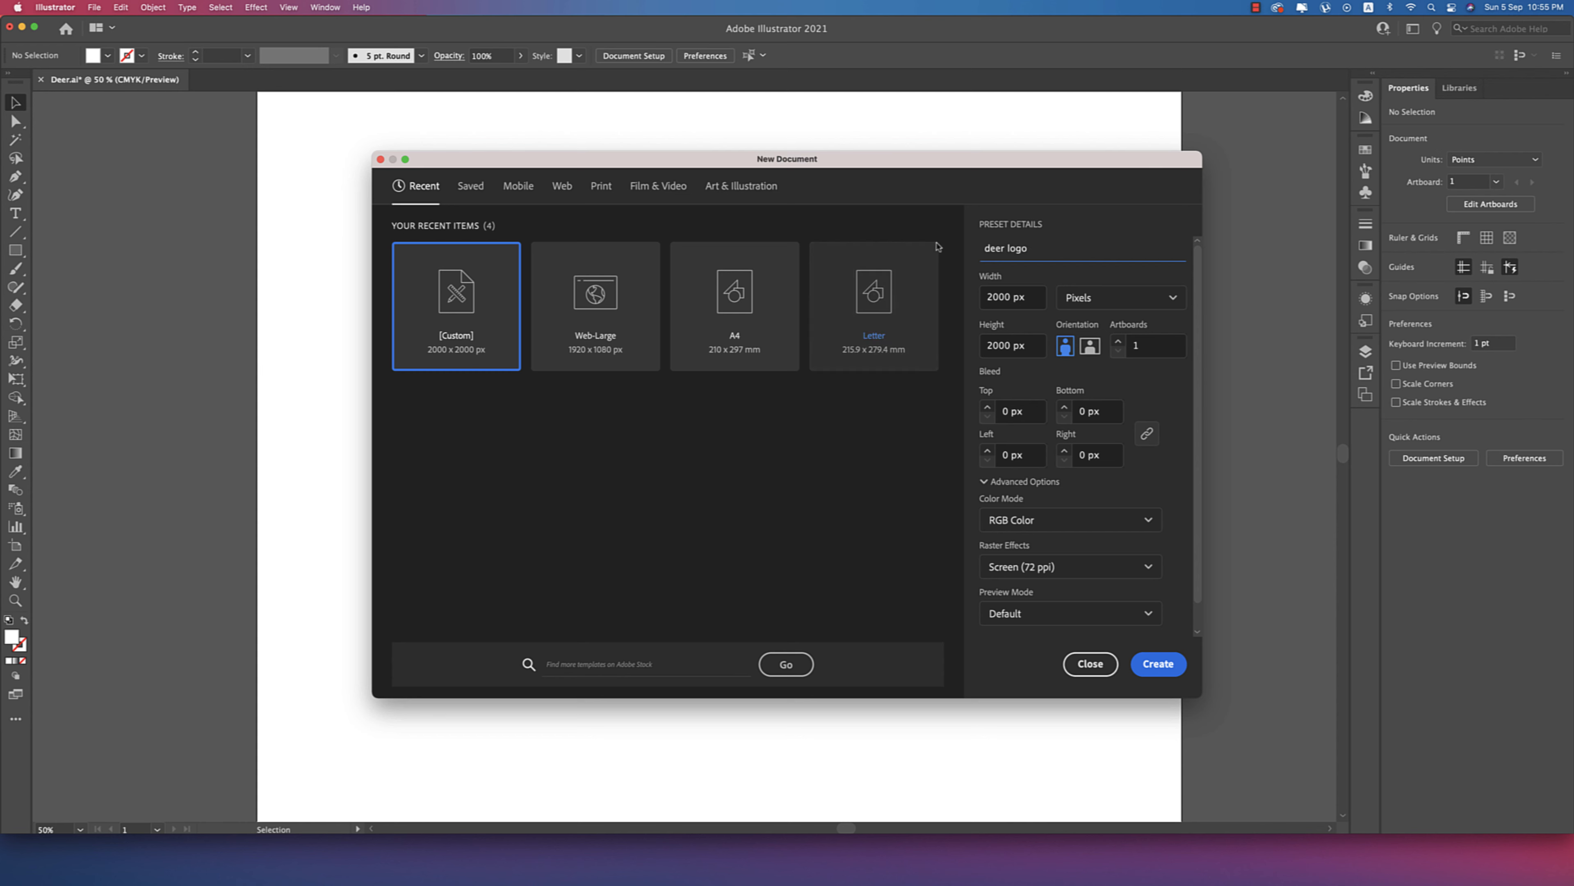
click(1049, 526)
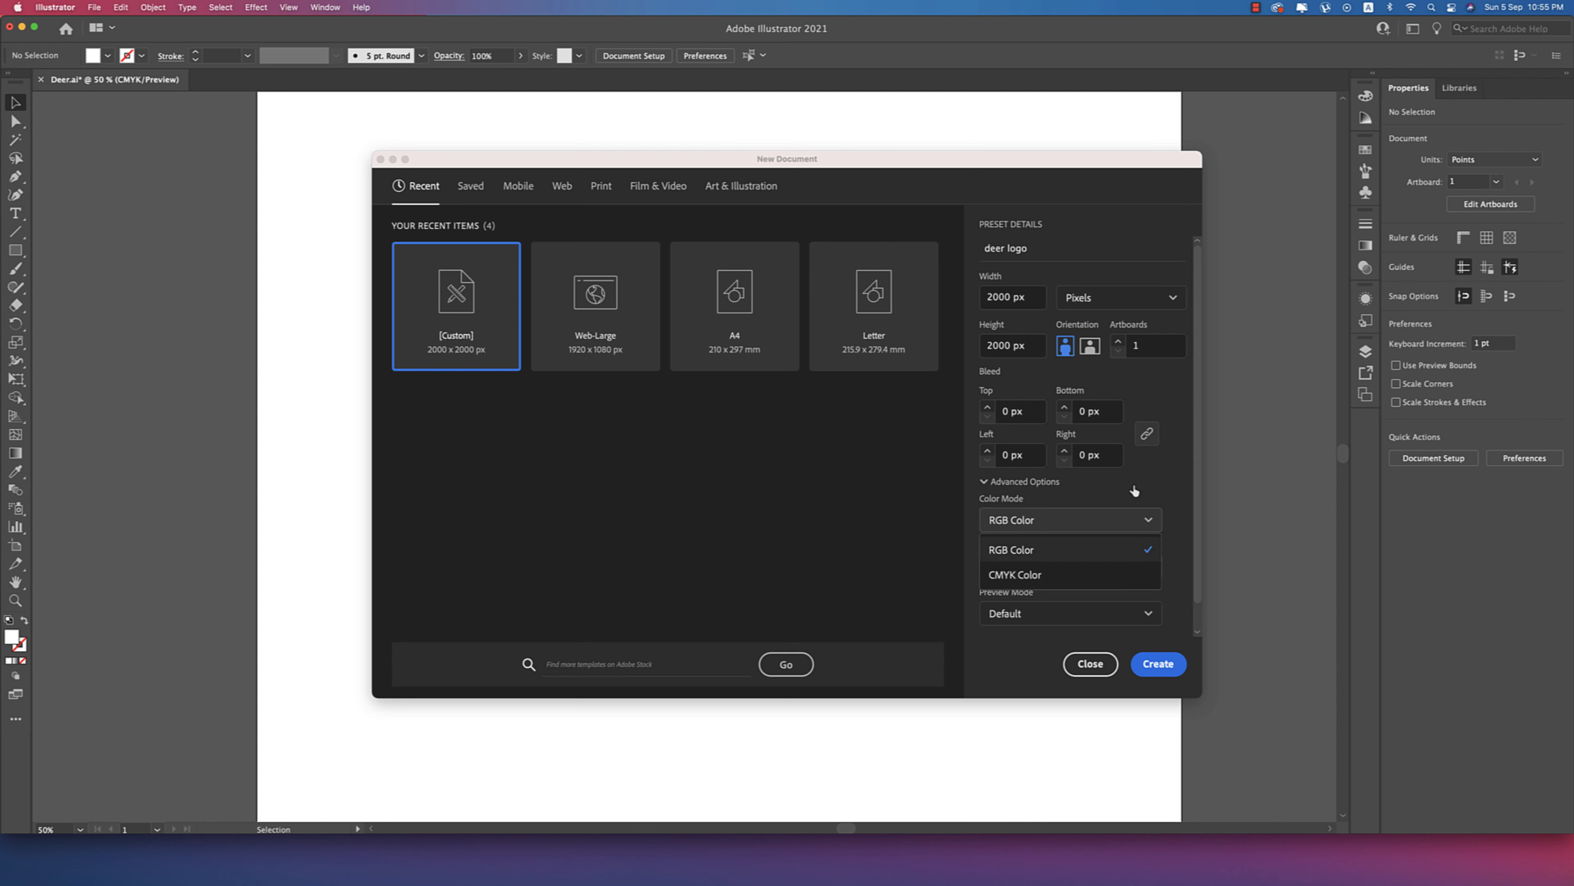
click(1020, 482)
click(1005, 482)
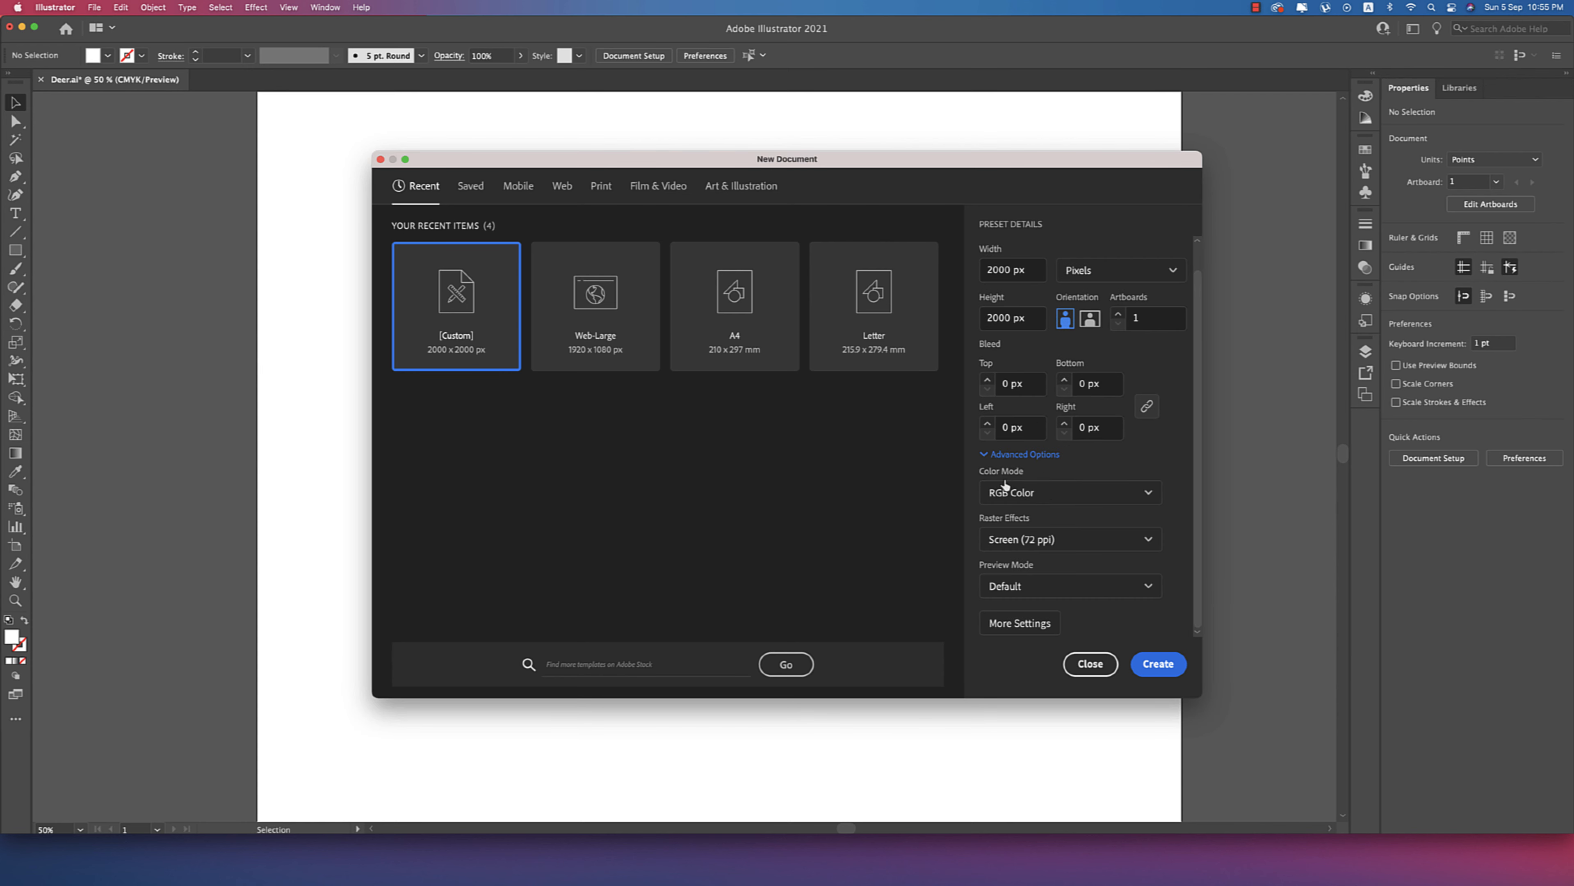
click(1152, 665)
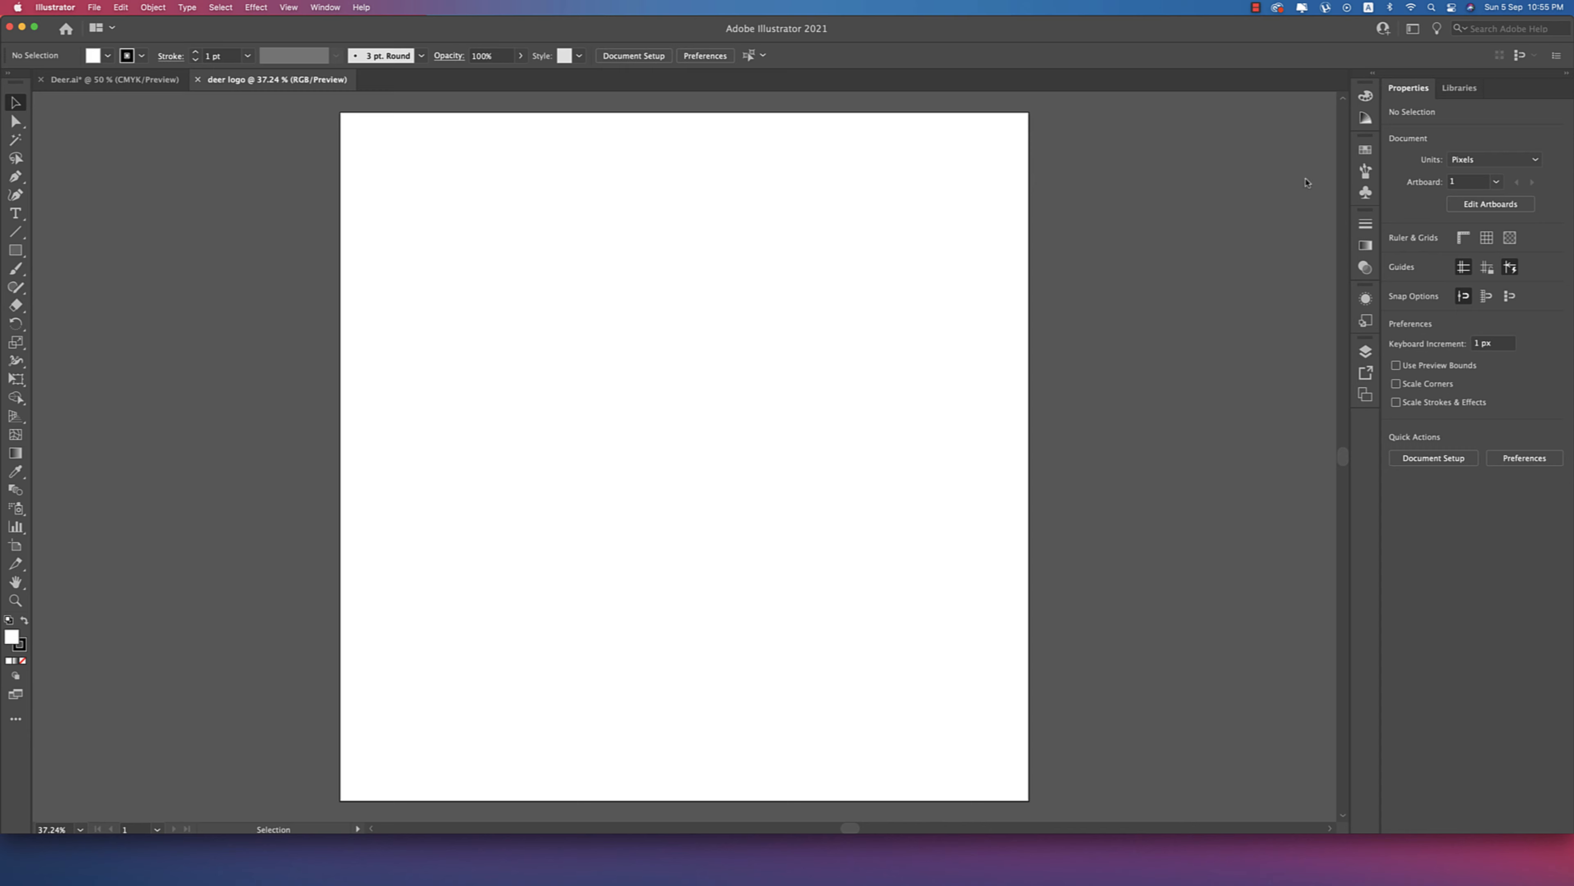
- Check the workspace layout and whether Smart Guides and Snap to Point are enabled
click(1412, 28)
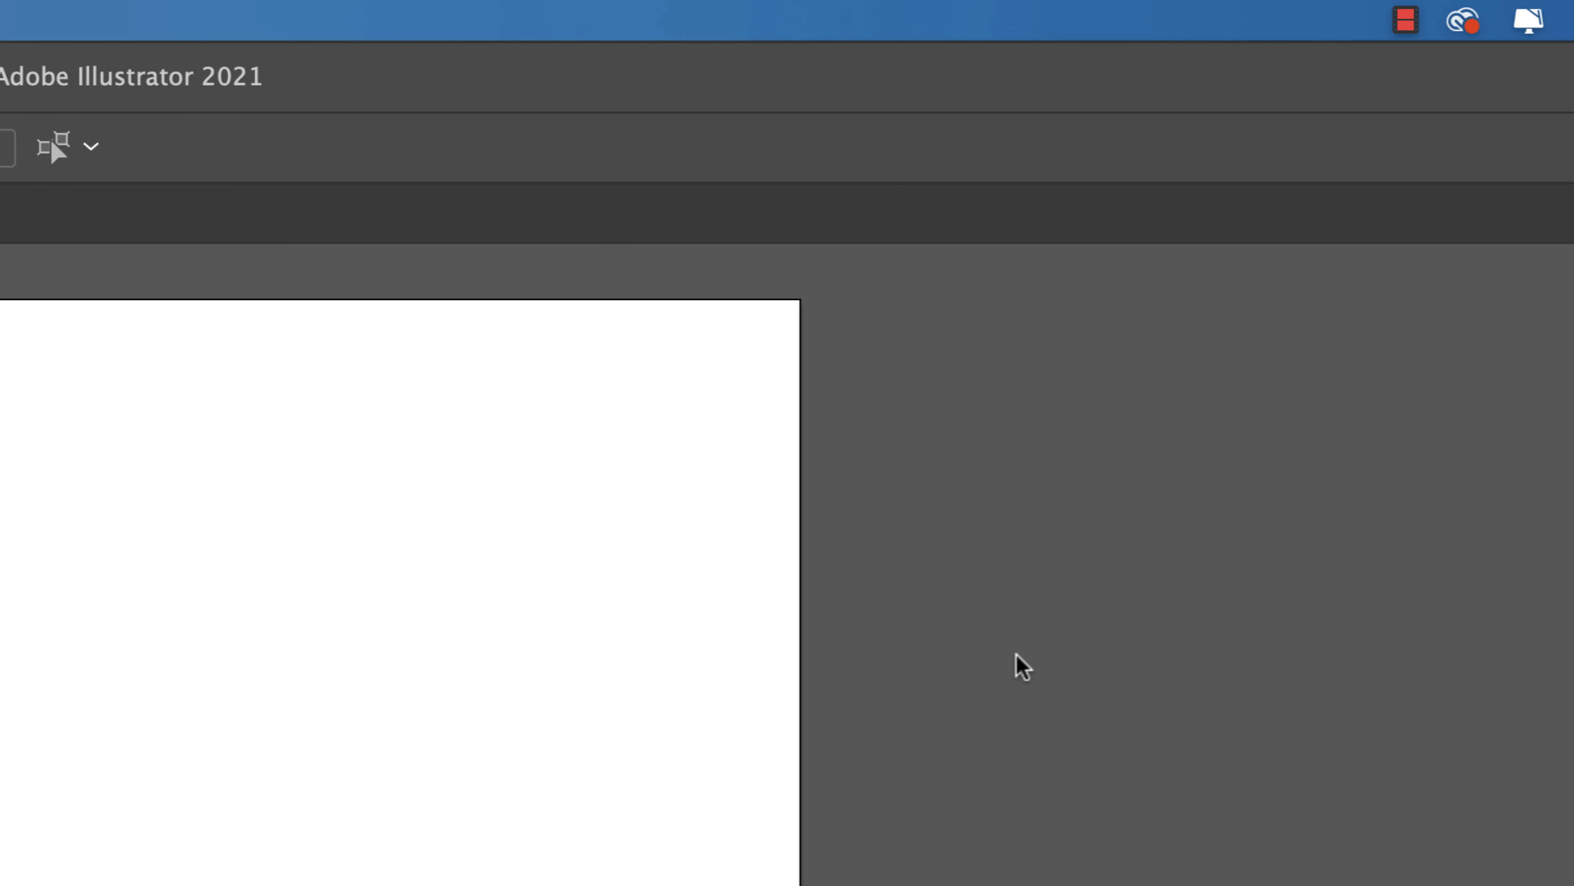
click(335, 648)
click(290, 8)
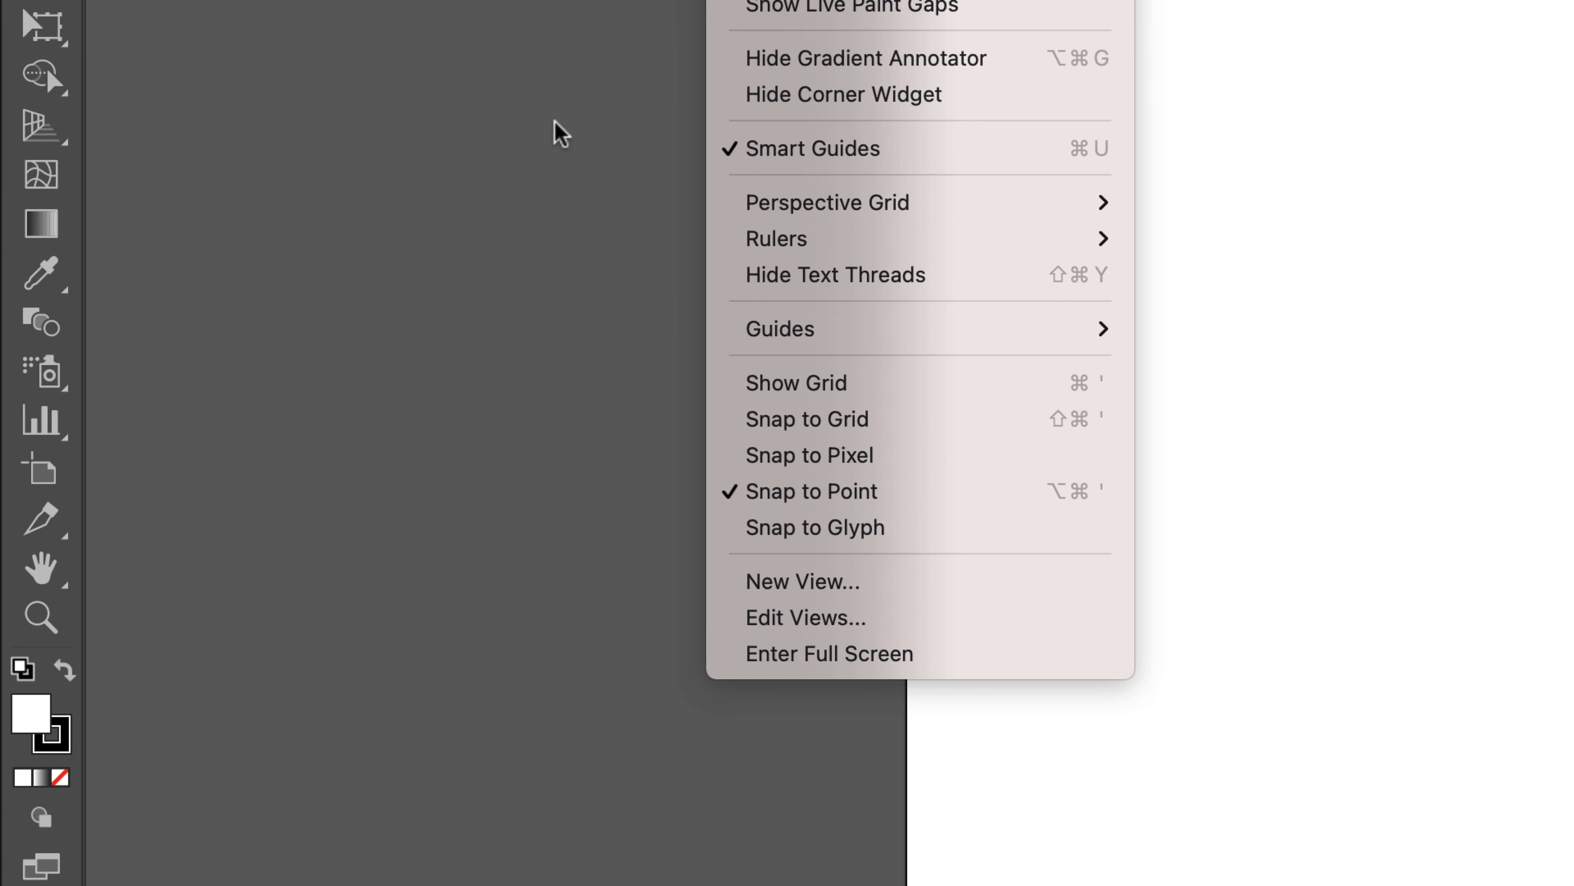
click(521, 133)
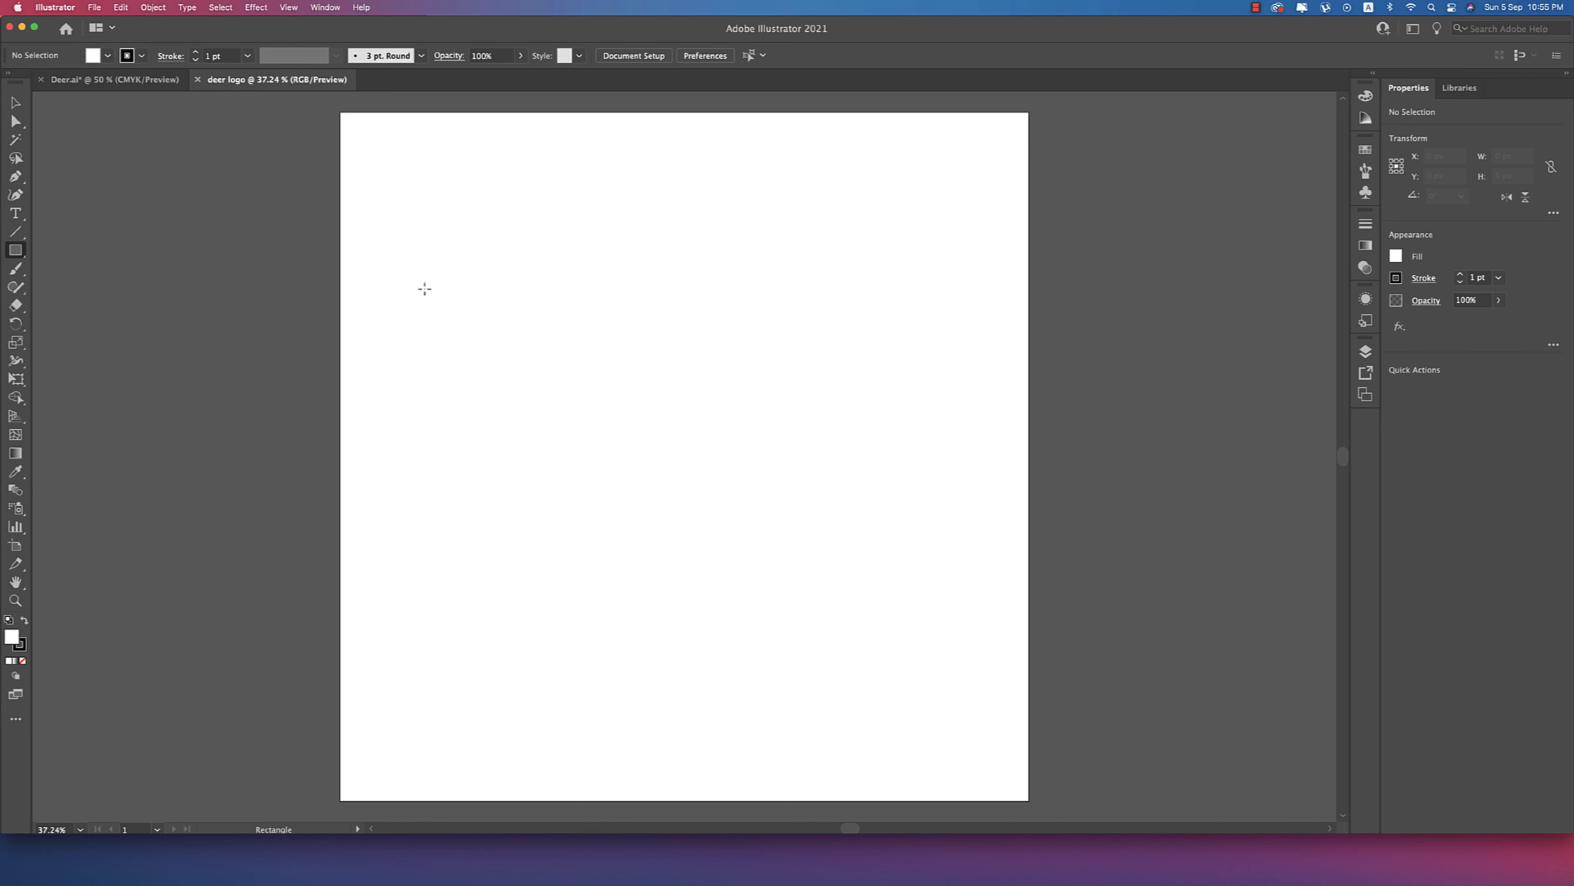
- Draw a square about 270 px wide in the artboard's upper-left area with a dark navy fill and no stroke
mouse_move(1265, 452)
mouse_down()
mouse_move(1263, 517)
mouse_move(1514, 701)
mouse_up()
click(125, 56)
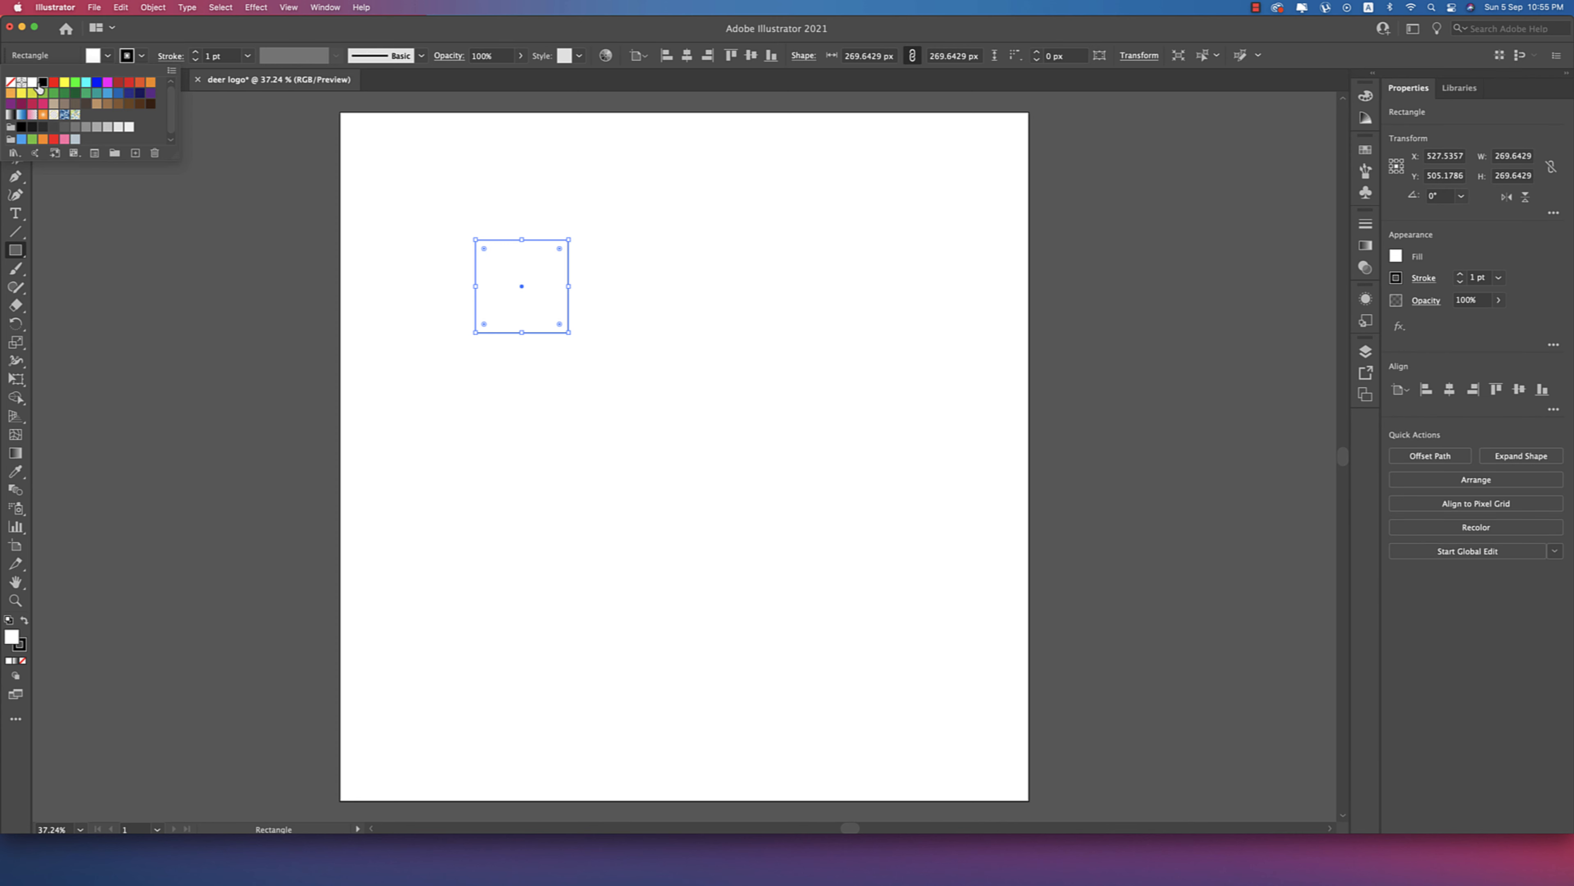
click(11, 82)
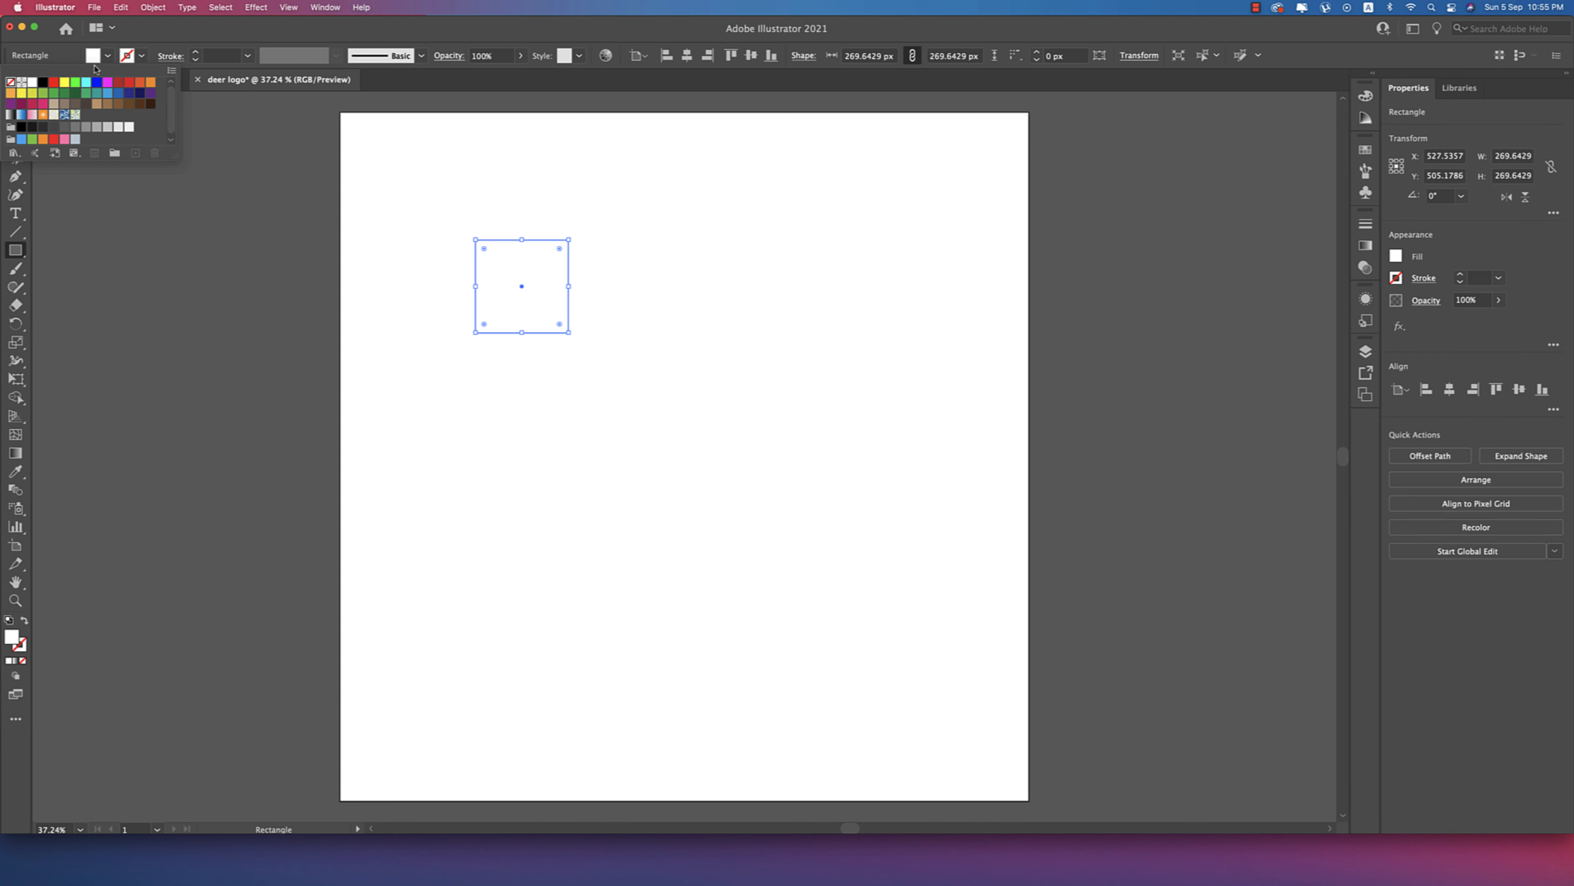
click(107, 55)
click(140, 92)
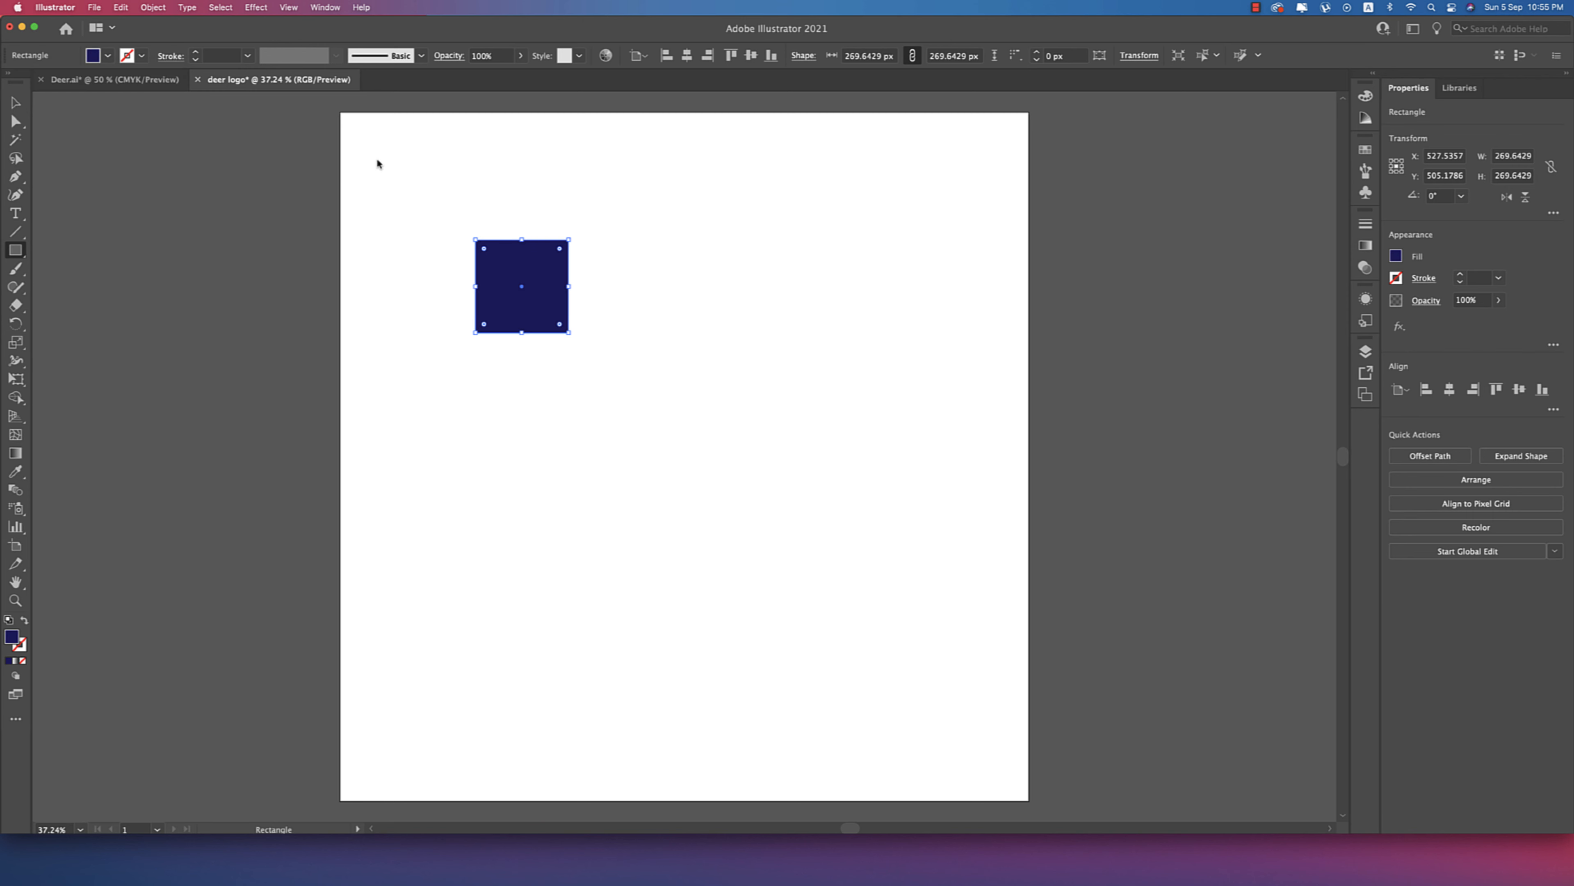
- Duplicate the navy square just to its right and repeat the copy twice to form a row of four
click(16, 106)
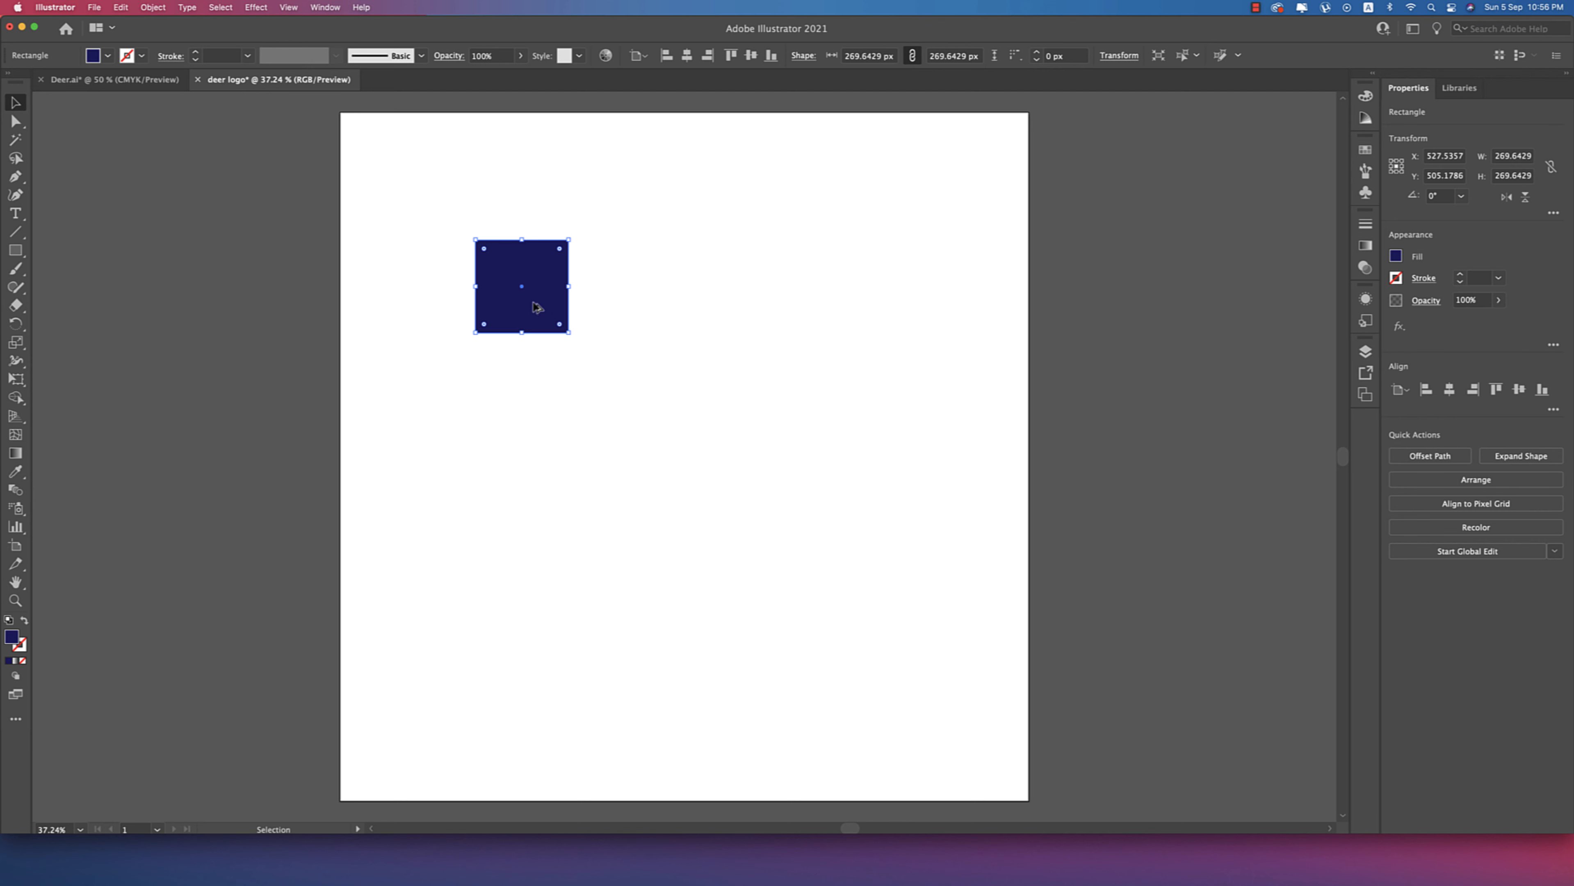
drag(541, 304, 633, 310)
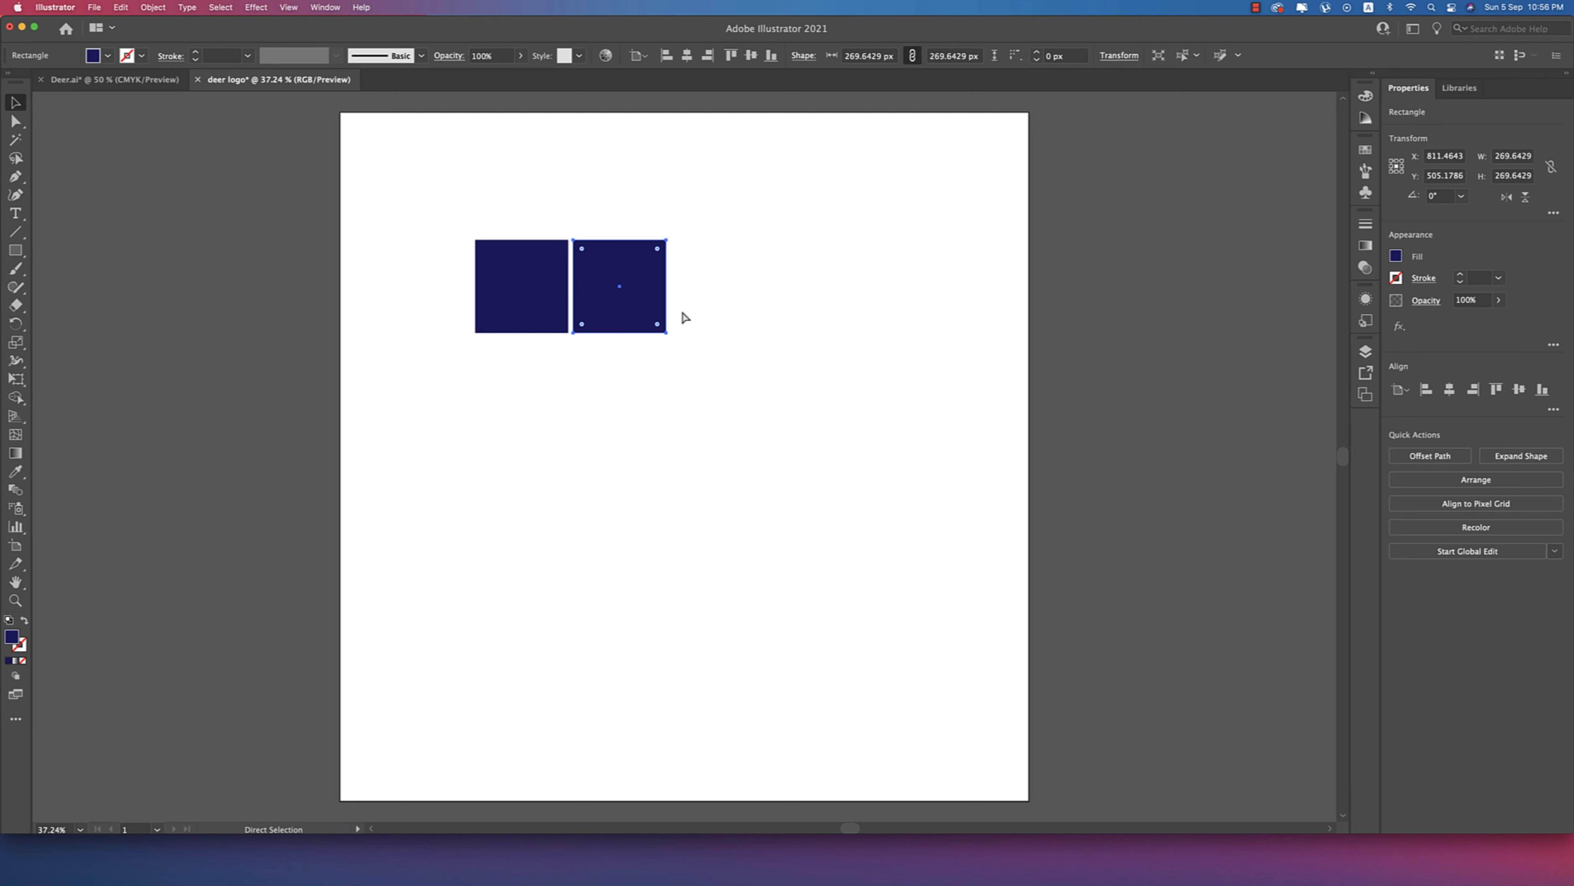
key(super+d)
key(super+d)
- Delete the entire row of navy squares
click(814, 391)
drag(879, 404, 457, 239)
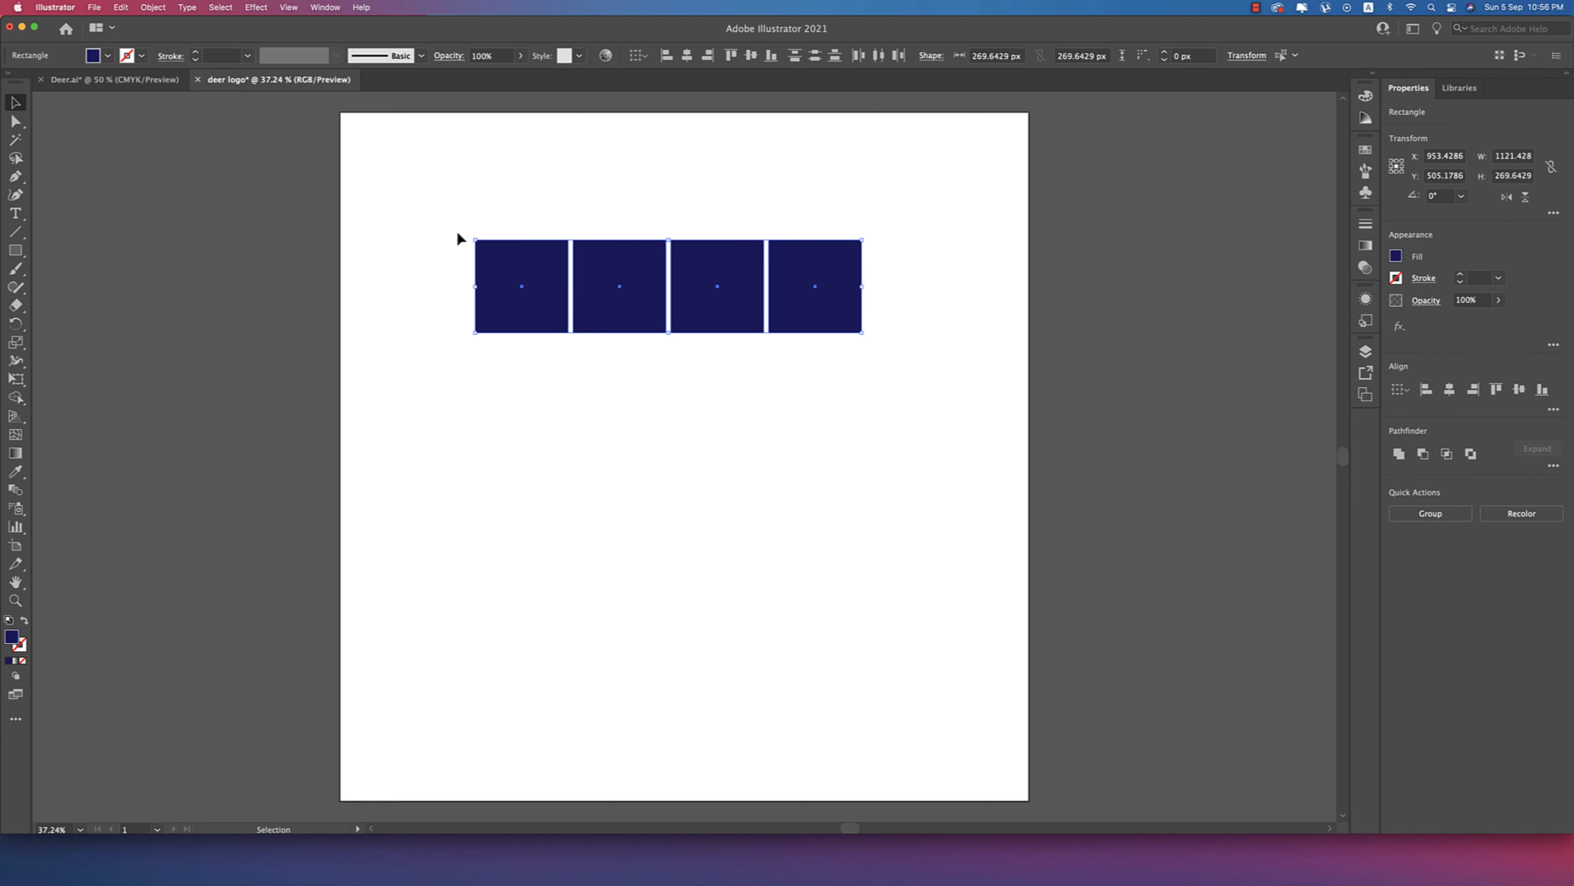
key(Delete)
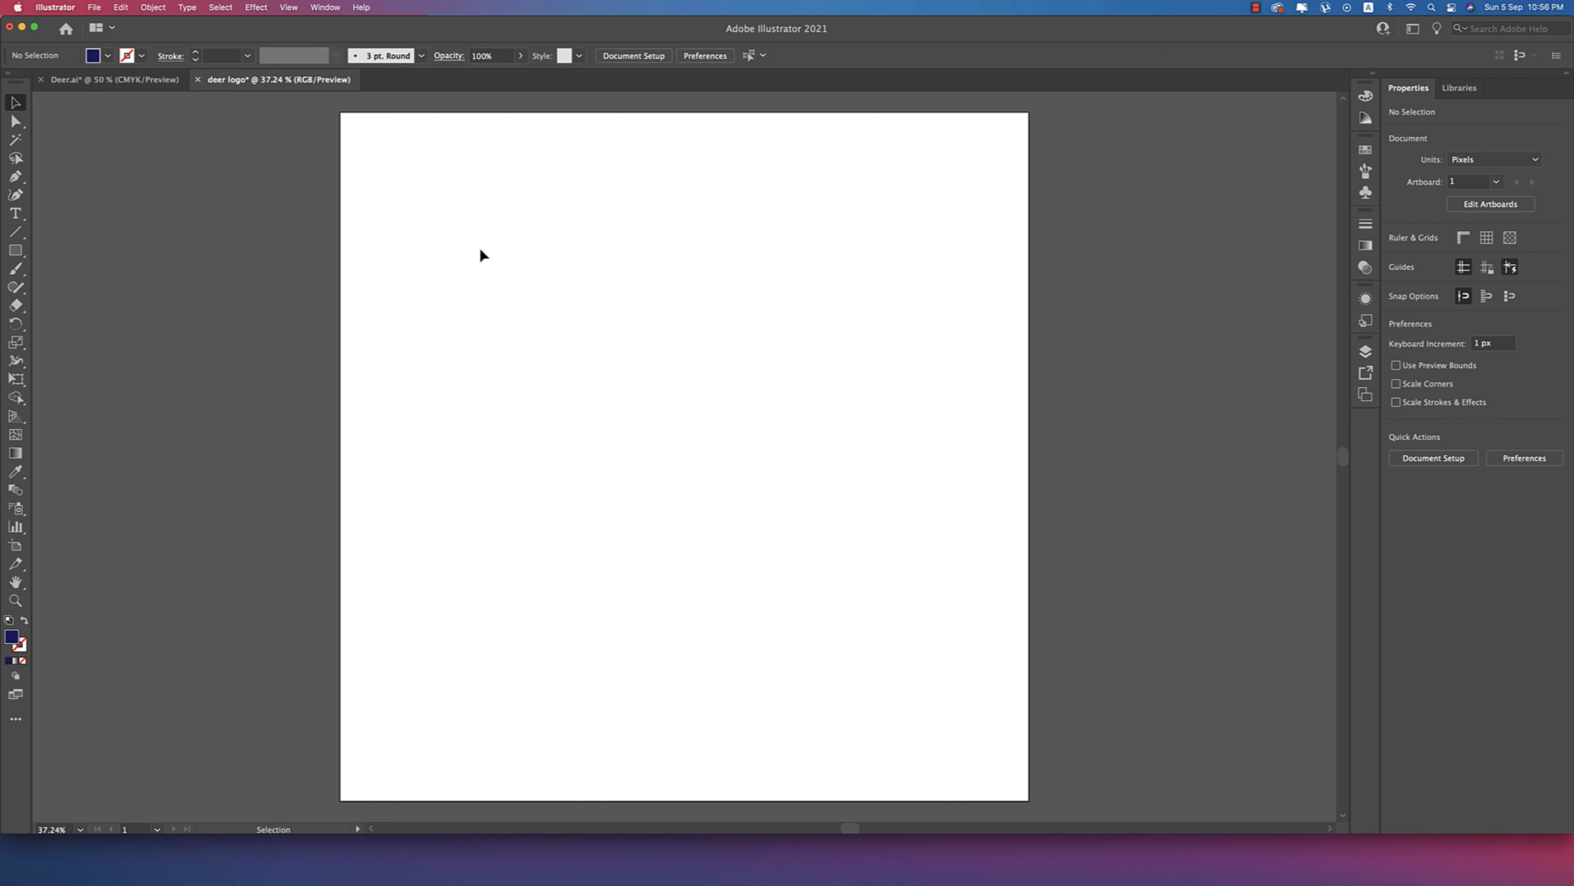
- Create a triangle in the artboard's upper-left area using the Polygon tool with 50 px radius and 3 sides
click(16, 231)
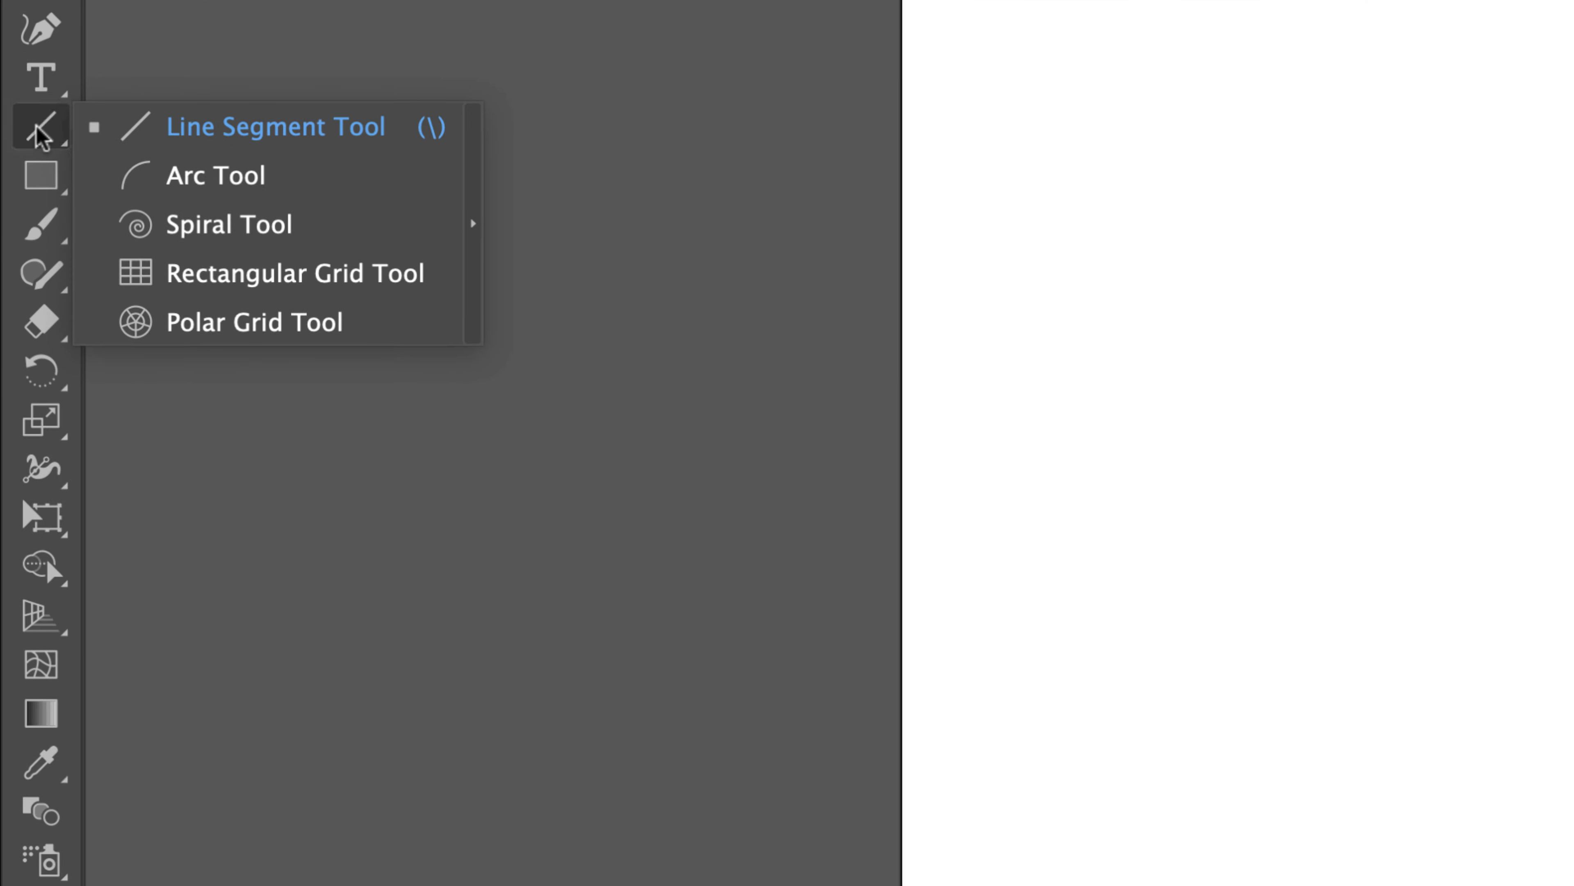
click(16, 251)
click(201, 322)
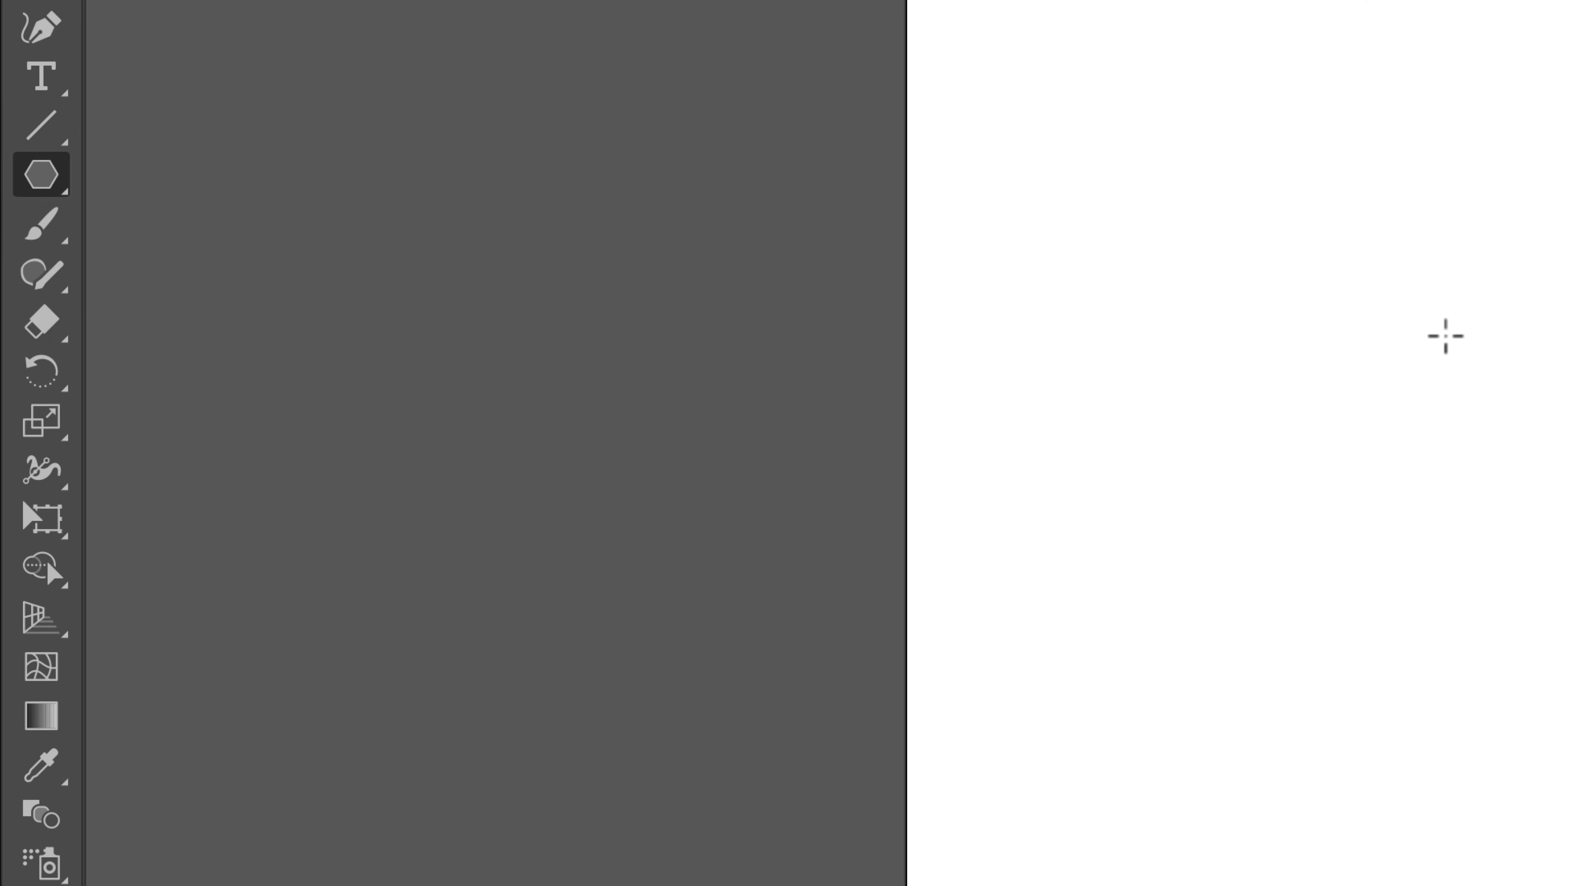
click(1447, 334)
drag(779, 113, 902, 98)
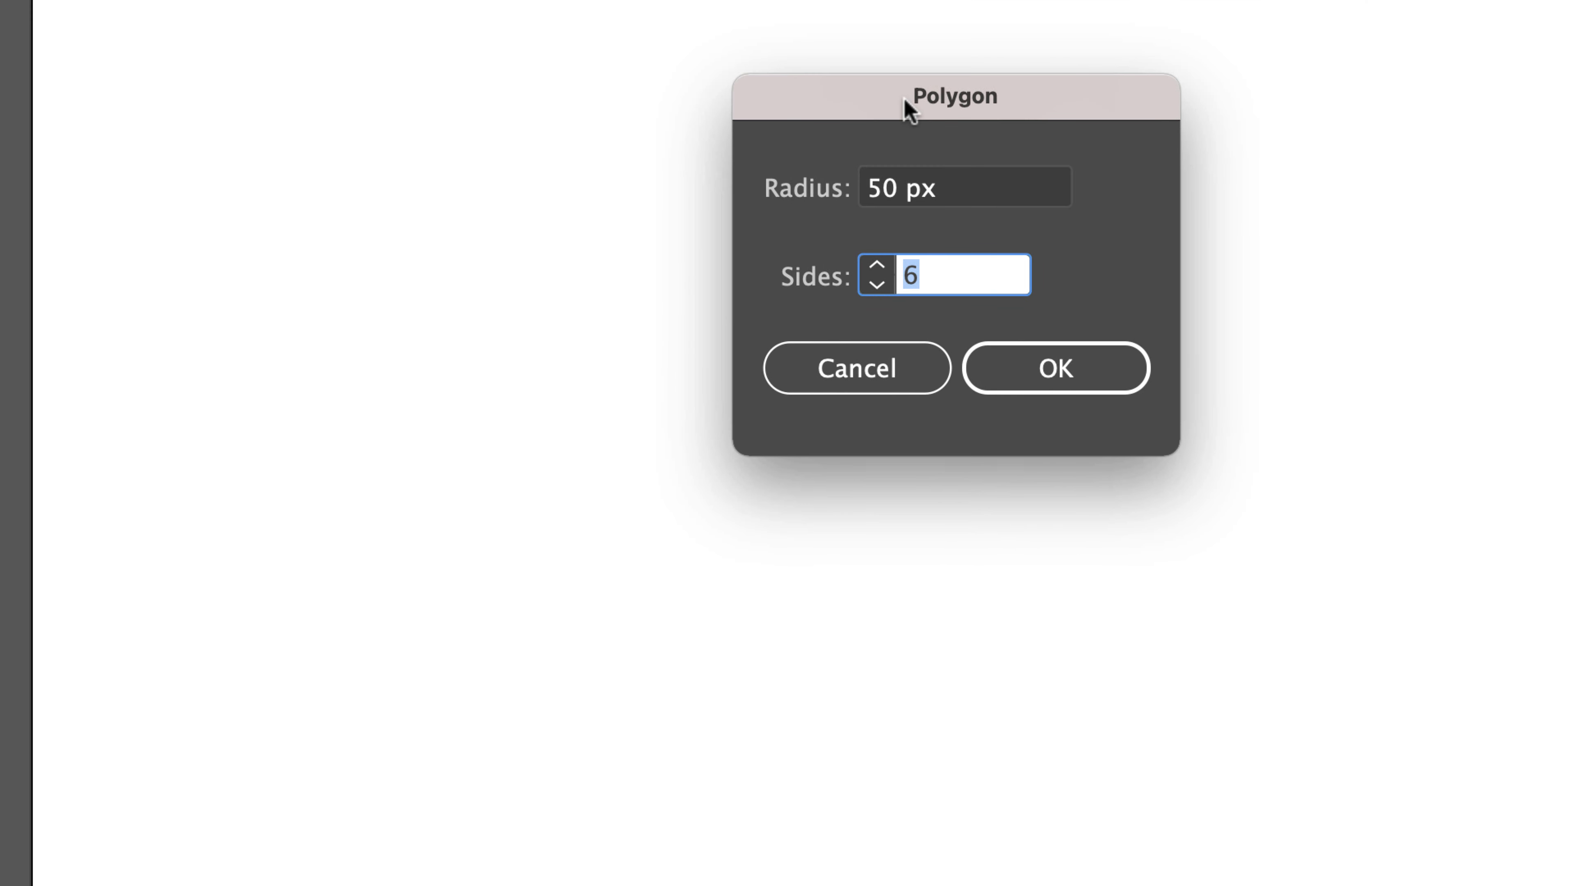
text(3)
click(1040, 385)
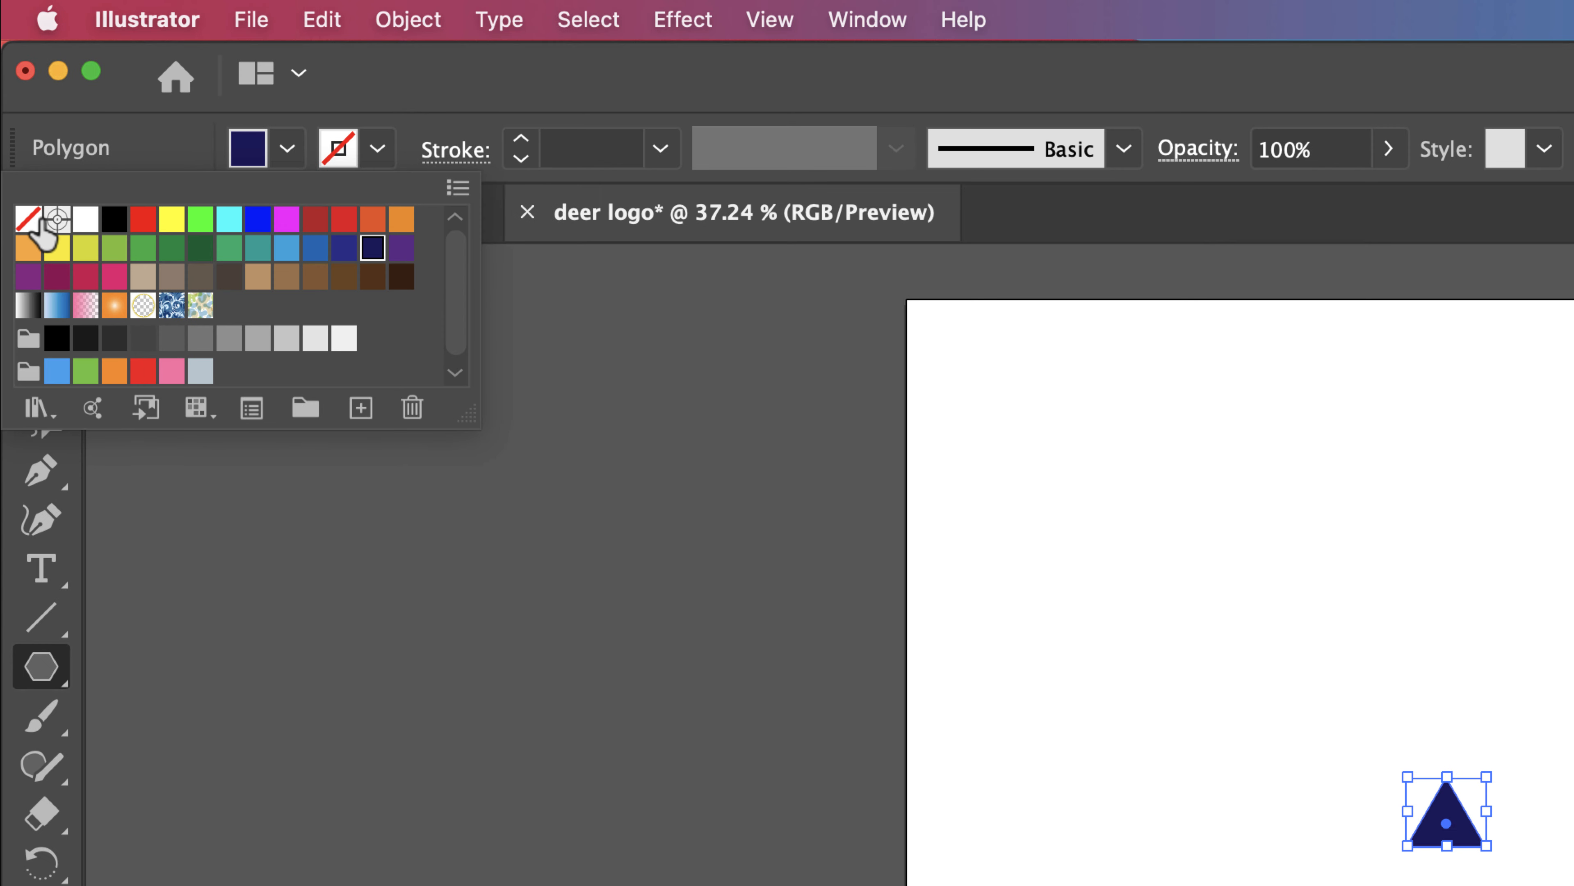
- Give the triangle no fill and a black stroke
click(30, 217)
click(377, 148)
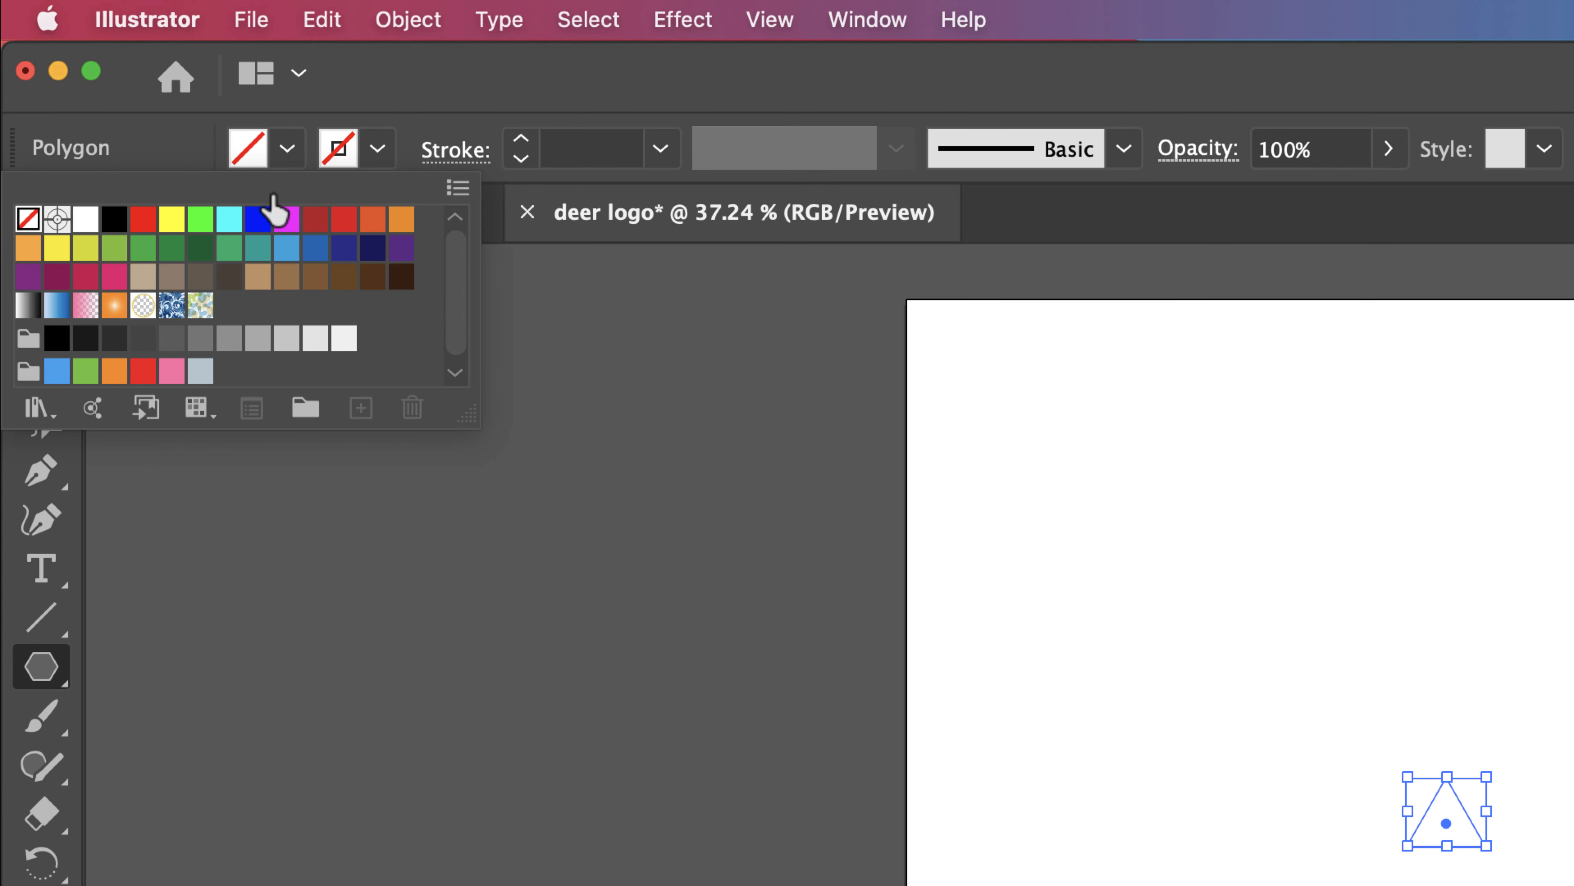
click(114, 218)
click(705, 98)
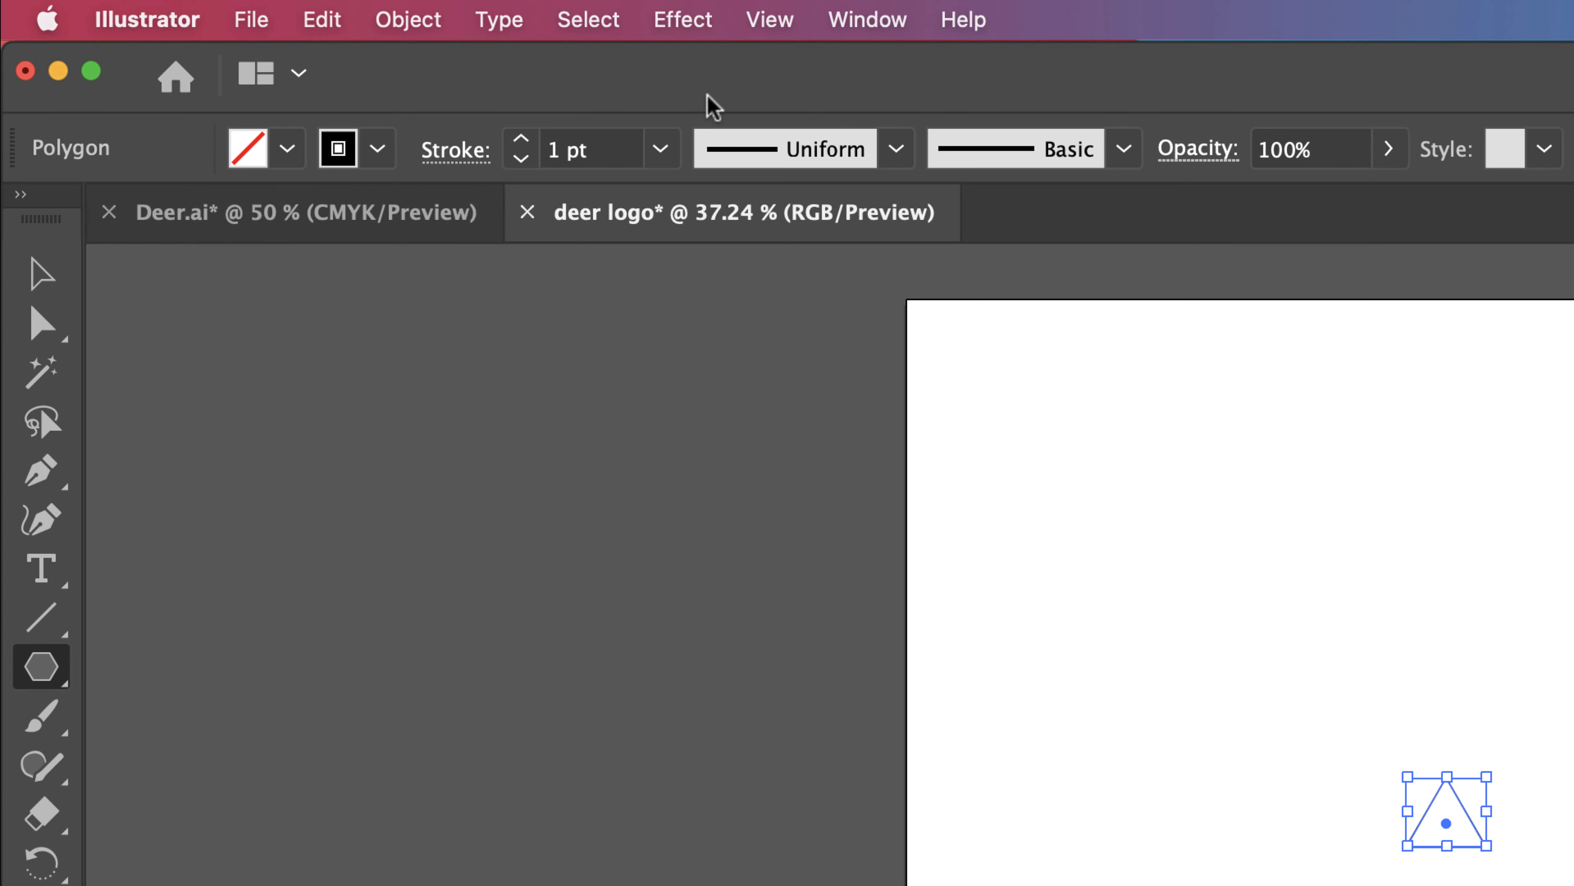
- Duplicate the triangle horizontally with touching corners and repeat the copy to form a row of 14 triangles
click(42, 272)
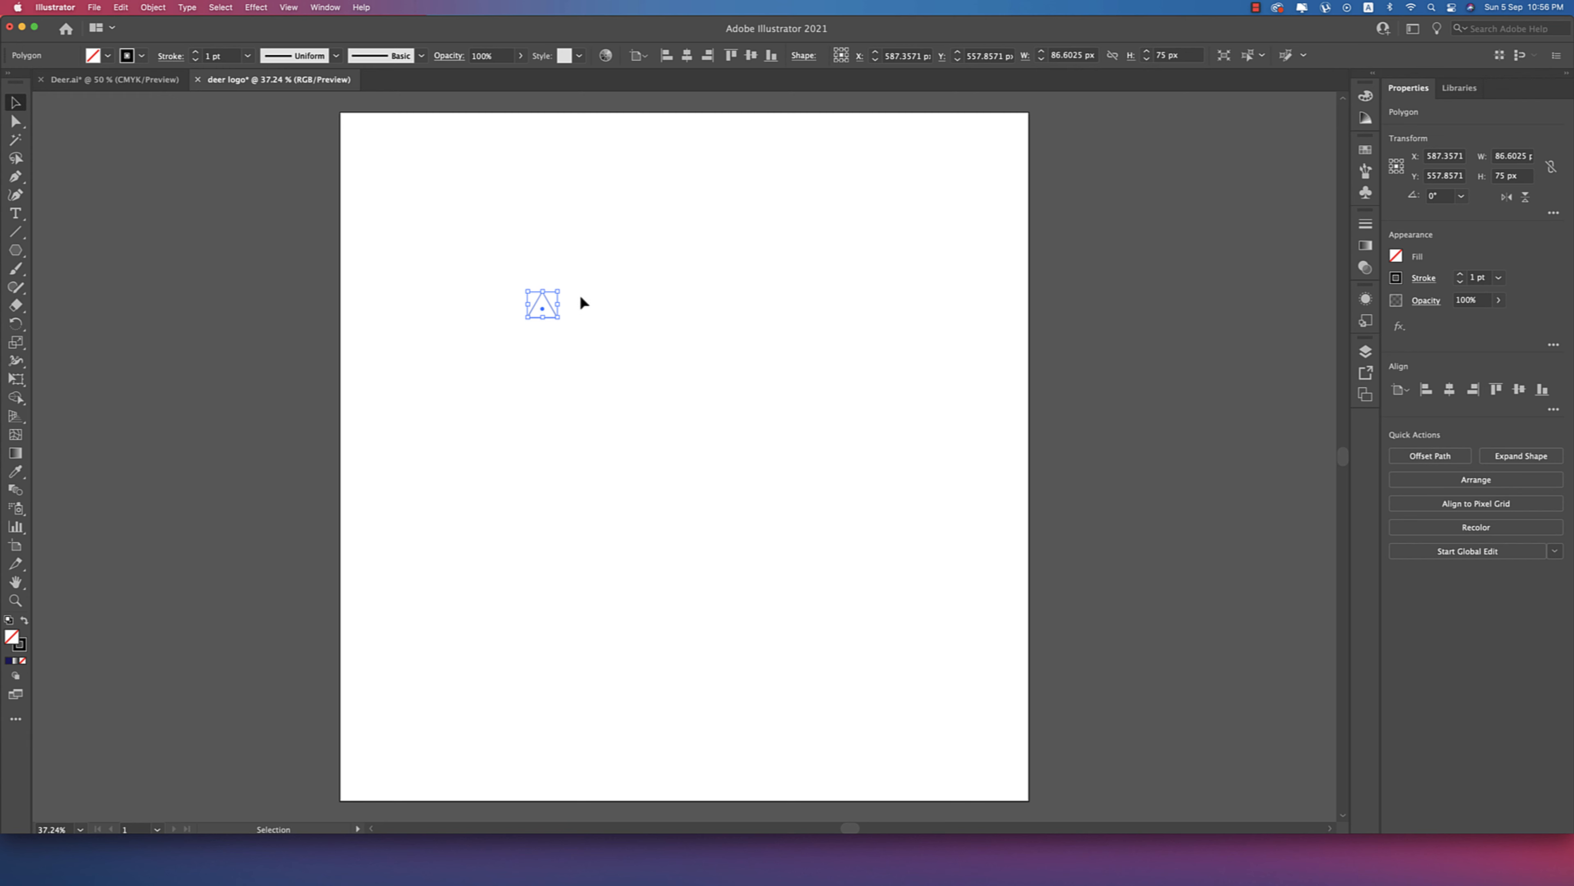
key(super+equal)
key(super+equal)
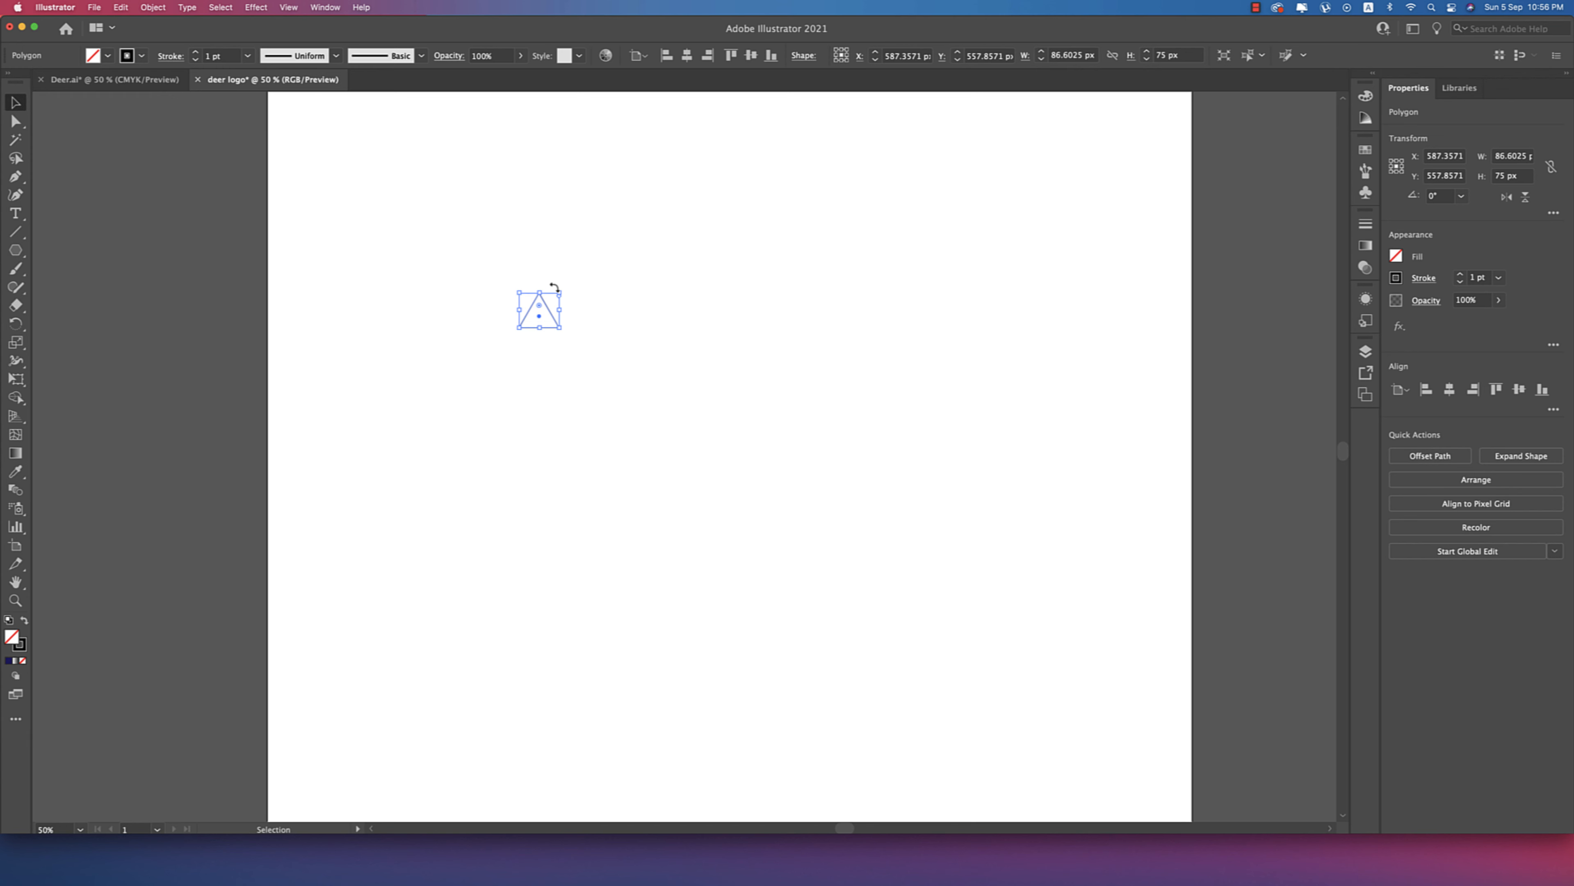
drag(546, 319, 598, 318)
key(super+d)
key(super+d)
key(super+d)
key(super+d)
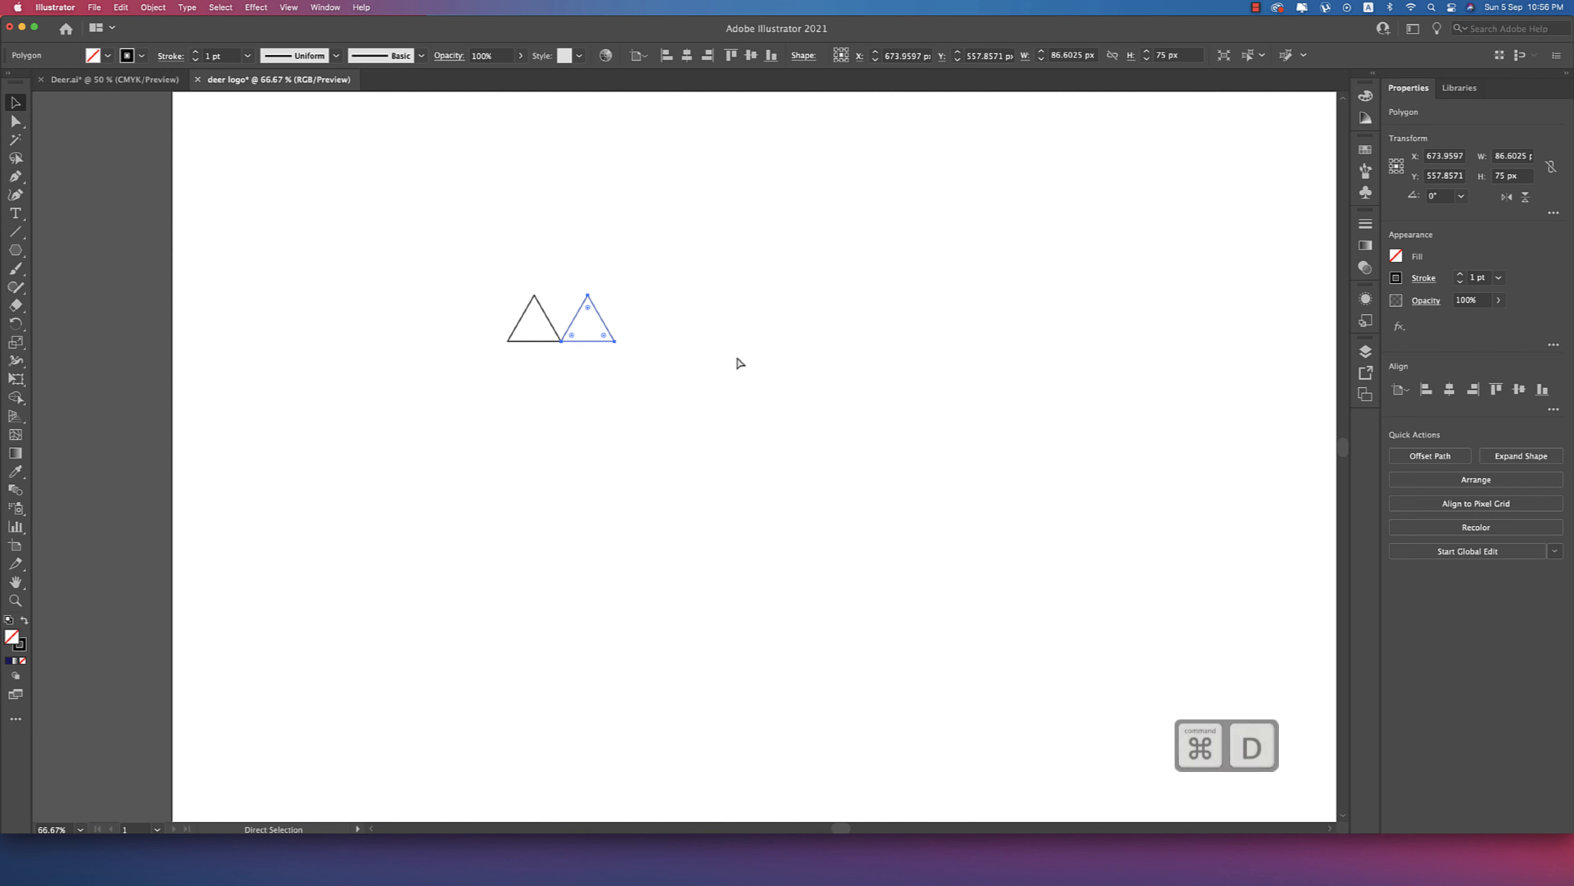
key(super+d)
key(super+d)
key(super+d)
key(super+d)
key(super+d)
key(super+d)
key(super+d)
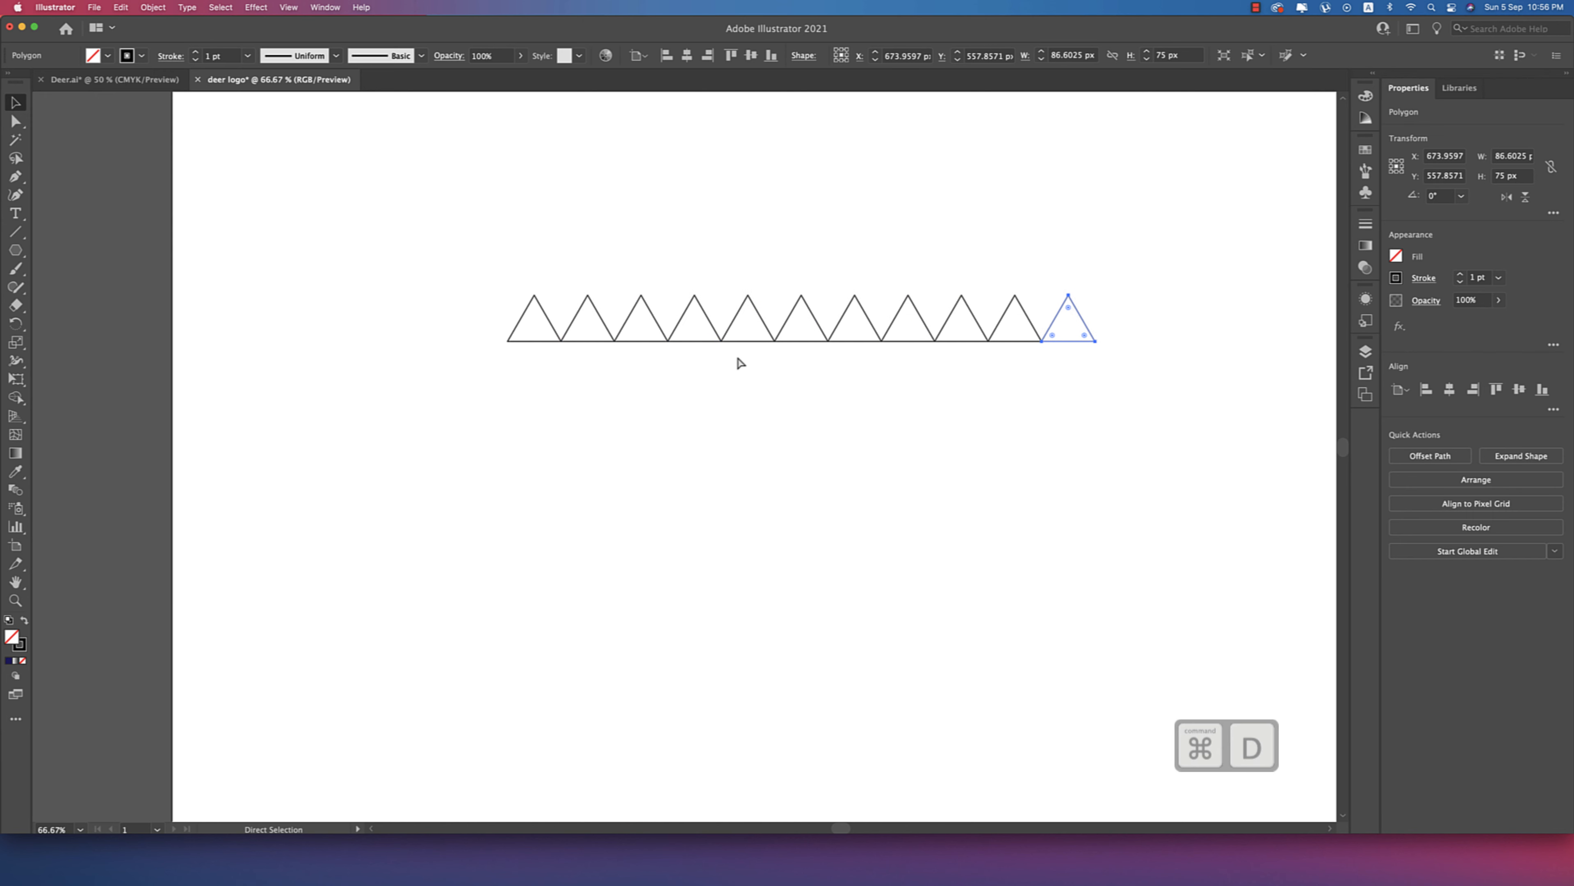
scroll(729, 425, down, 2)
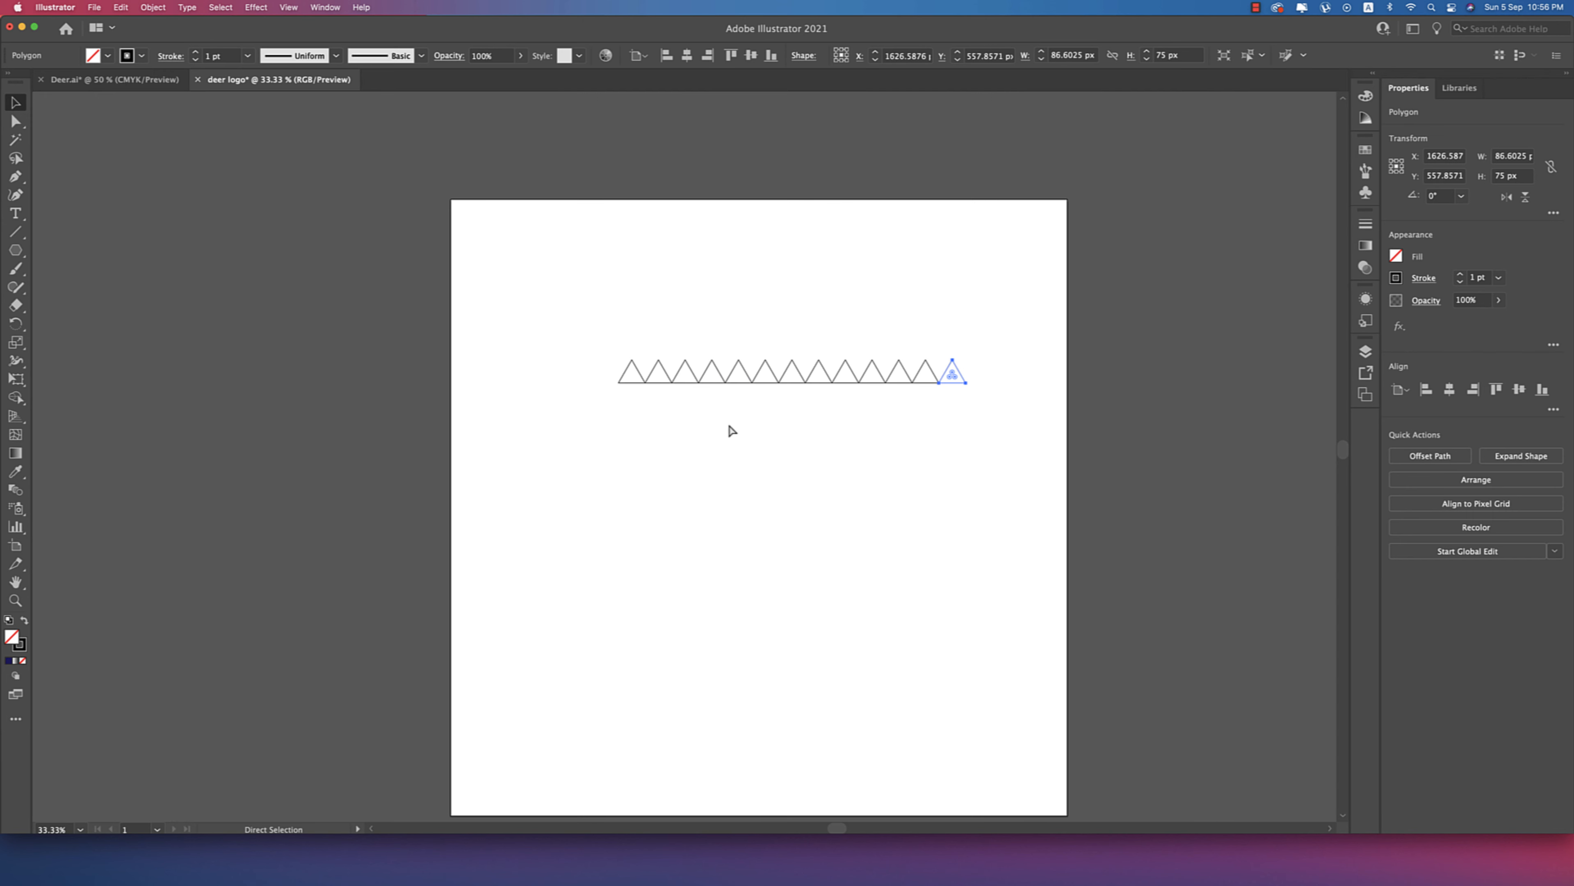
key(super+d)
- Copy the whole triangle row half a triangle to the left and flip the copy vertically to fill the gaps
drag(986, 414, 576, 335)
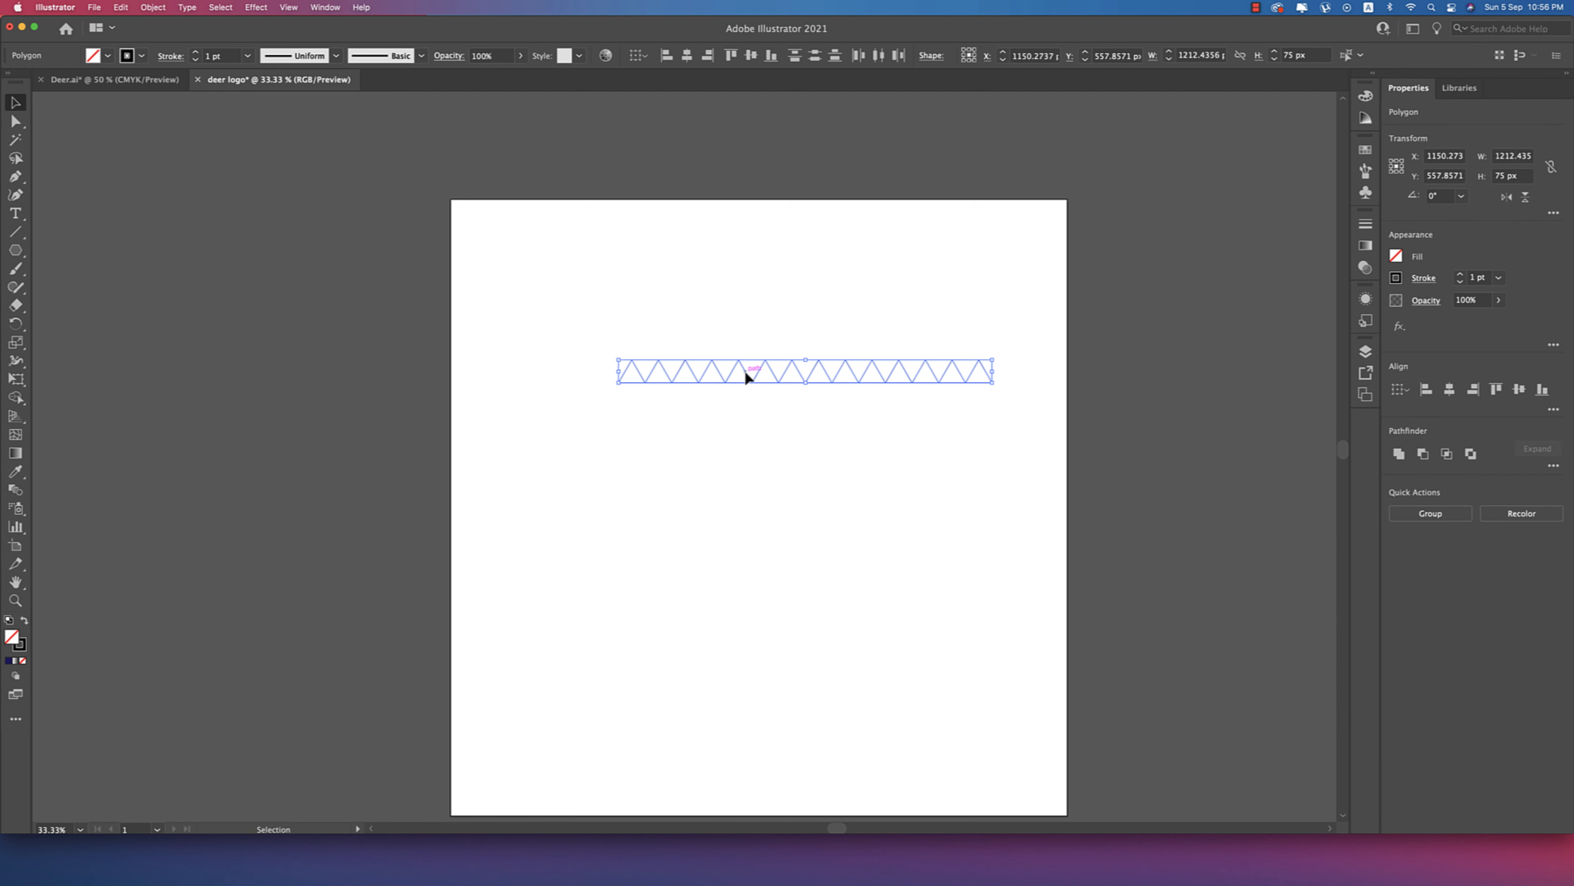
drag(745, 371, 731, 373)
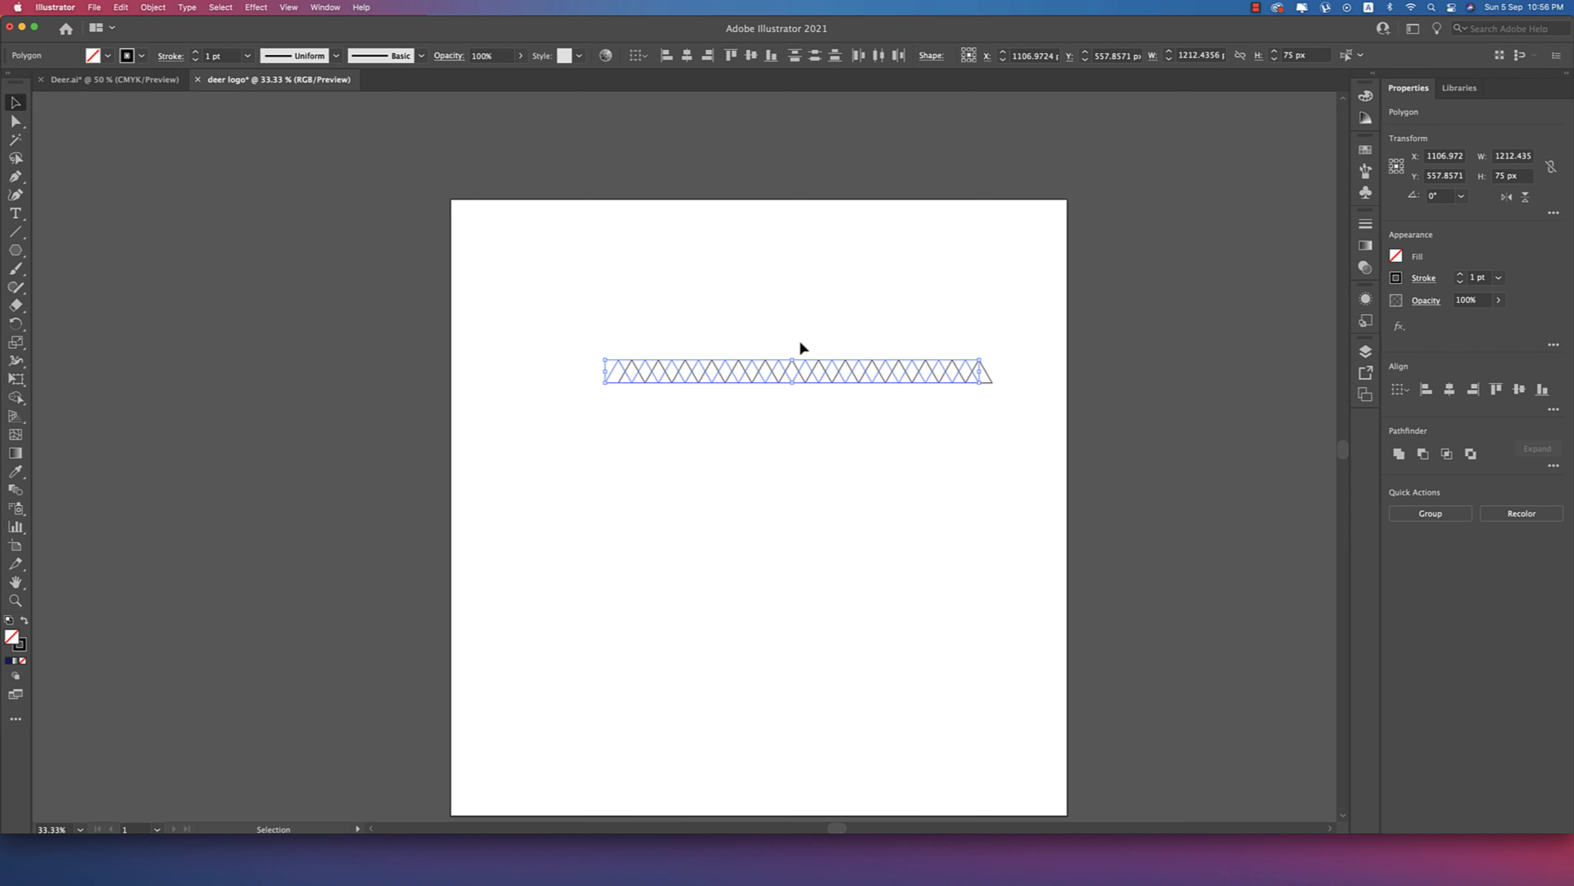
click(1525, 196)
- Duplicate the completed triangle strip directly below itself and flip the copy vertically so the triangles mirror along the shared edge
click(872, 429)
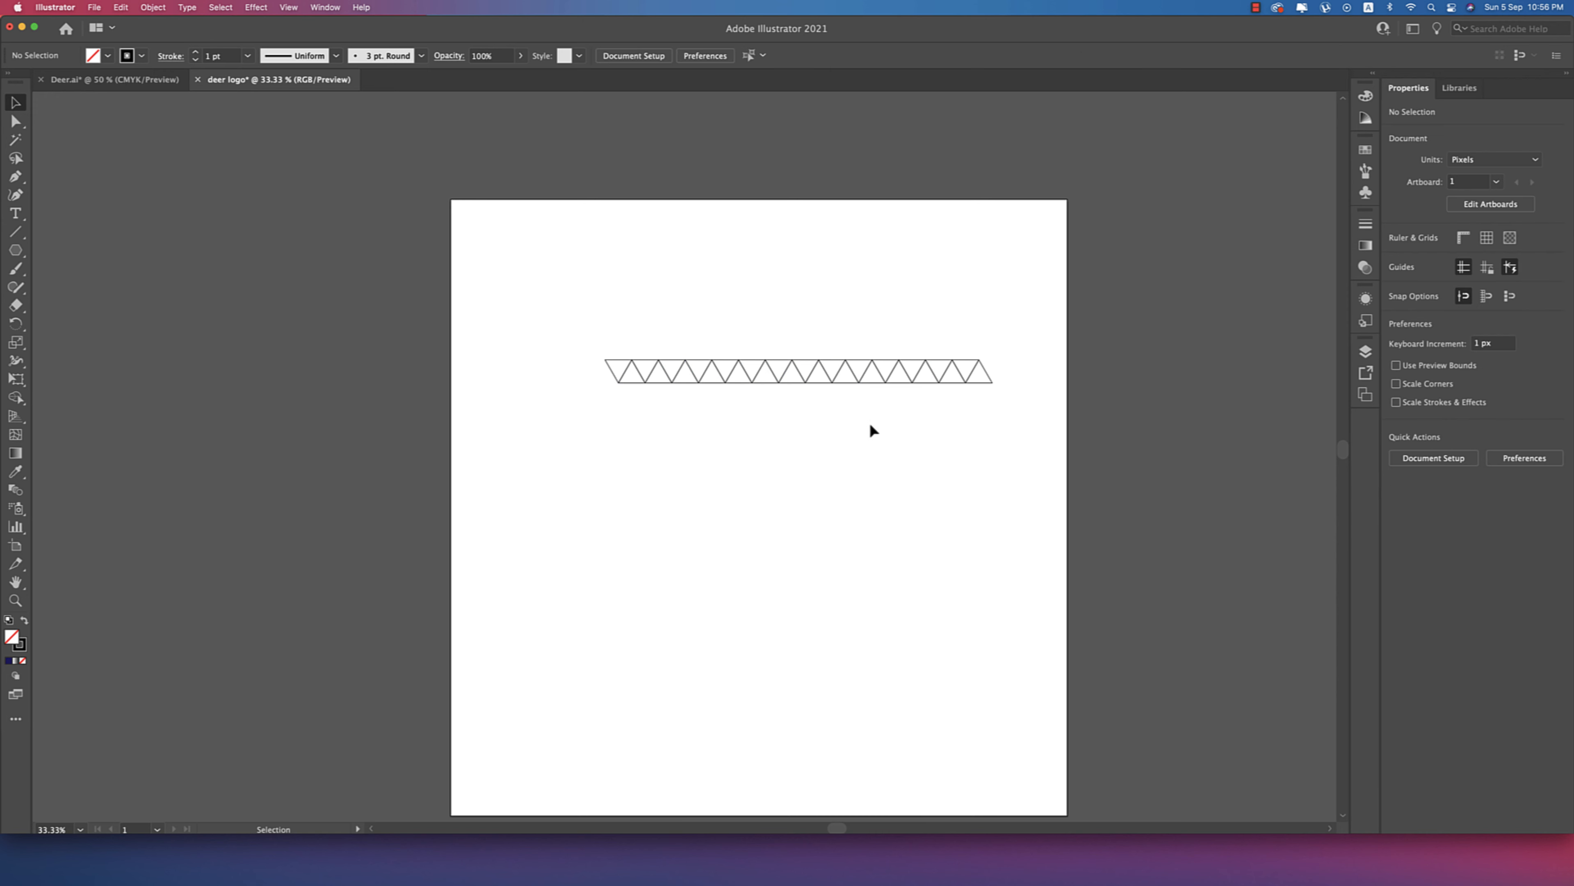
drag(564, 340, 961, 419)
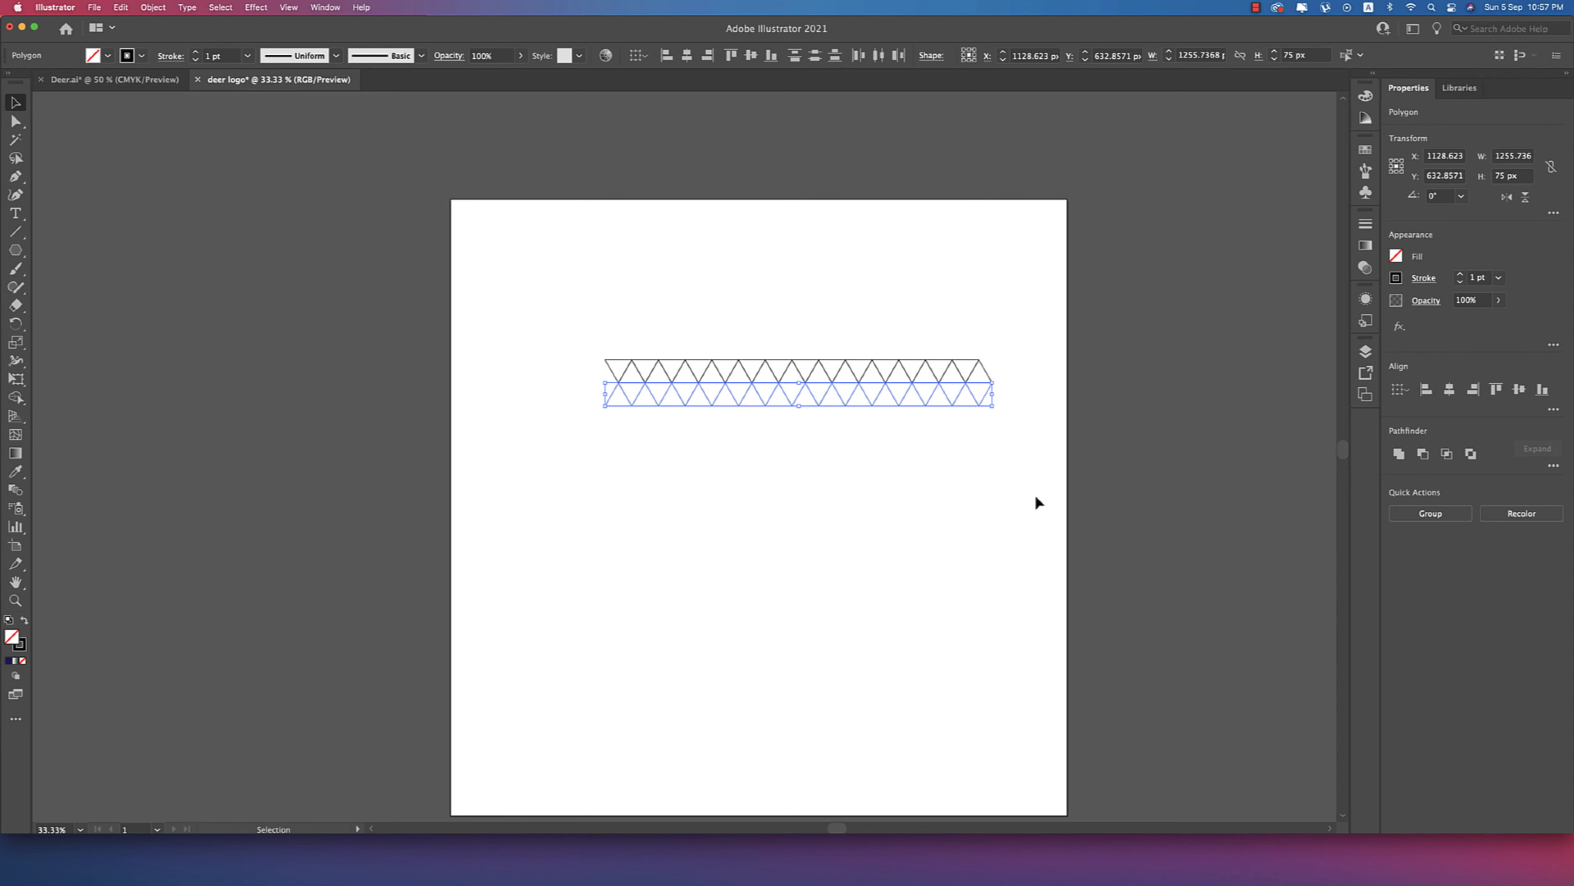
click(1015, 493)
- Copy both triangle strips directly below themselves and repeat the copy downward to build a triangular grid about 1500 px tall
drag(577, 337, 1019, 492)
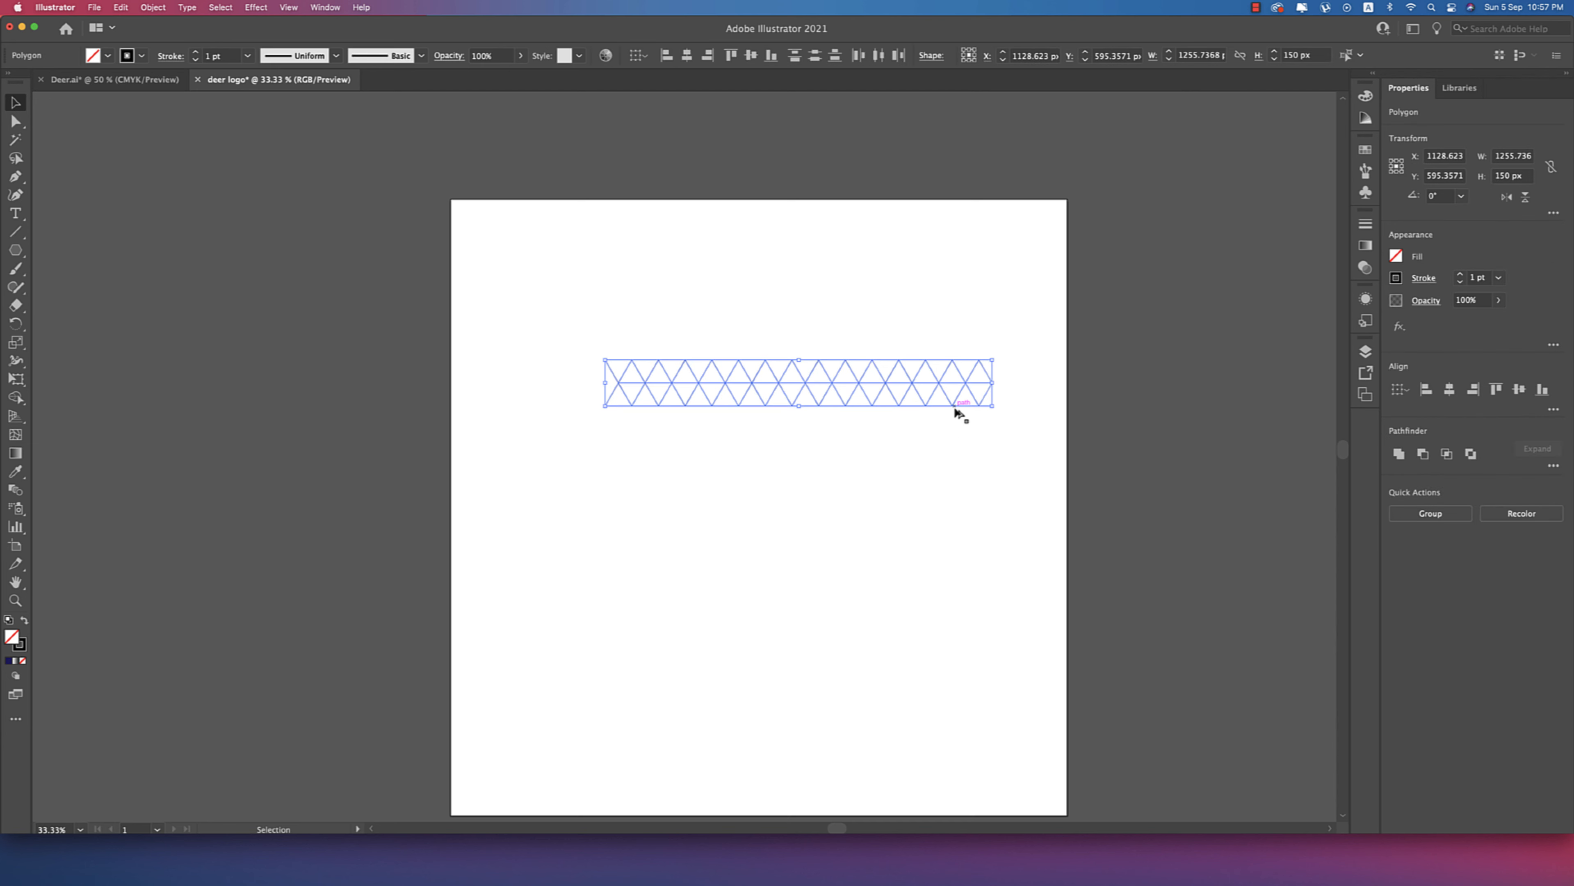
drag(956, 411, 967, 450)
key(super+d)
key(super+d)
key(super+d)
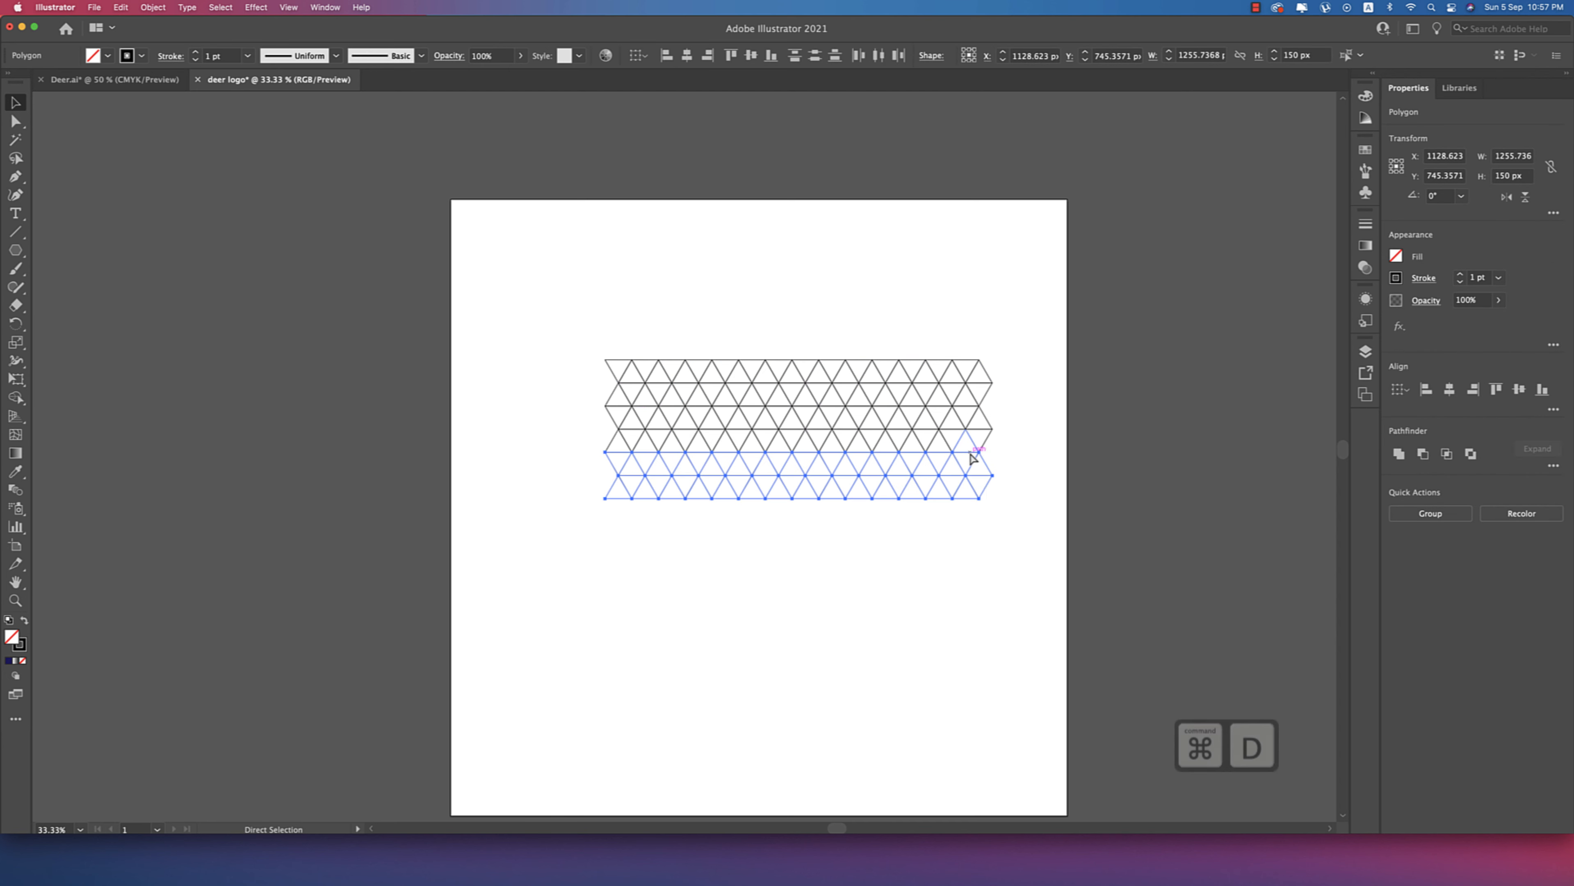
key(super+d)
key(super+d)
key(super+d)
key(super+d)
key(super+d)
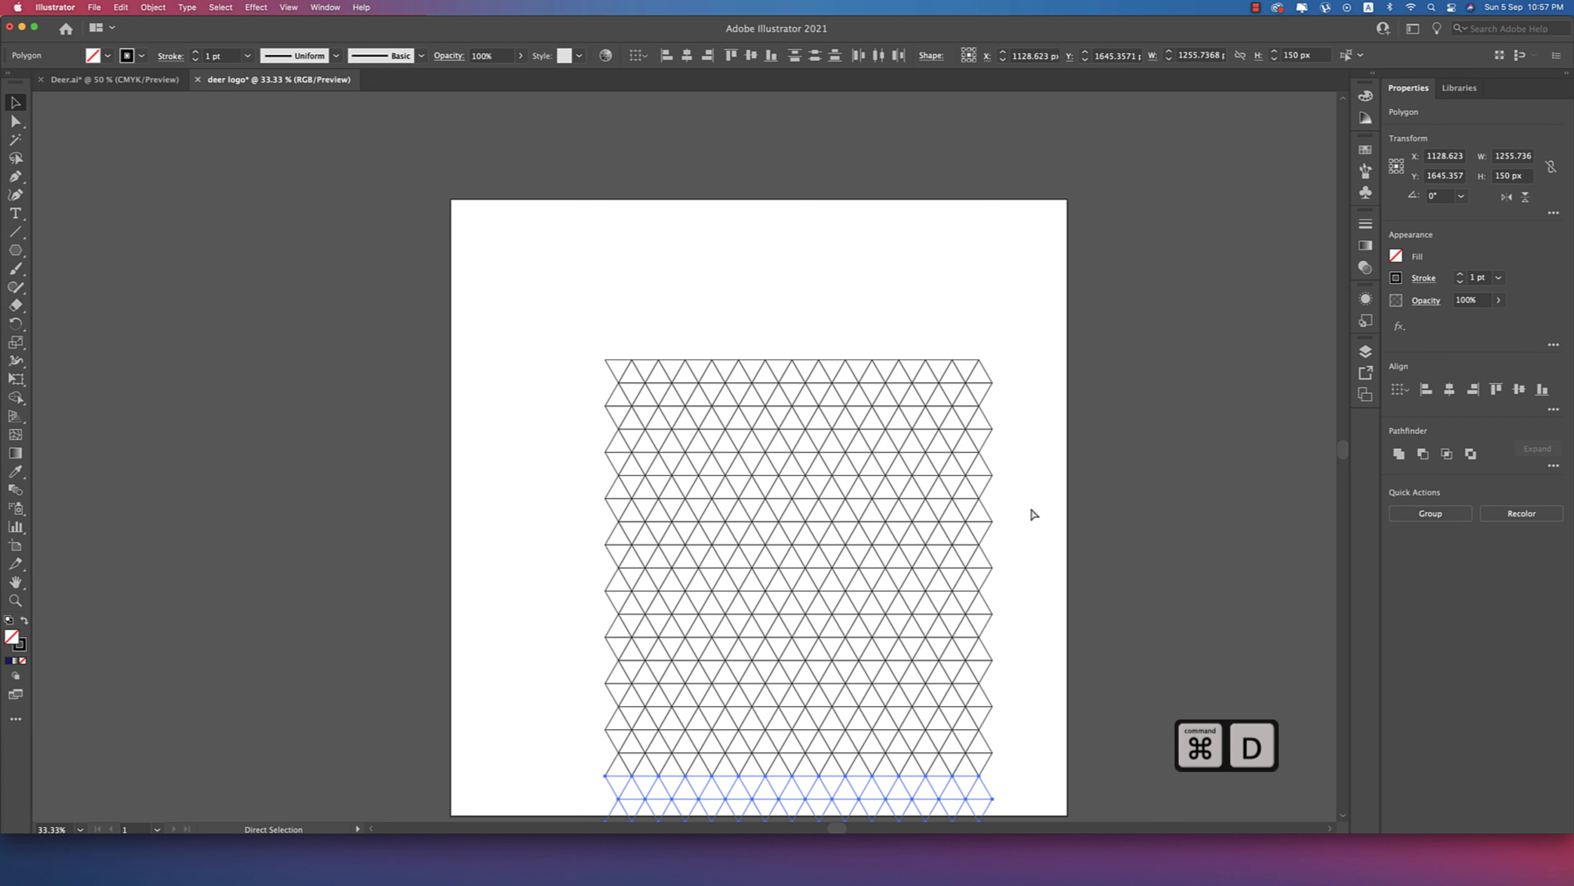
- Select the whole triangular grid and move it up and left toward the centre of the artboard
scroll(783, 412, up, 2)
scroll(782, 412, down, 2)
scroll(782, 411, down, 1)
drag(594, 335, 978, 672)
drag(906, 539, 895, 490)
- Bring the finished deer logo from Deer.ai into the deer logo document and place it left of the artboard as a reference
click(117, 80)
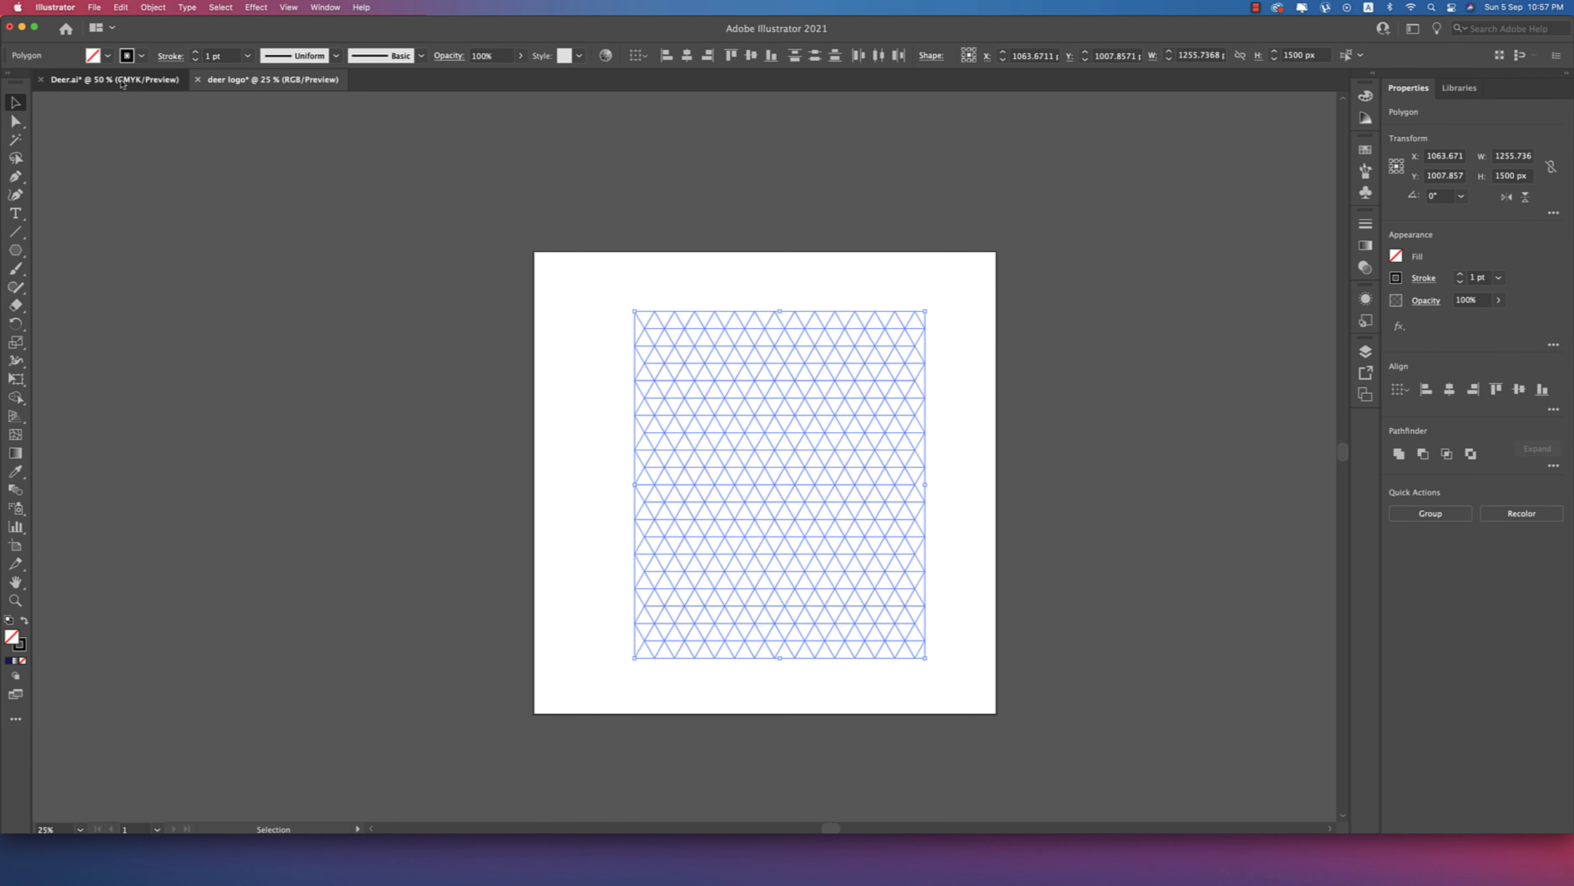
drag(688, 407, 282, 80)
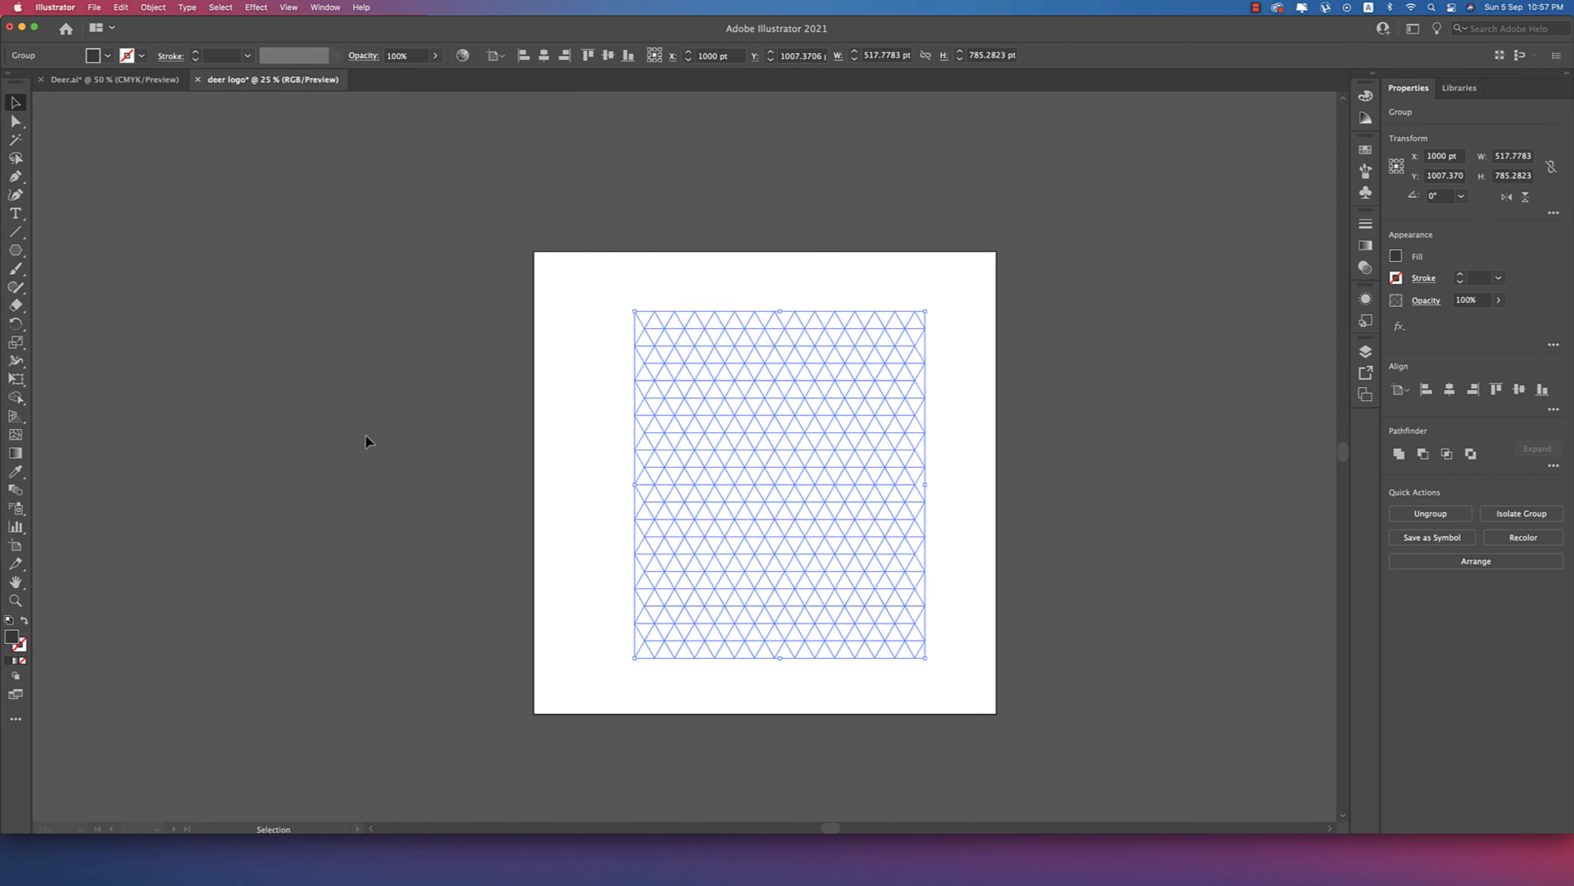
drag(365, 442, 365, 442)
drag(467, 481, 484, 481)
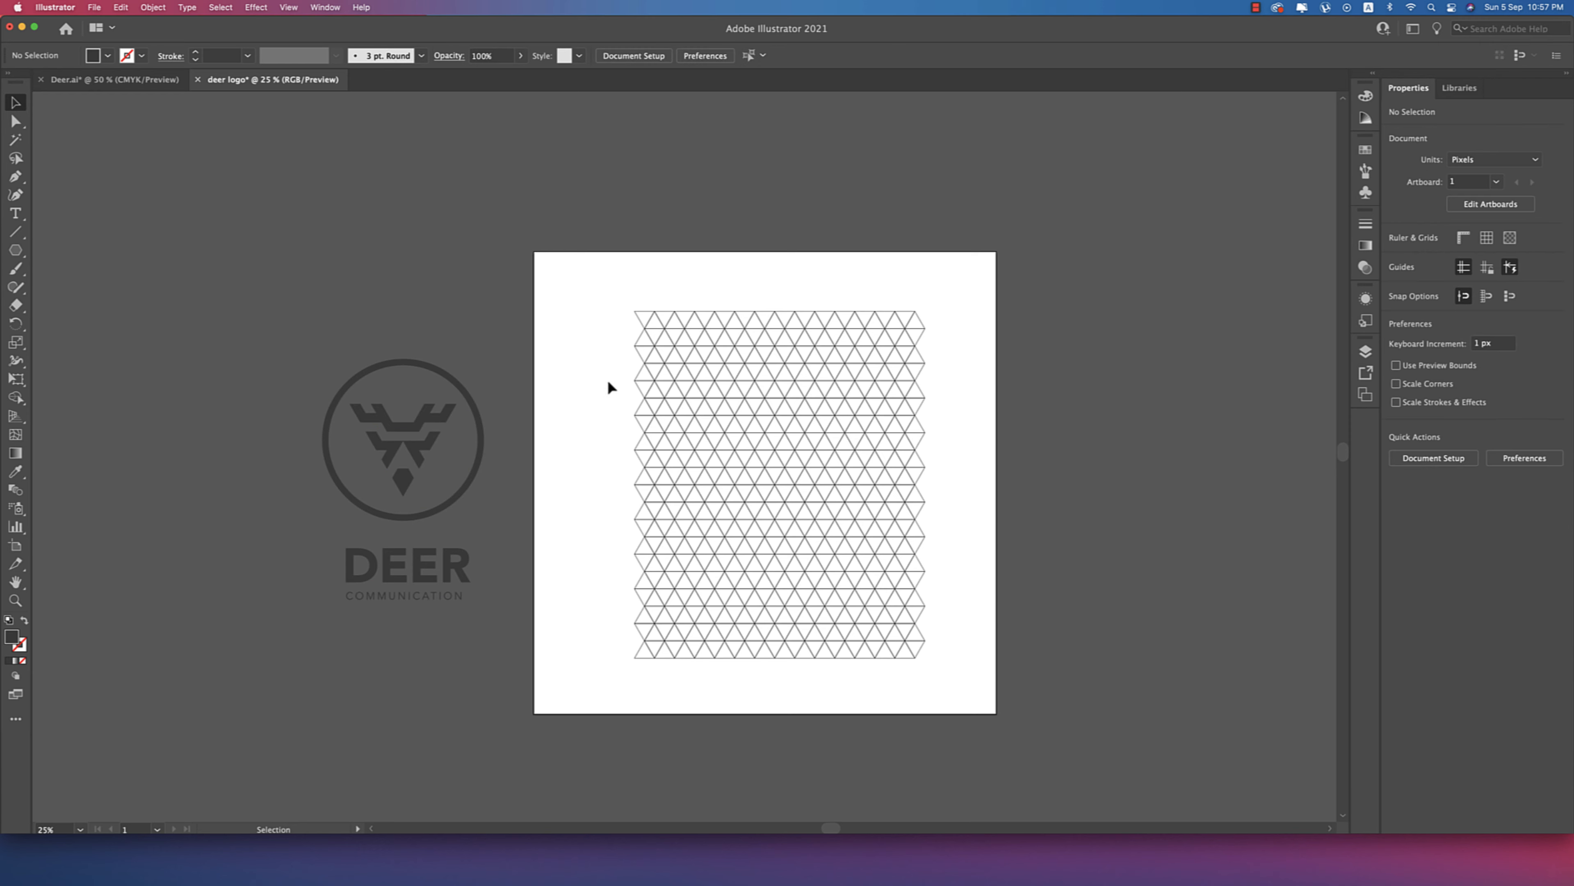
- Using Shape Builder with a black fill and no stroke, merge triangles in the grid's upper part into the deer's antlers
drag(606, 302, 942, 666)
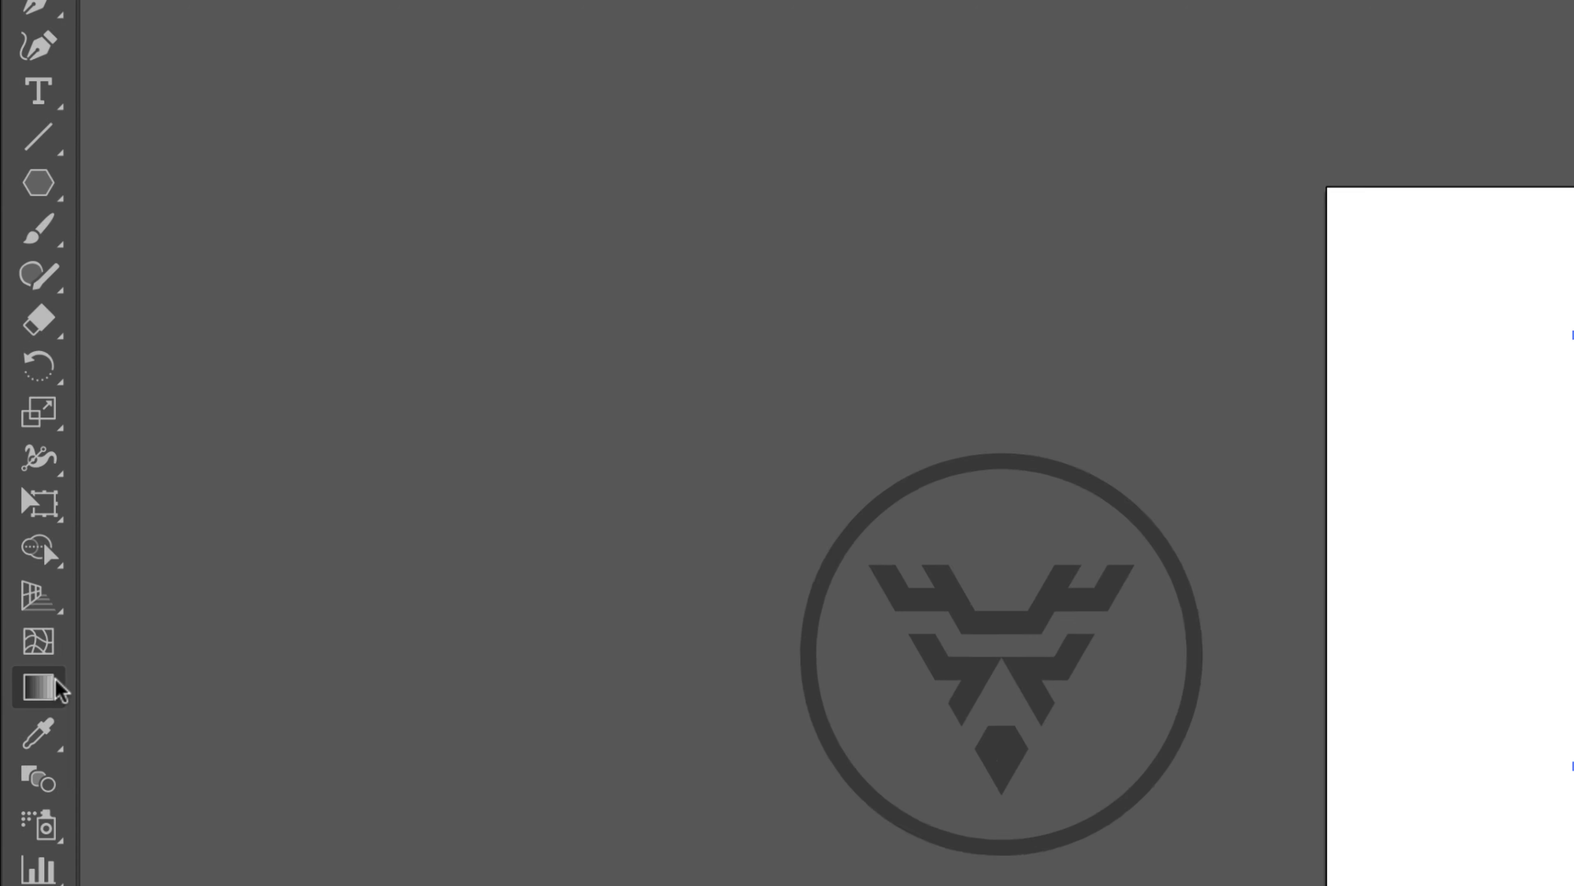
click(45, 546)
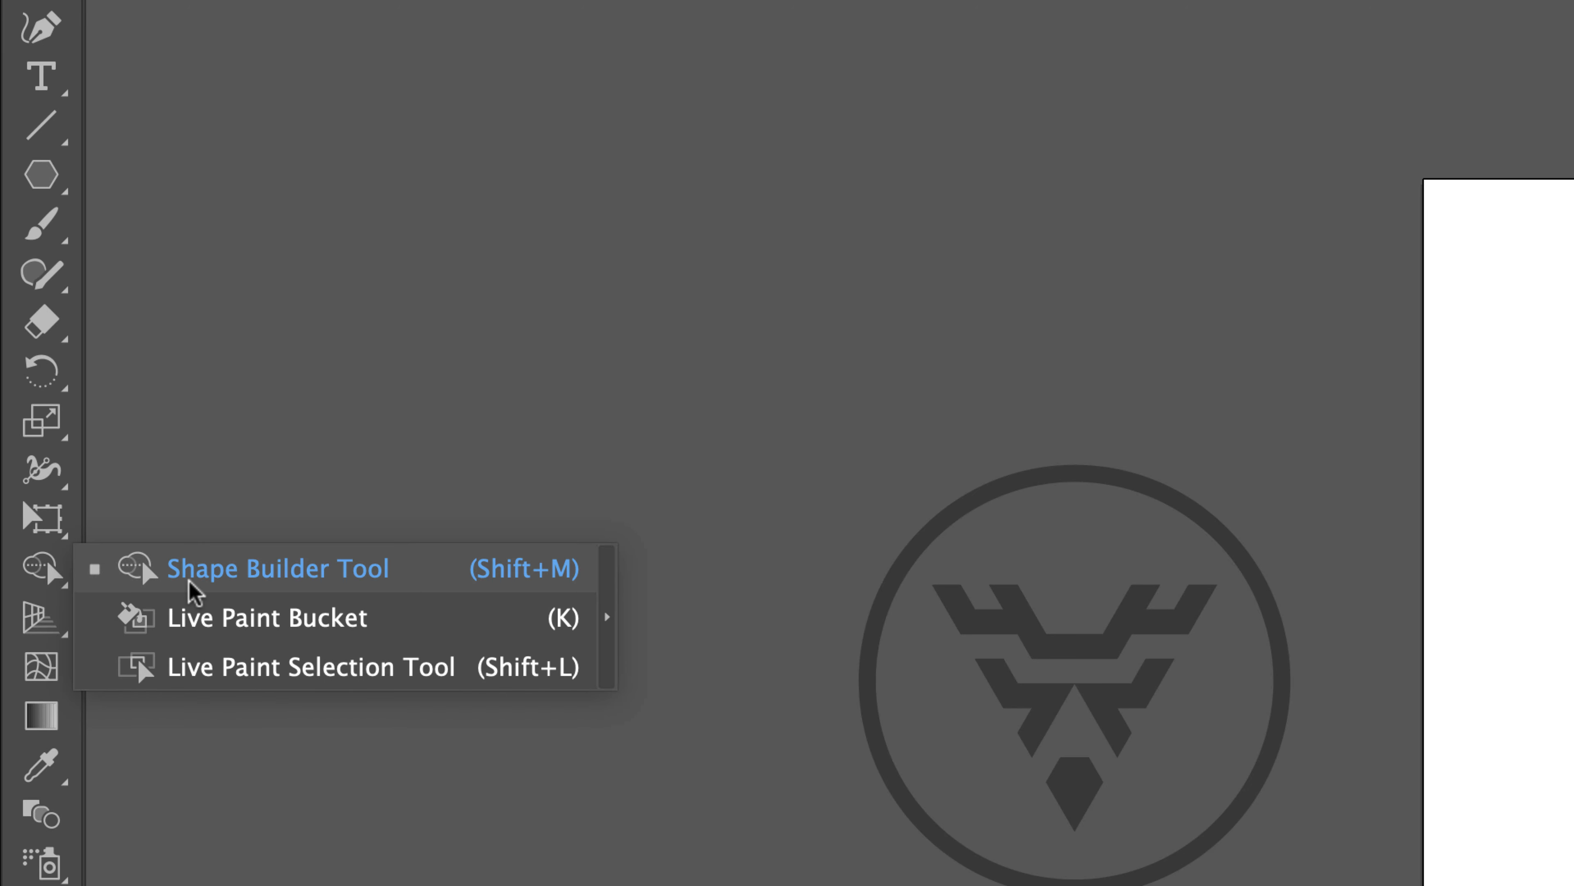
click(190, 582)
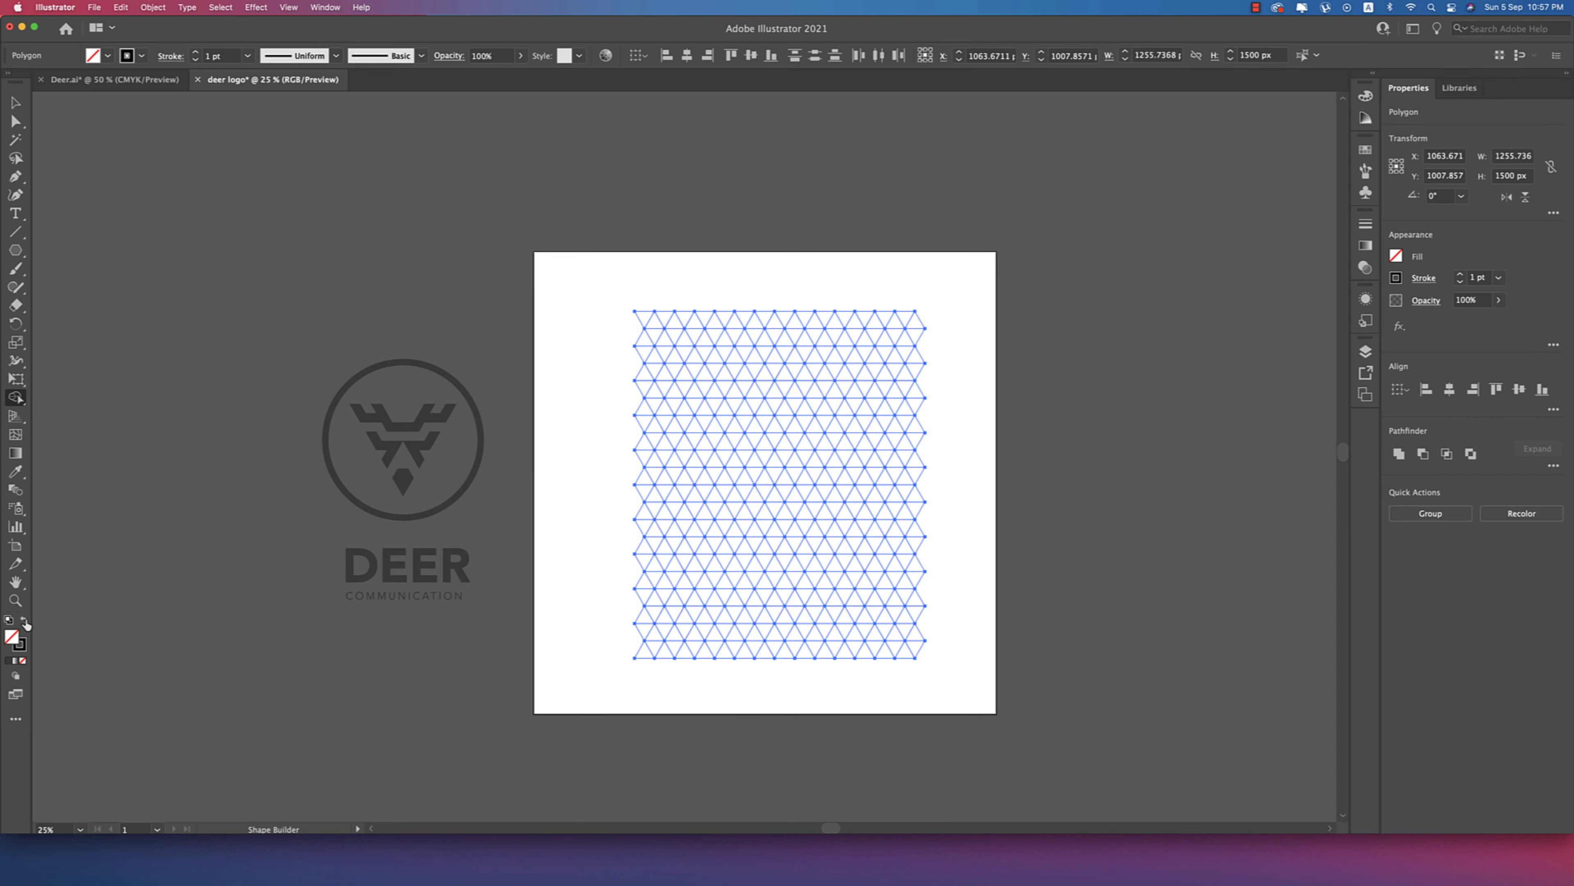
click(24, 622)
alt+scroll(813, 499, up, 1)
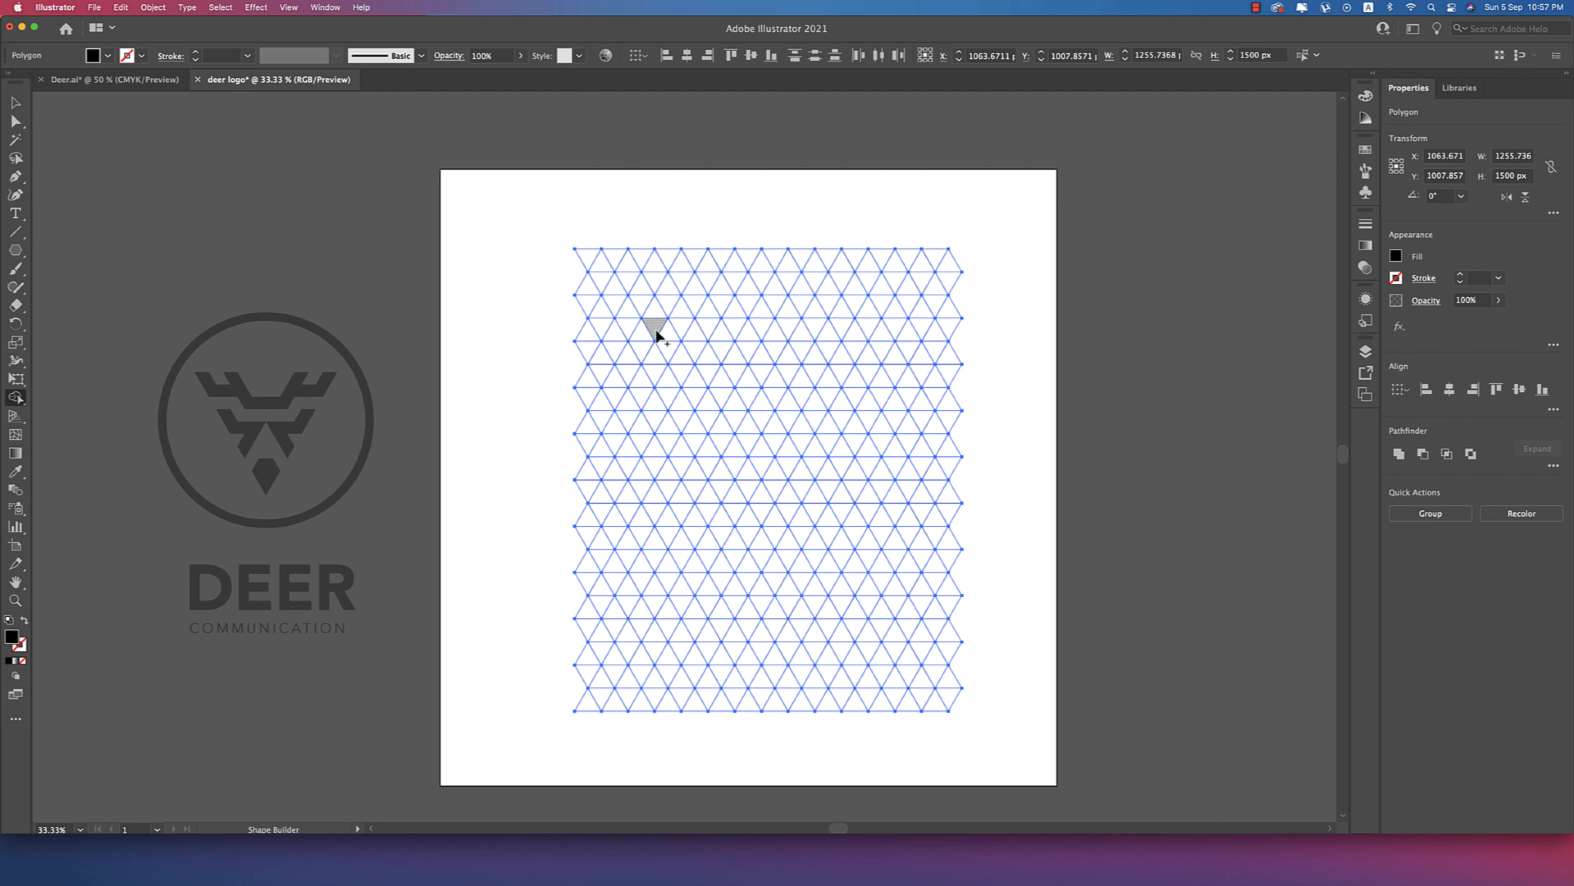
mouse_move(656, 335)
mouse_down()
mouse_move(704, 352)
mouse_move(708, 328)
mouse_move(738, 376)
mouse_move(781, 375)
mouse_move(809, 328)
mouse_move(816, 356)
mouse_move(873, 335)
mouse_up()
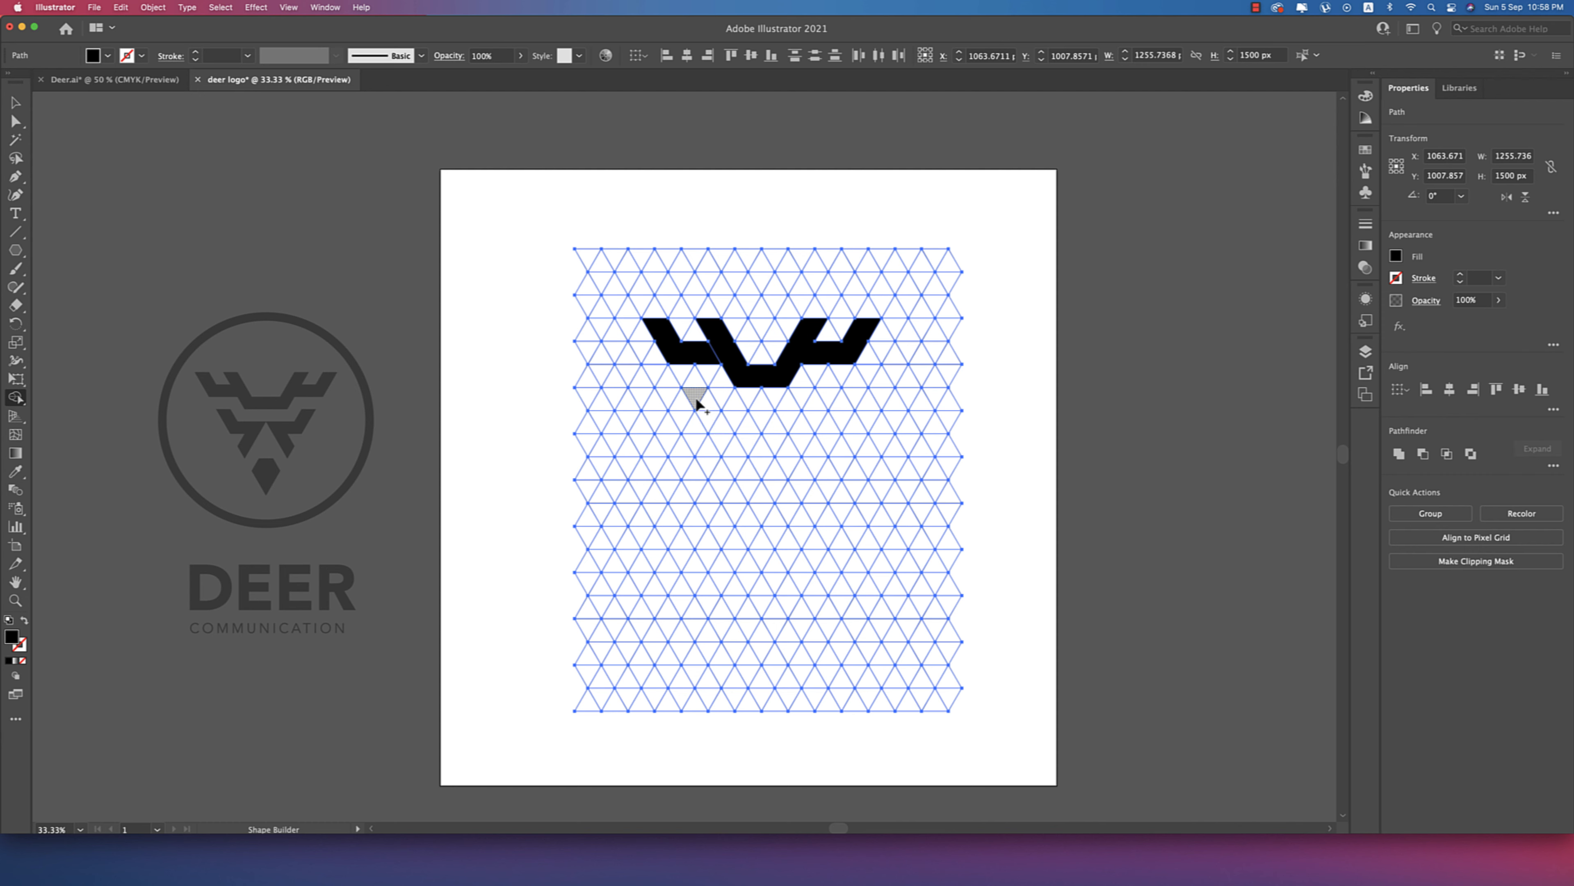
drag(697, 400, 710, 415)
drag(736, 470, 738, 472)
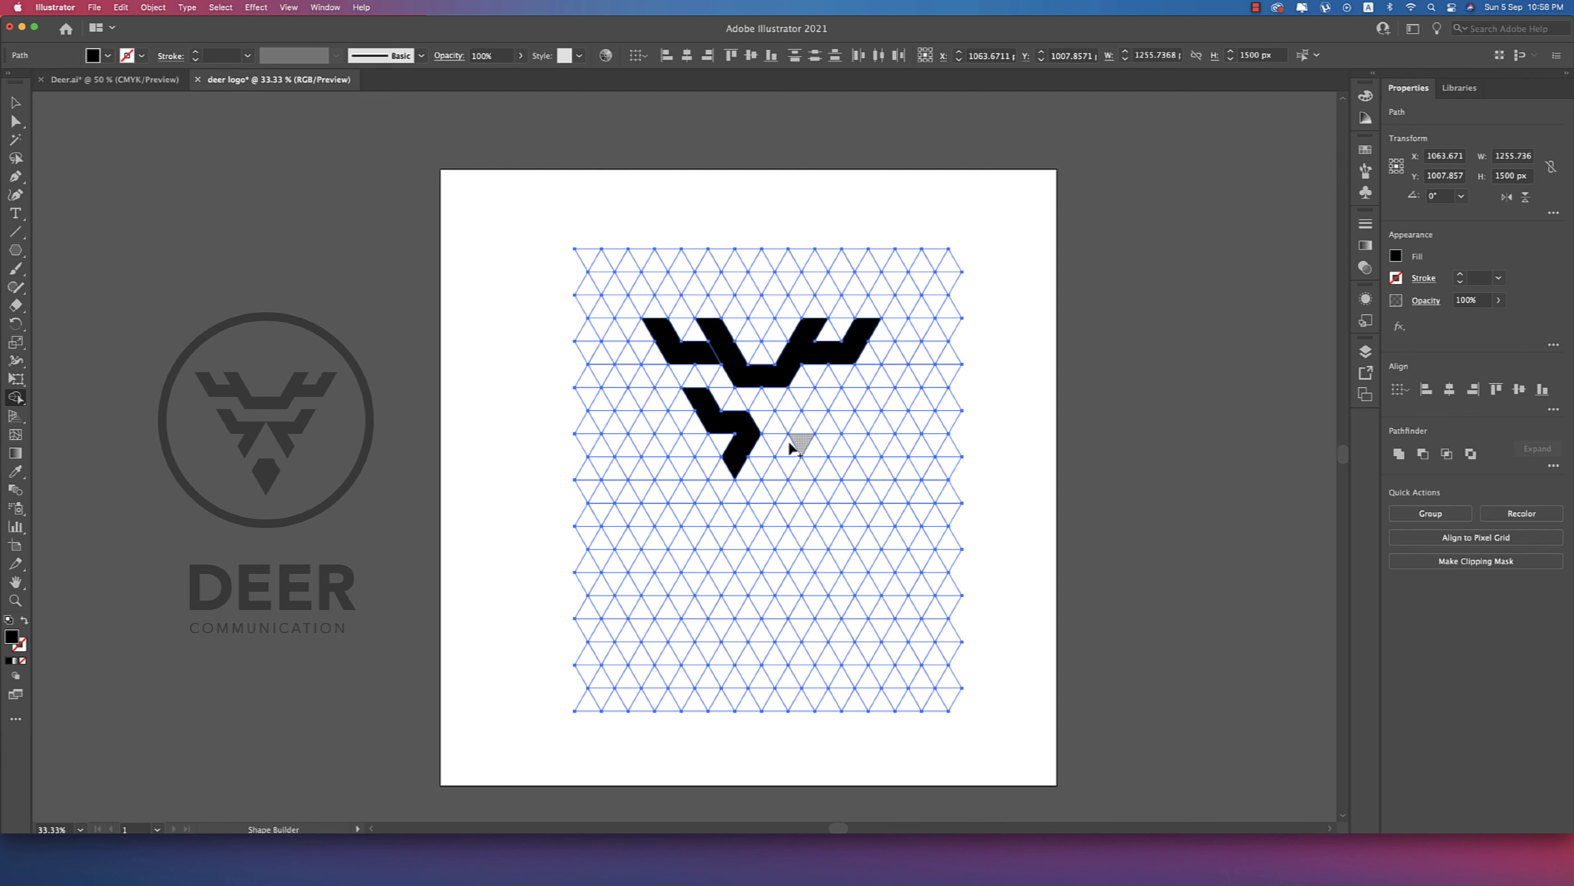
click(760, 419)
drag(792, 420, 810, 422)
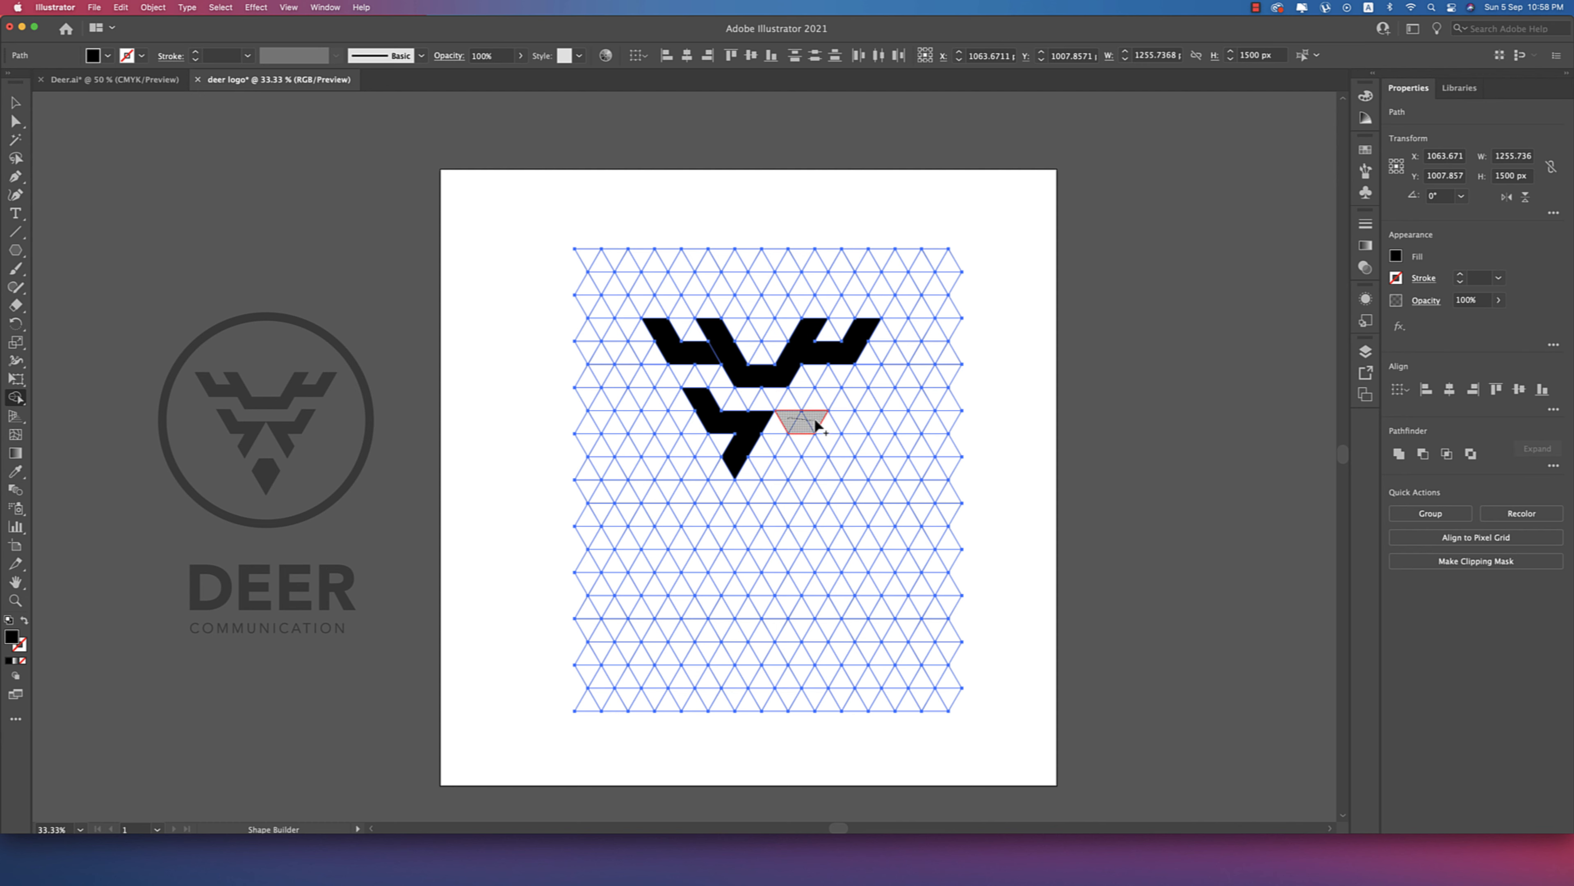
drag(816, 422, 830, 402)
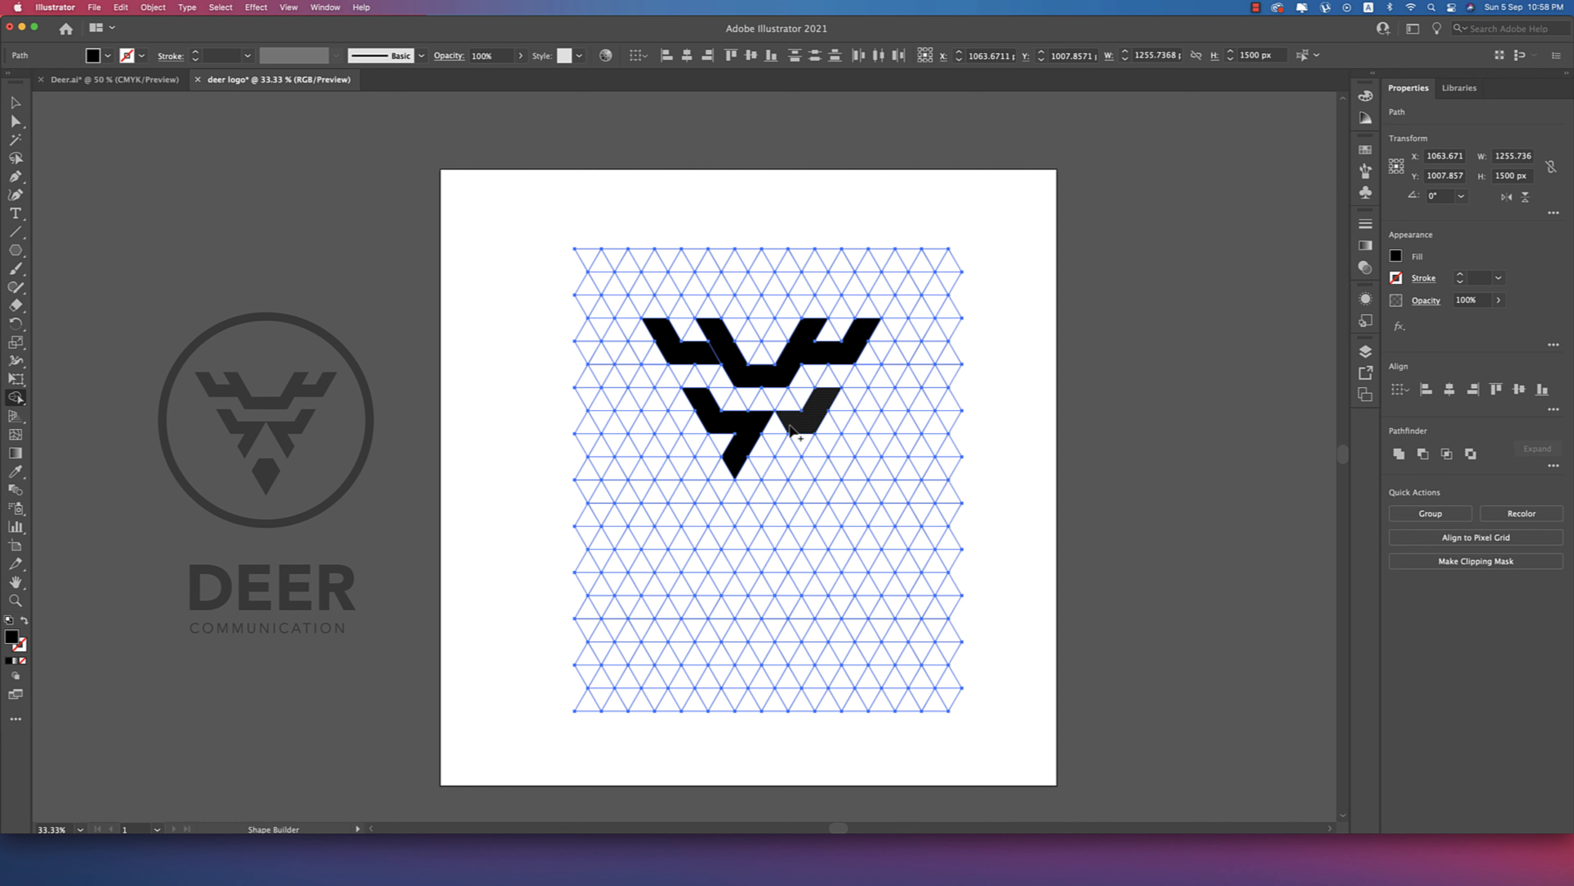
drag(786, 428, 806, 436)
key(super+z)
key(ctrl+z)
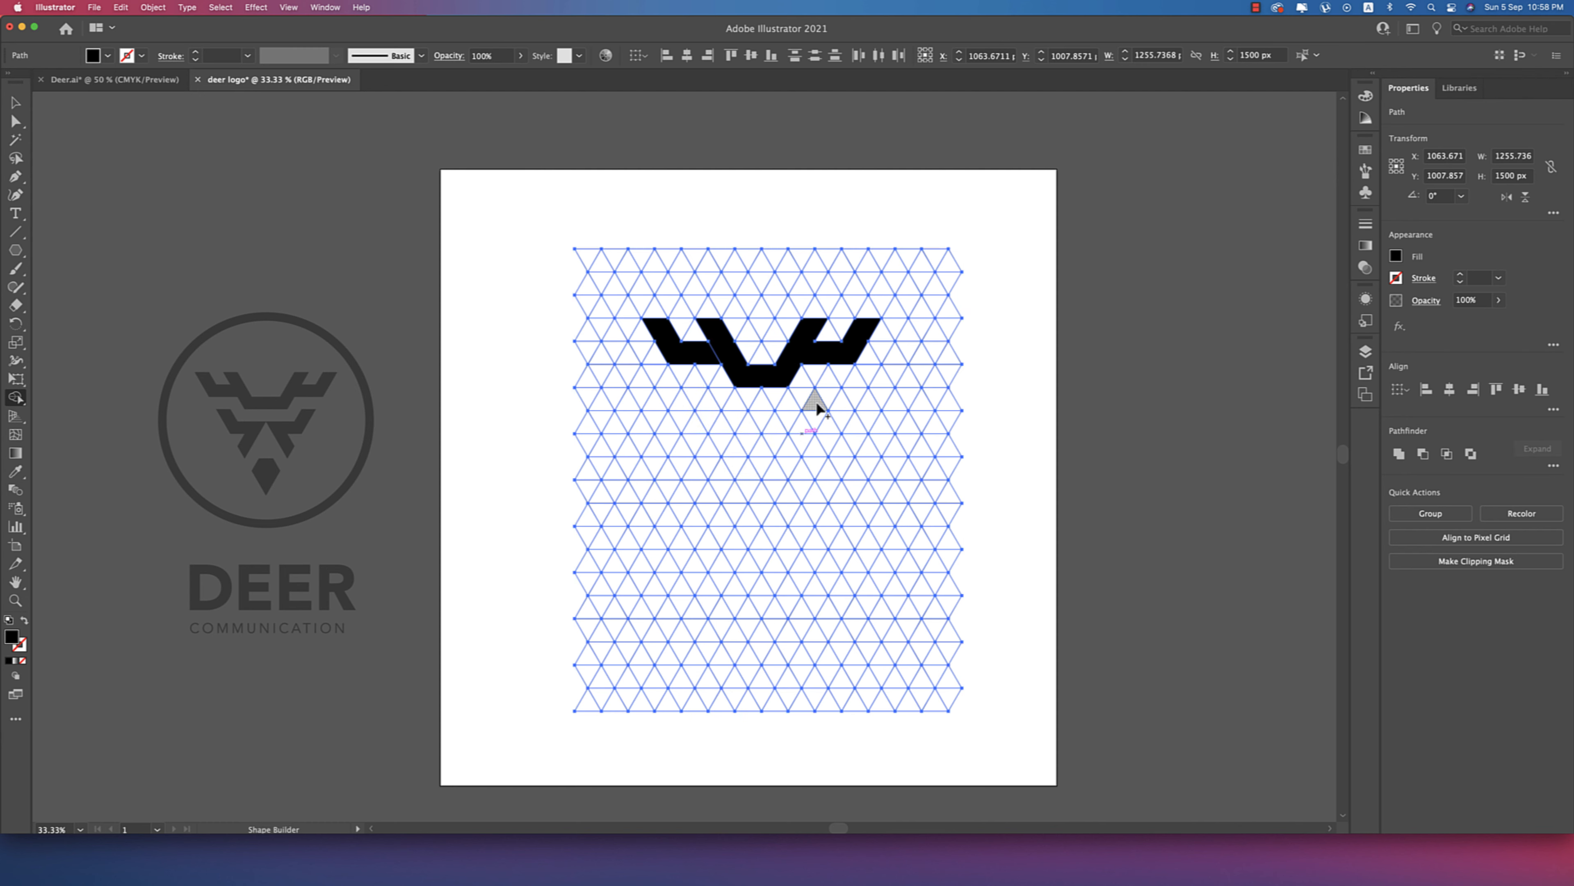
key(super+z)
key(super+z)
key(super+z)
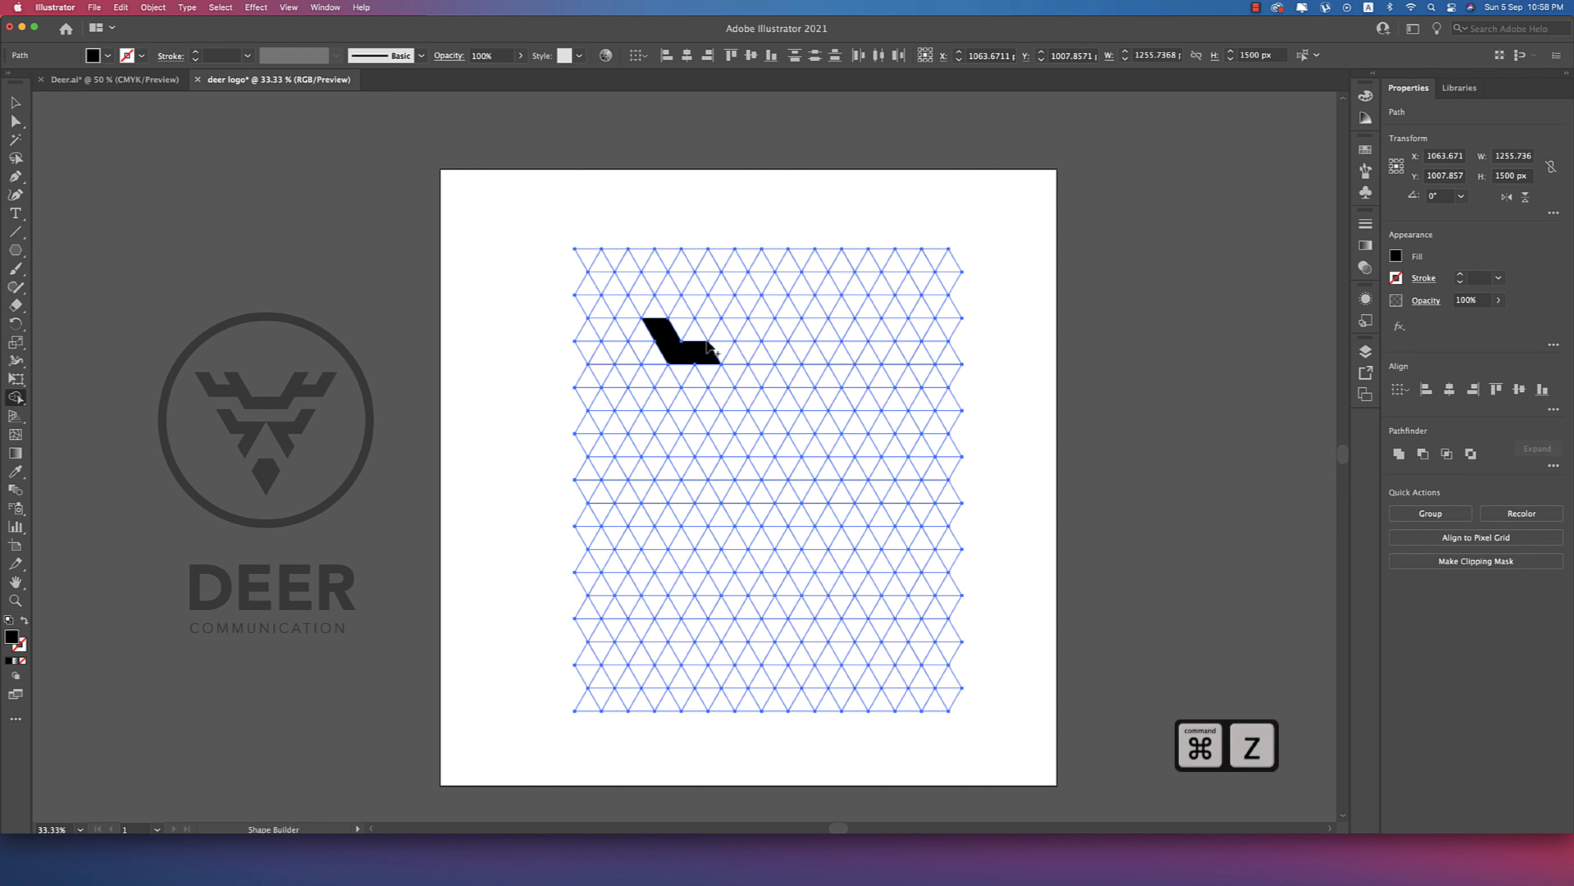
- Merge grid triangles into a wider central antler bar and a right antler mirroring the existing left one
mouse_move(707, 329)
mouse_down()
mouse_move(749, 382)
mouse_move(797, 380)
mouse_move(839, 330)
mouse_move(831, 341)
mouse_move(875, 359)
mouse_move(899, 326)
mouse_up()
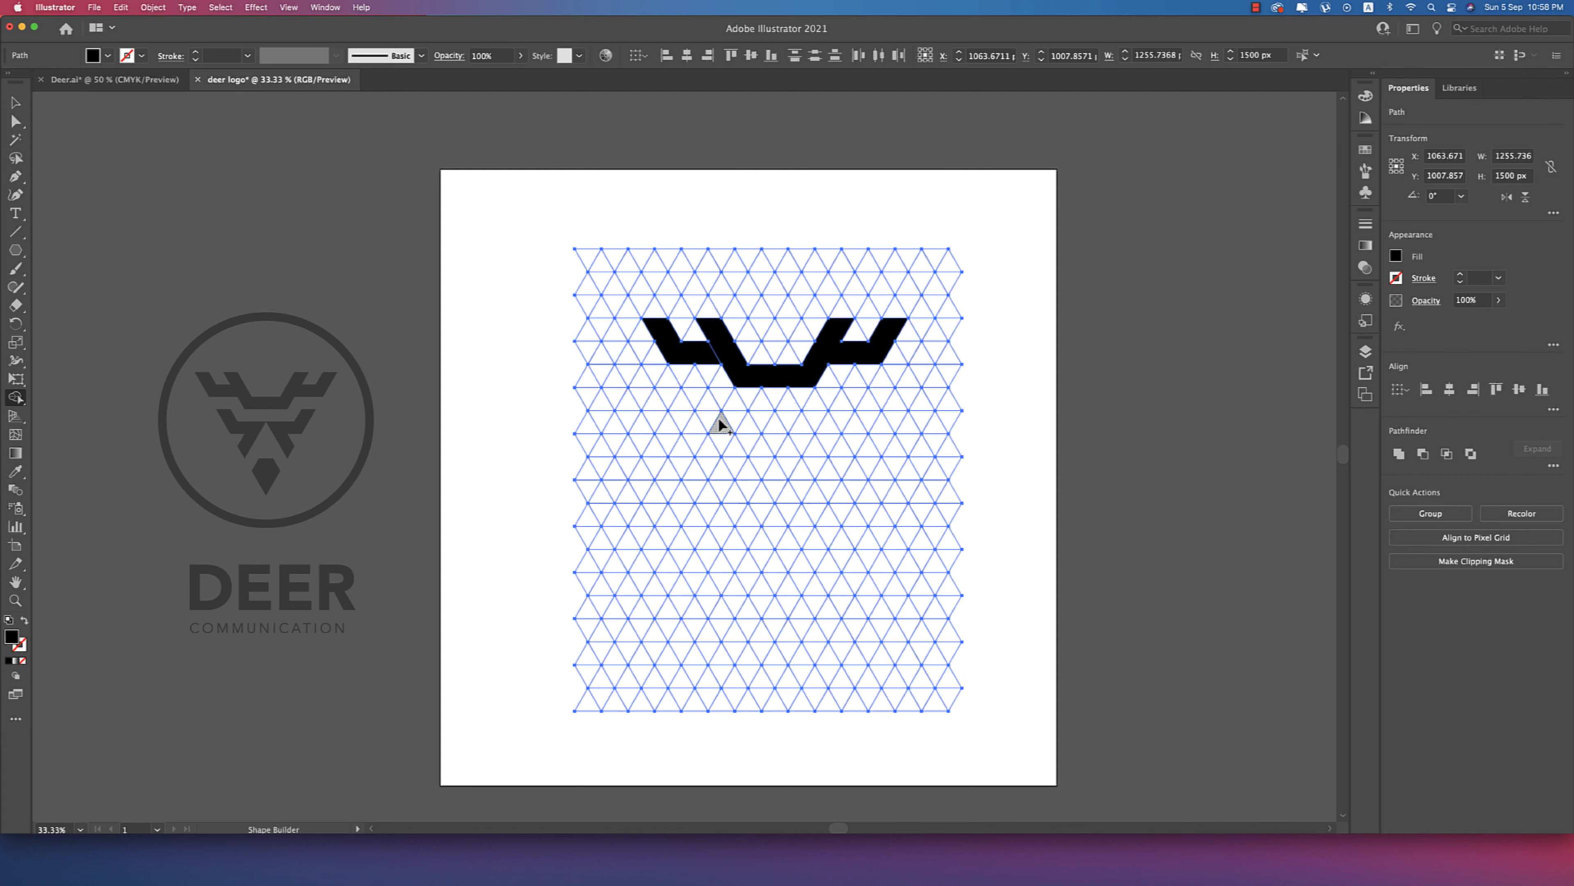
drag(743, 421, 756, 419)
key(super+z)
- Merge the triangles below the antlers into two mirrored face shapes and a diamond-shaped nose centred beneath them
mouse_move(696, 401)
mouse_down()
mouse_move(731, 427)
mouse_move(809, 428)
mouse_move(834, 428)
mouse_move(849, 402)
mouse_up()
mouse_move(747, 430)
mouse_down()
mouse_move(741, 462)
mouse_move(801, 442)
mouse_move(815, 465)
mouse_up()
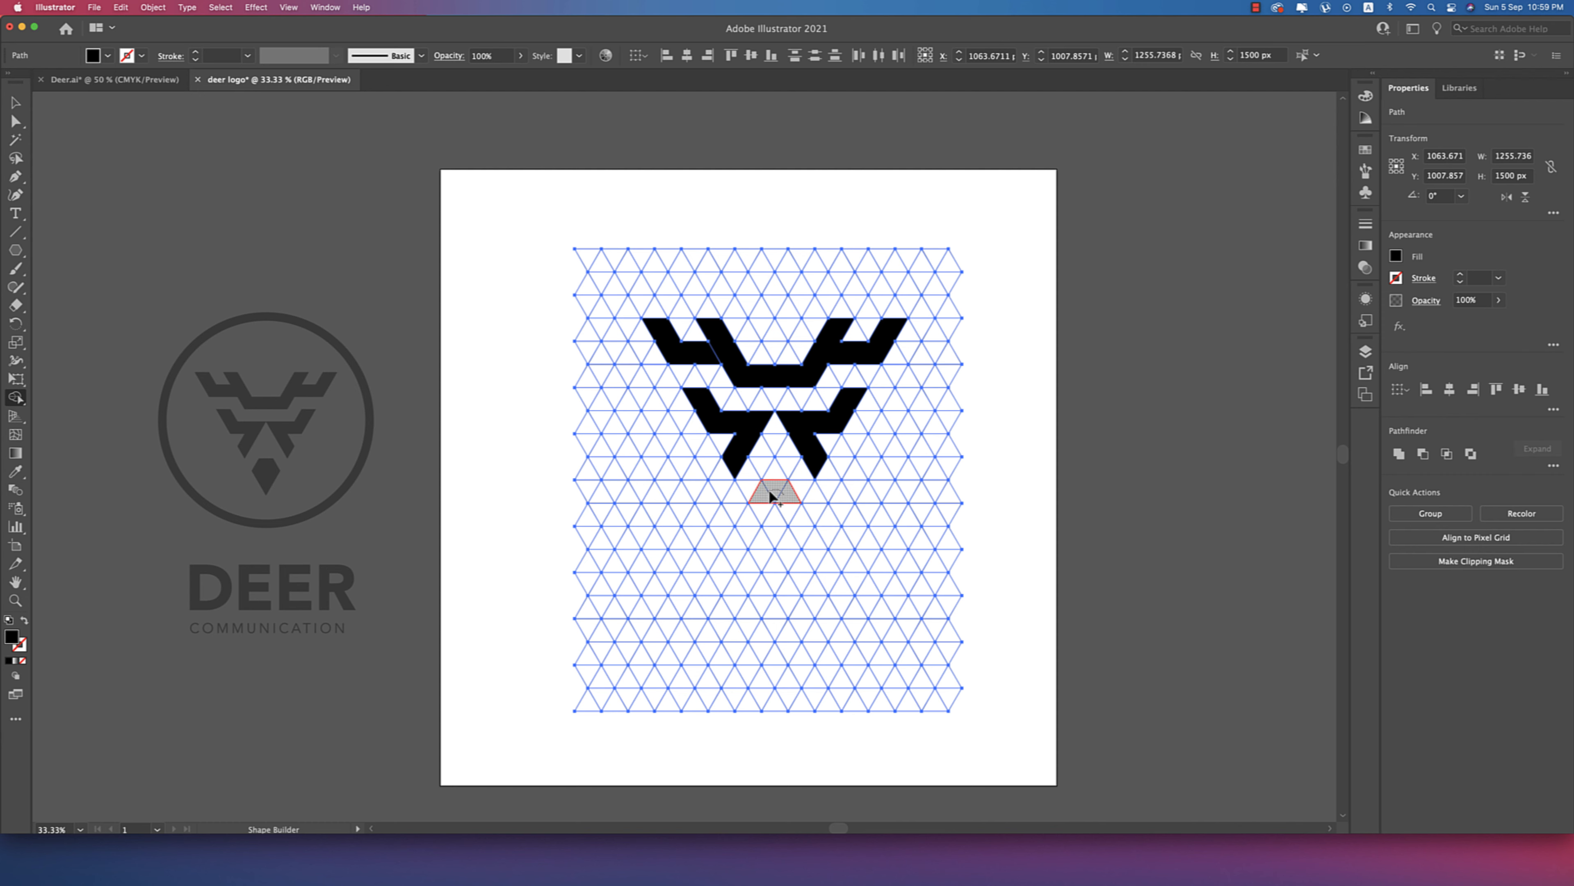
mouse_move(770, 491)
mouse_down()
mouse_move(778, 536)
mouse_move(791, 506)
mouse_up()
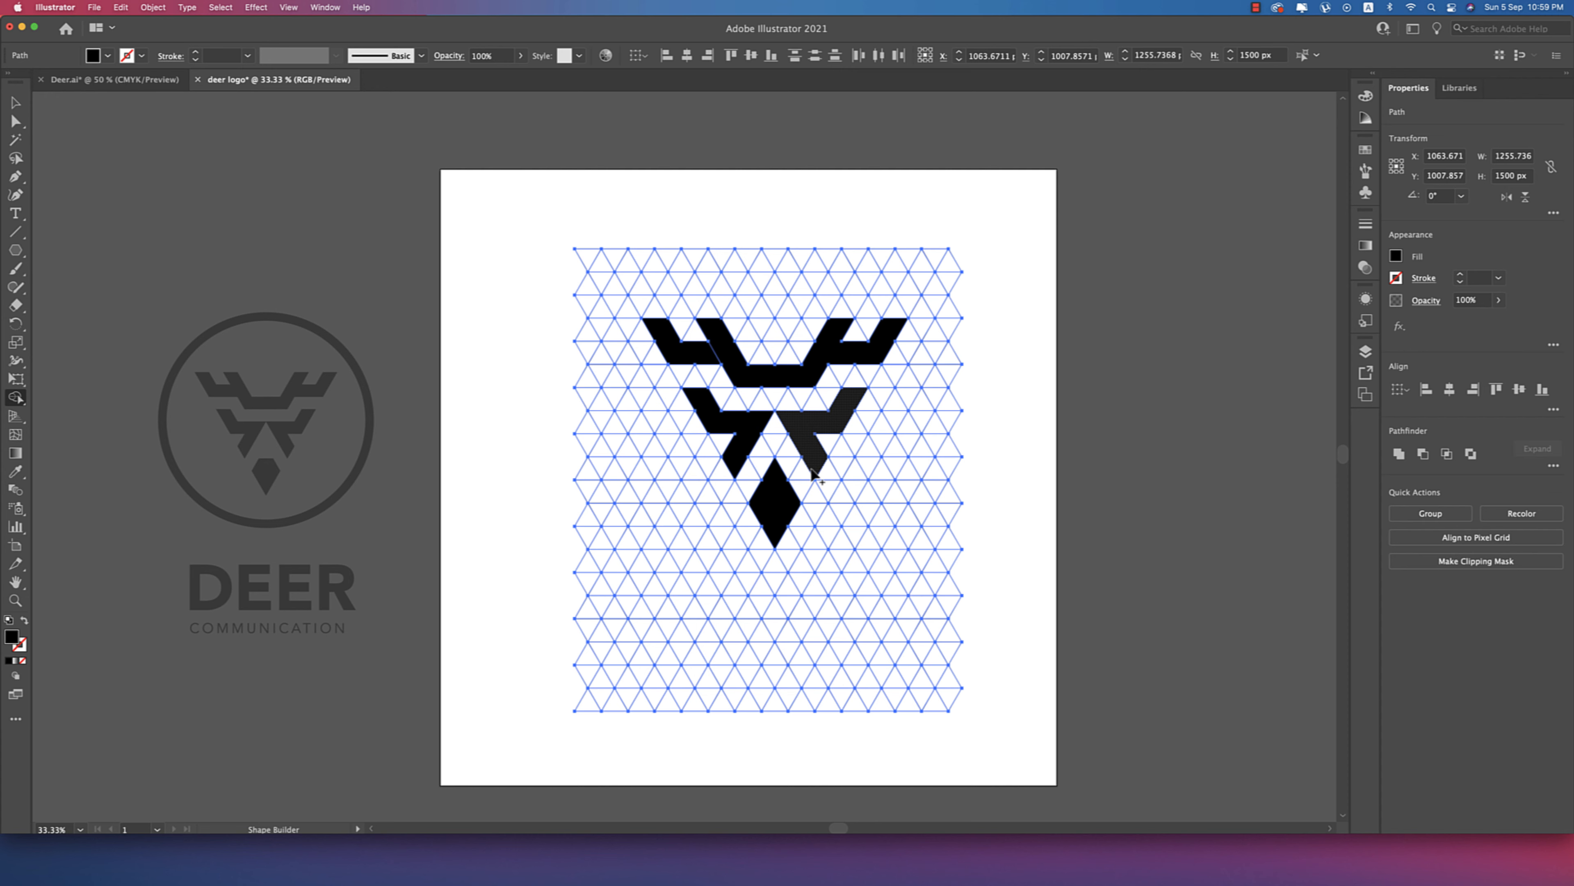
- Select all remaining unfilled grid triangles with the Magic Wand and delete them, keeping the black deer shapes
click(16, 103)
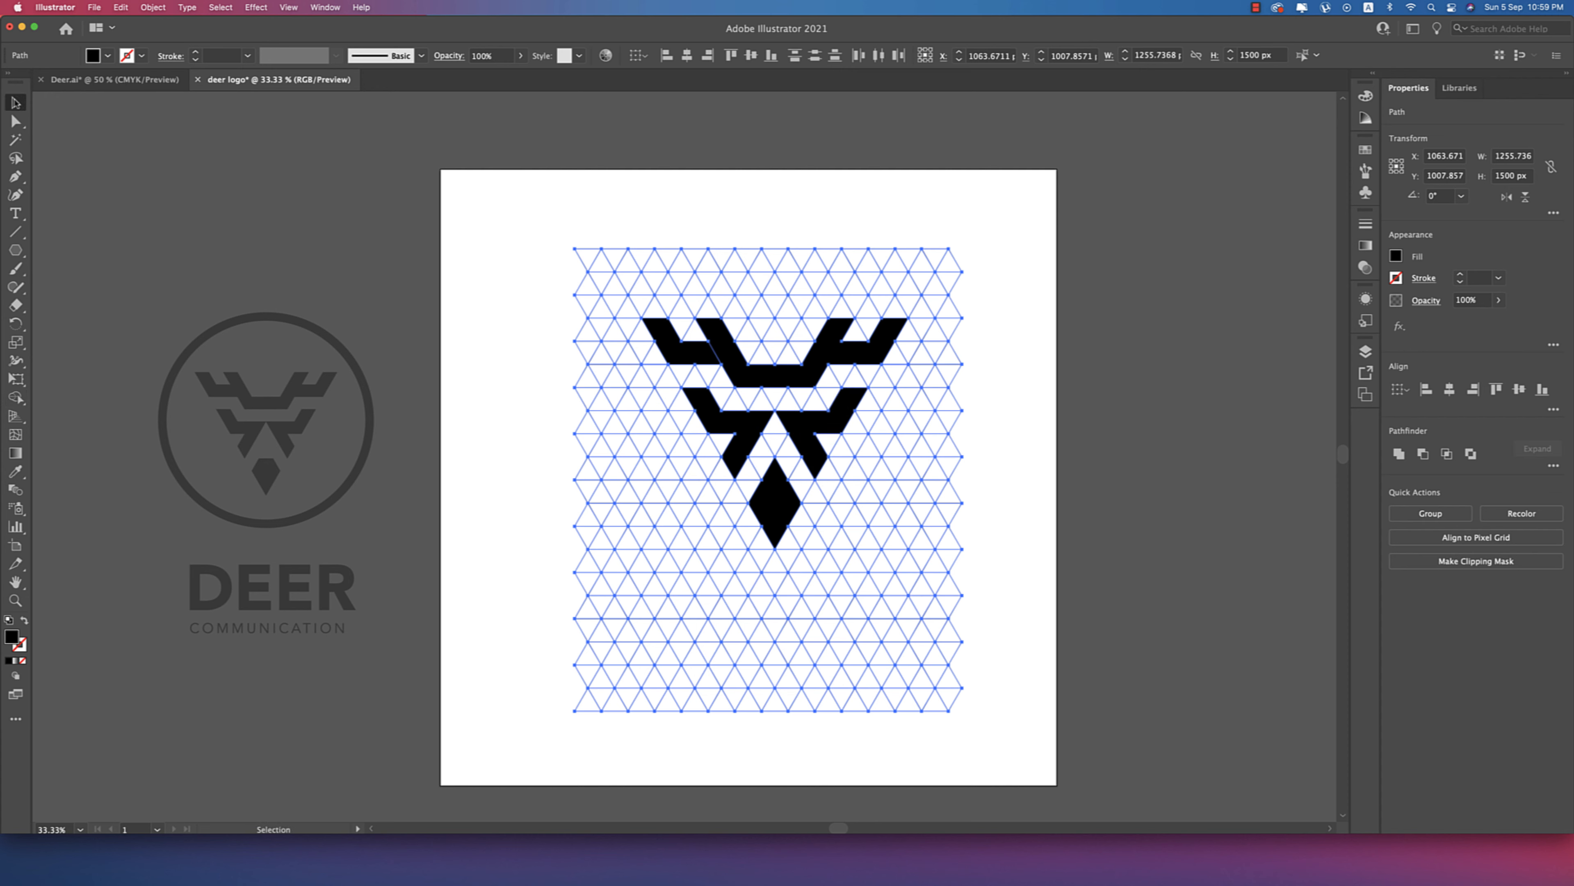
click(345, 216)
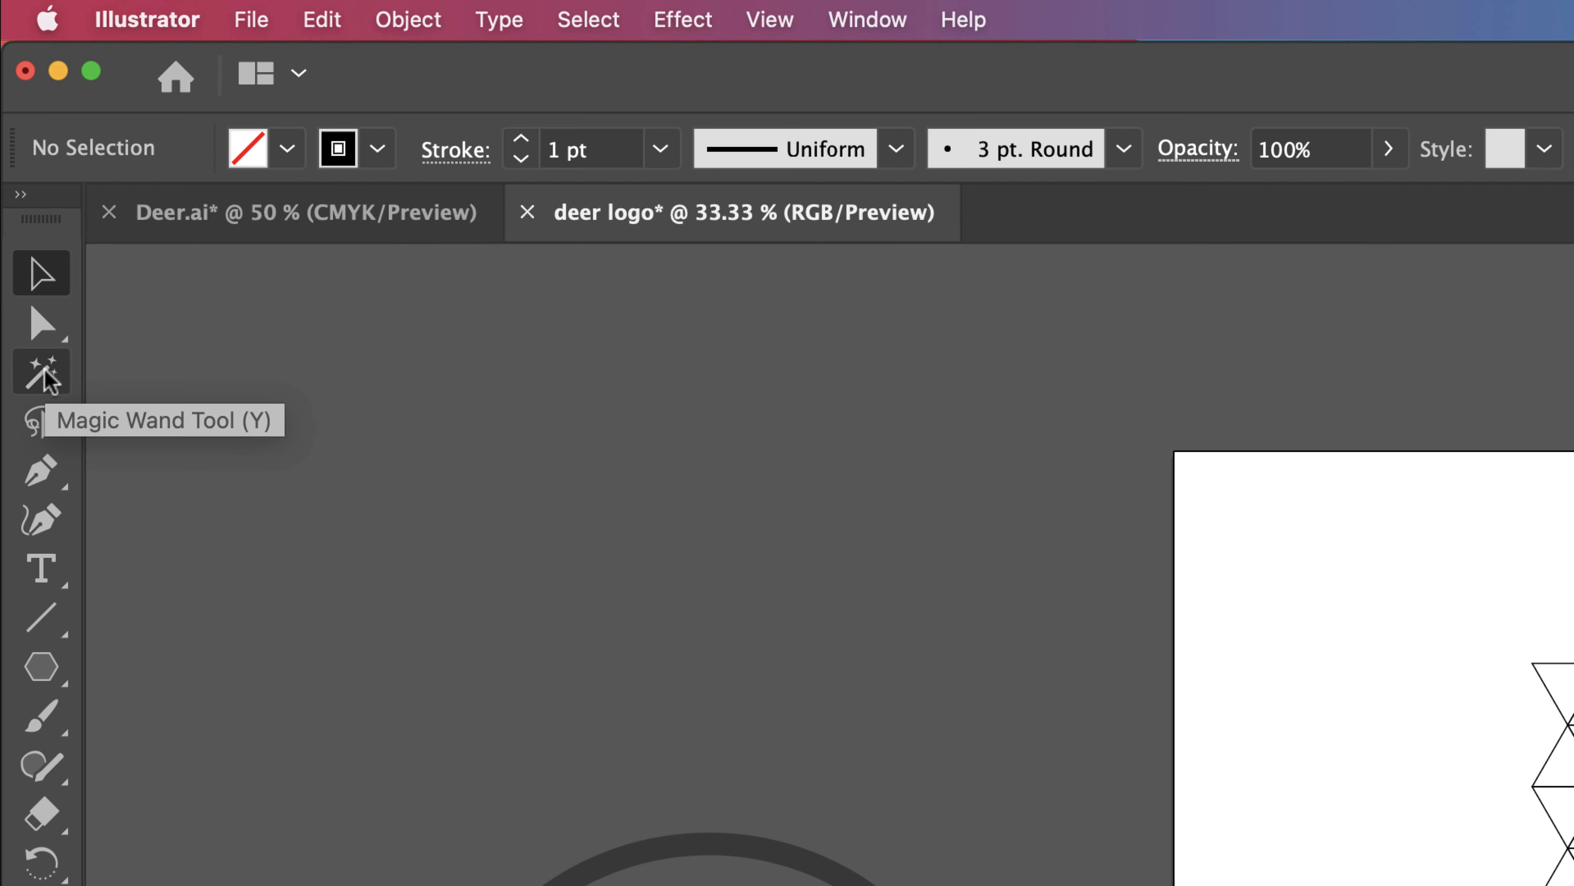
click(43, 374)
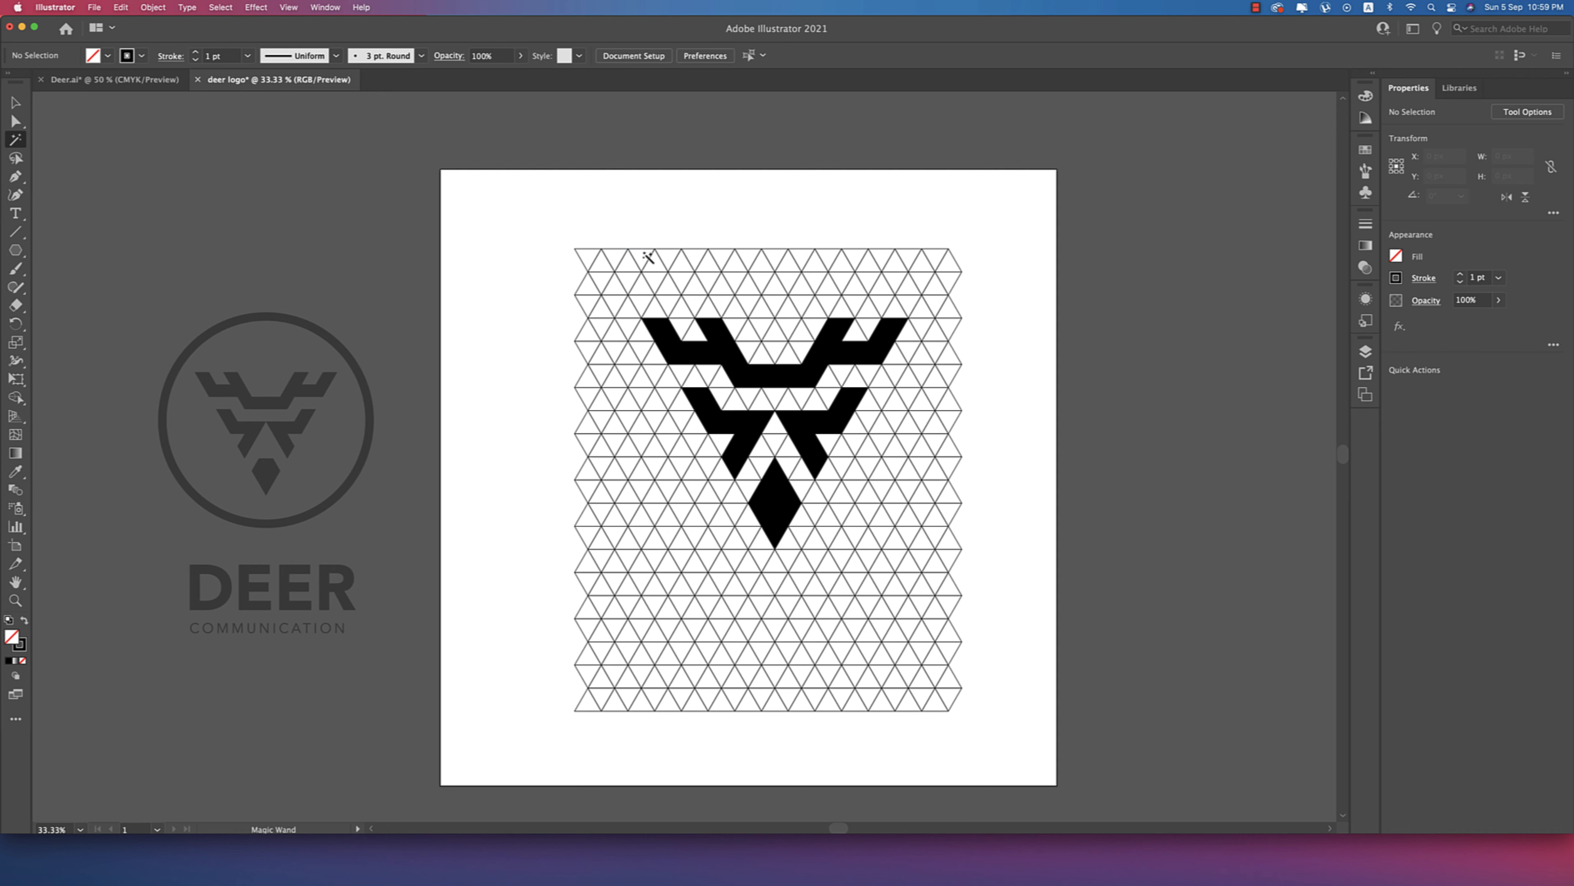
click(656, 249)
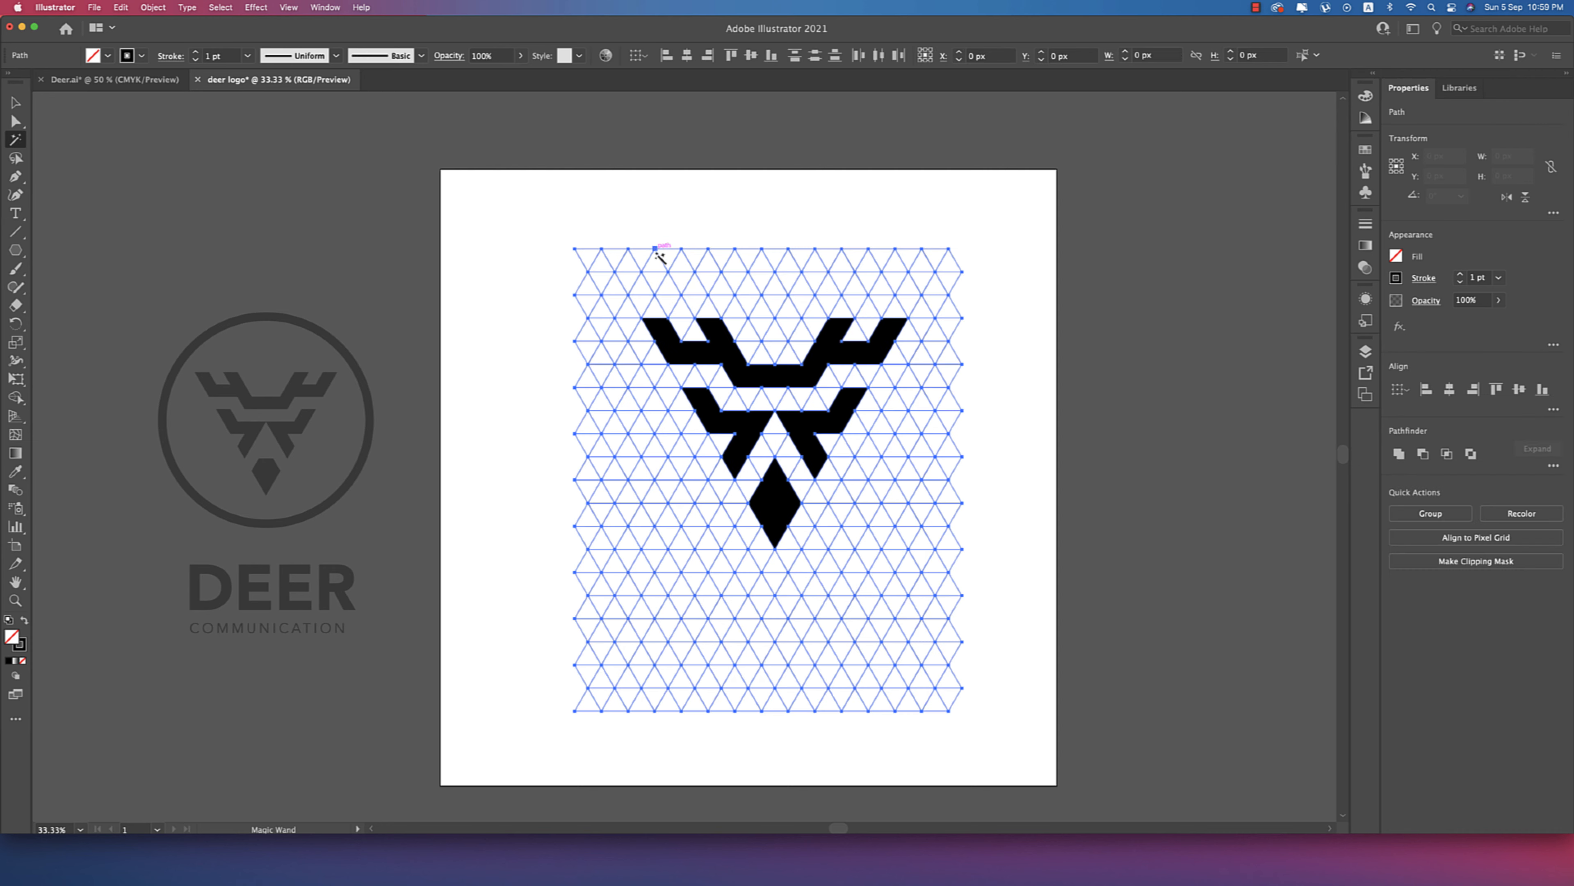
key(Delete)
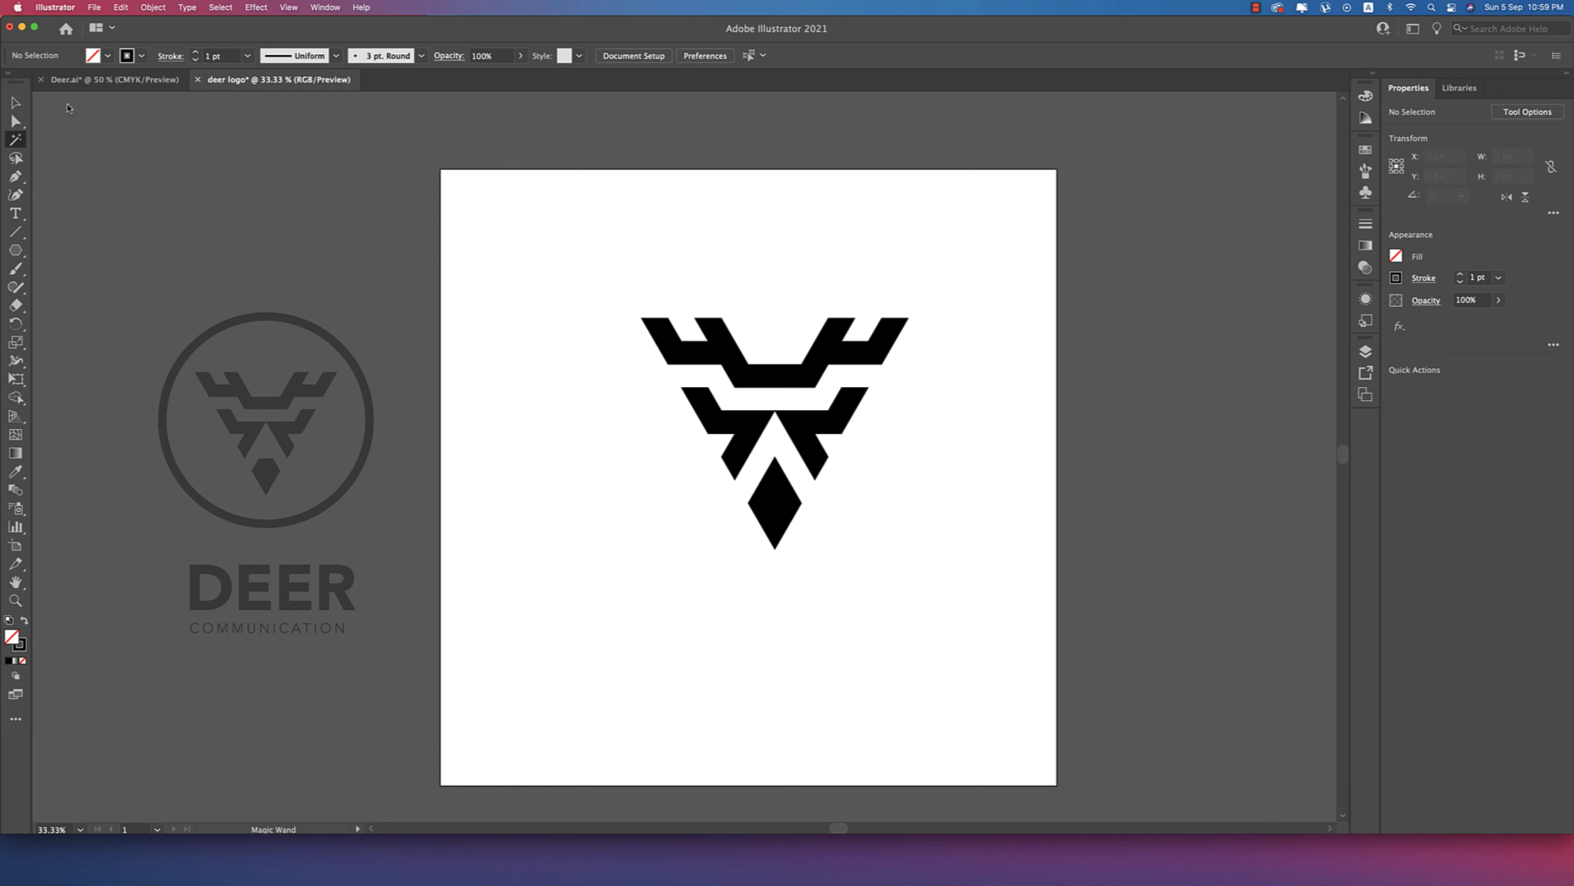
- Group all the black deer head shapes and scale the group down proportionally to about 503 x 435 px
click(16, 101)
drag(656, 257, 967, 606)
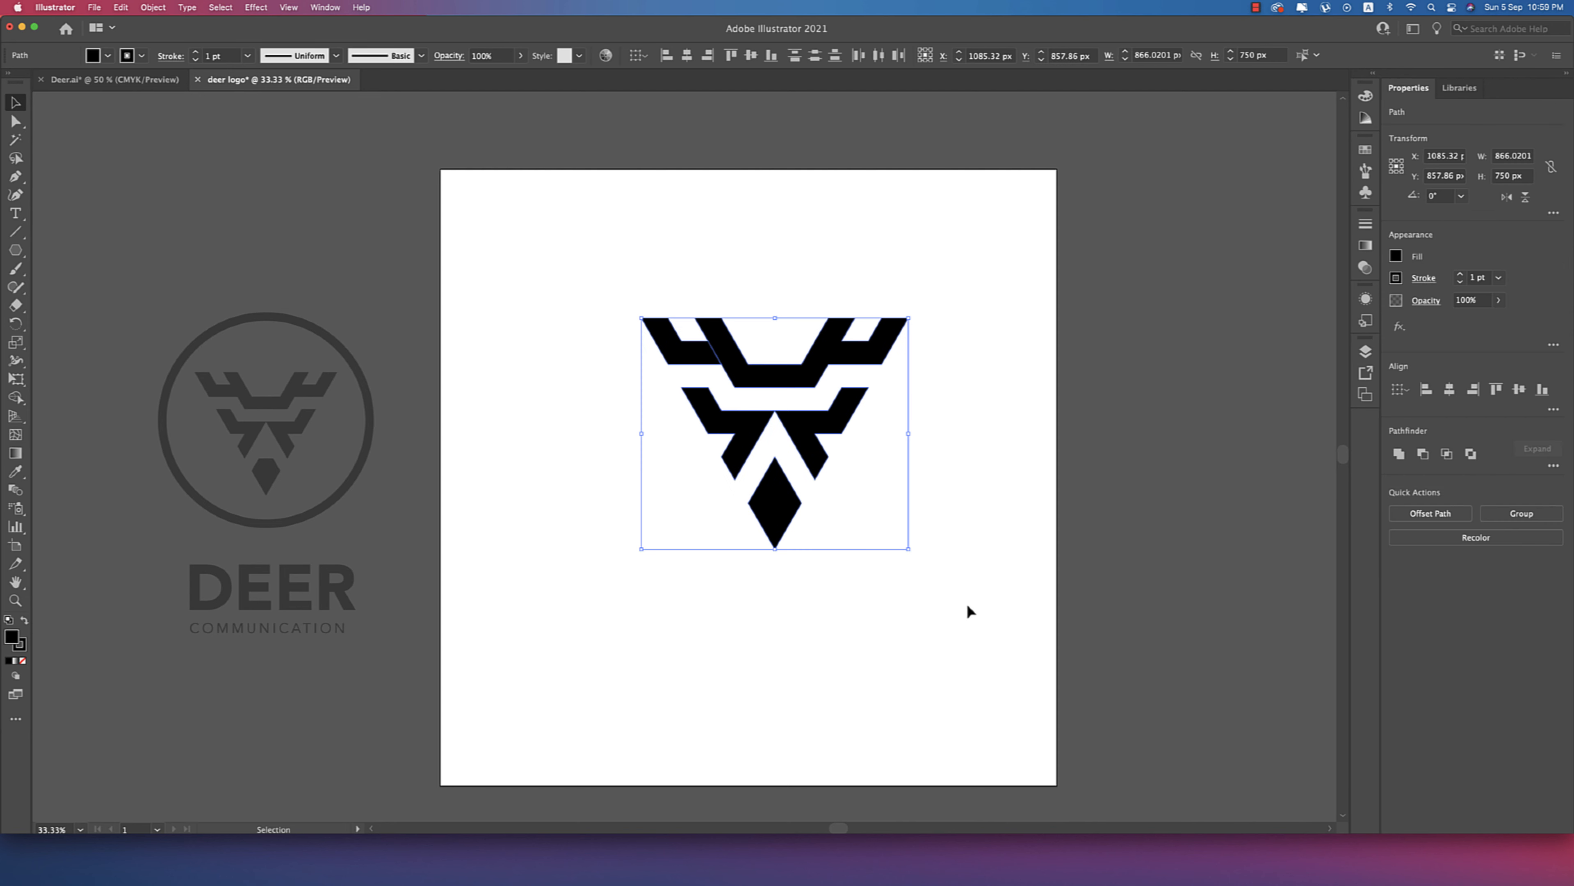
key(a)
key(v)
key(super+g)
drag(908, 434, 796, 437)
- Centre the deer head group horizontally and vertically on the artboard
click(687, 55)
click(751, 55)
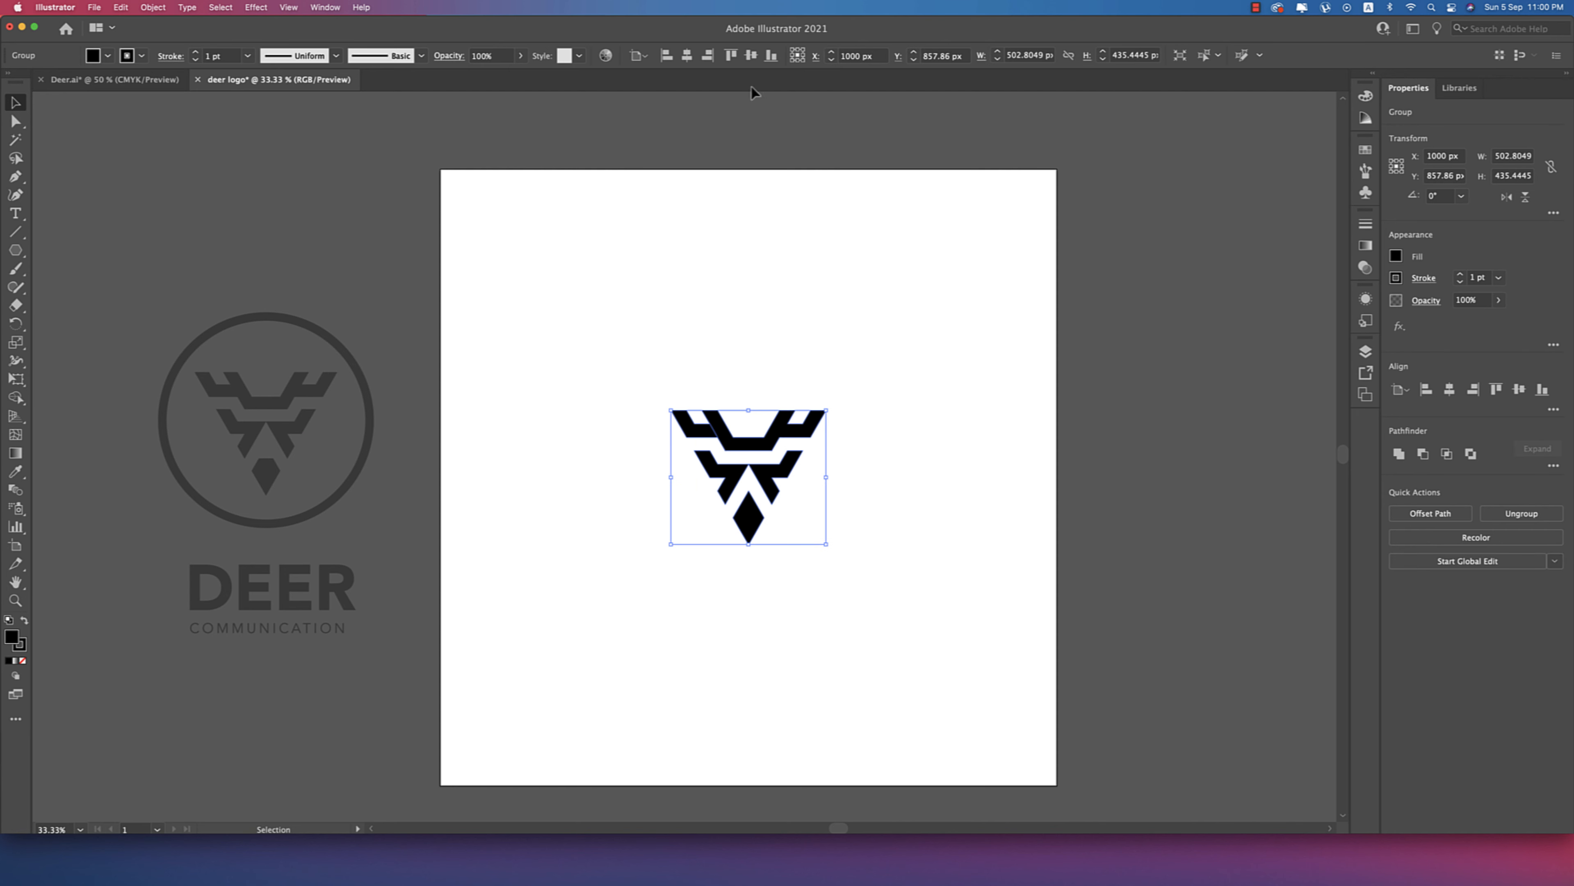
click(638, 55)
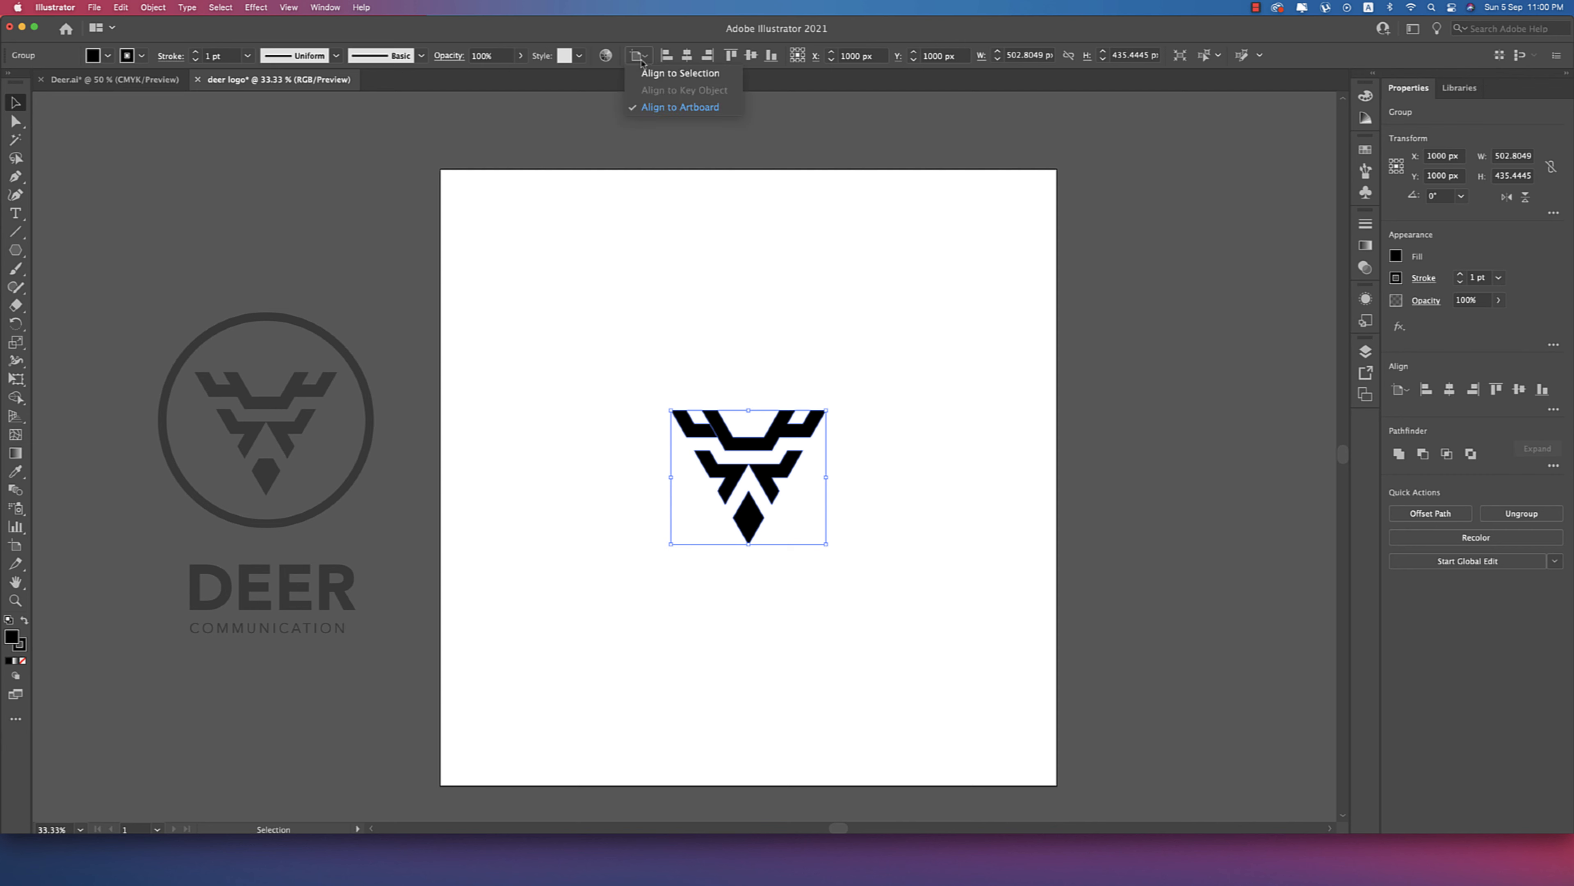
click(650, 107)
click(765, 367)
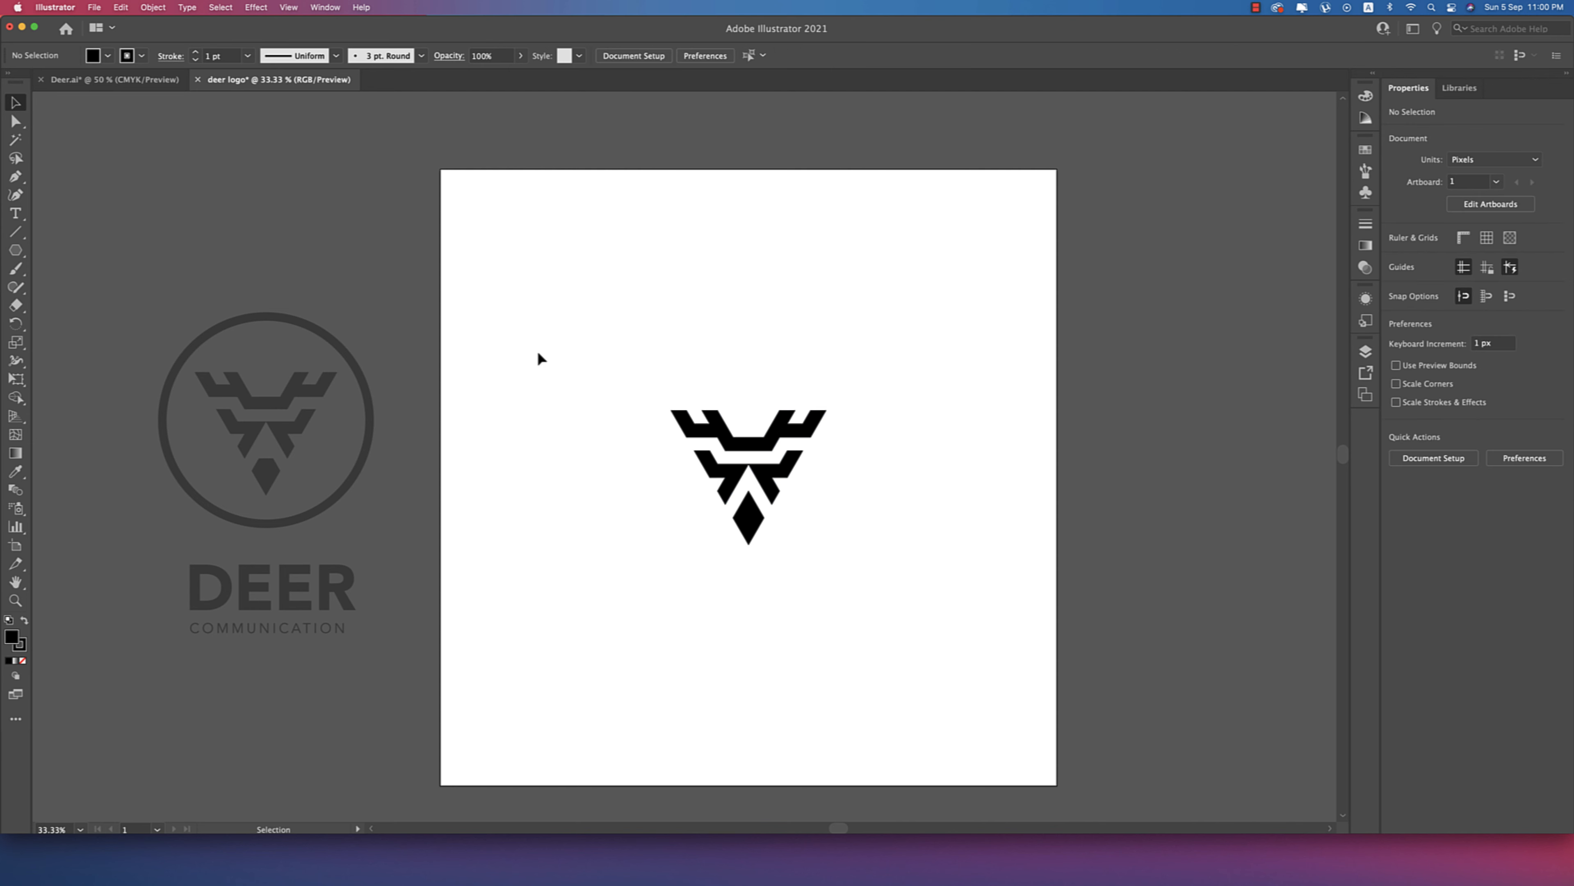
- Draw a circle about 681 px in diameter around the deer head and centre it on the artboard in both directions
drag(15, 250, 67, 293)
drag(752, 464, 812, 569)
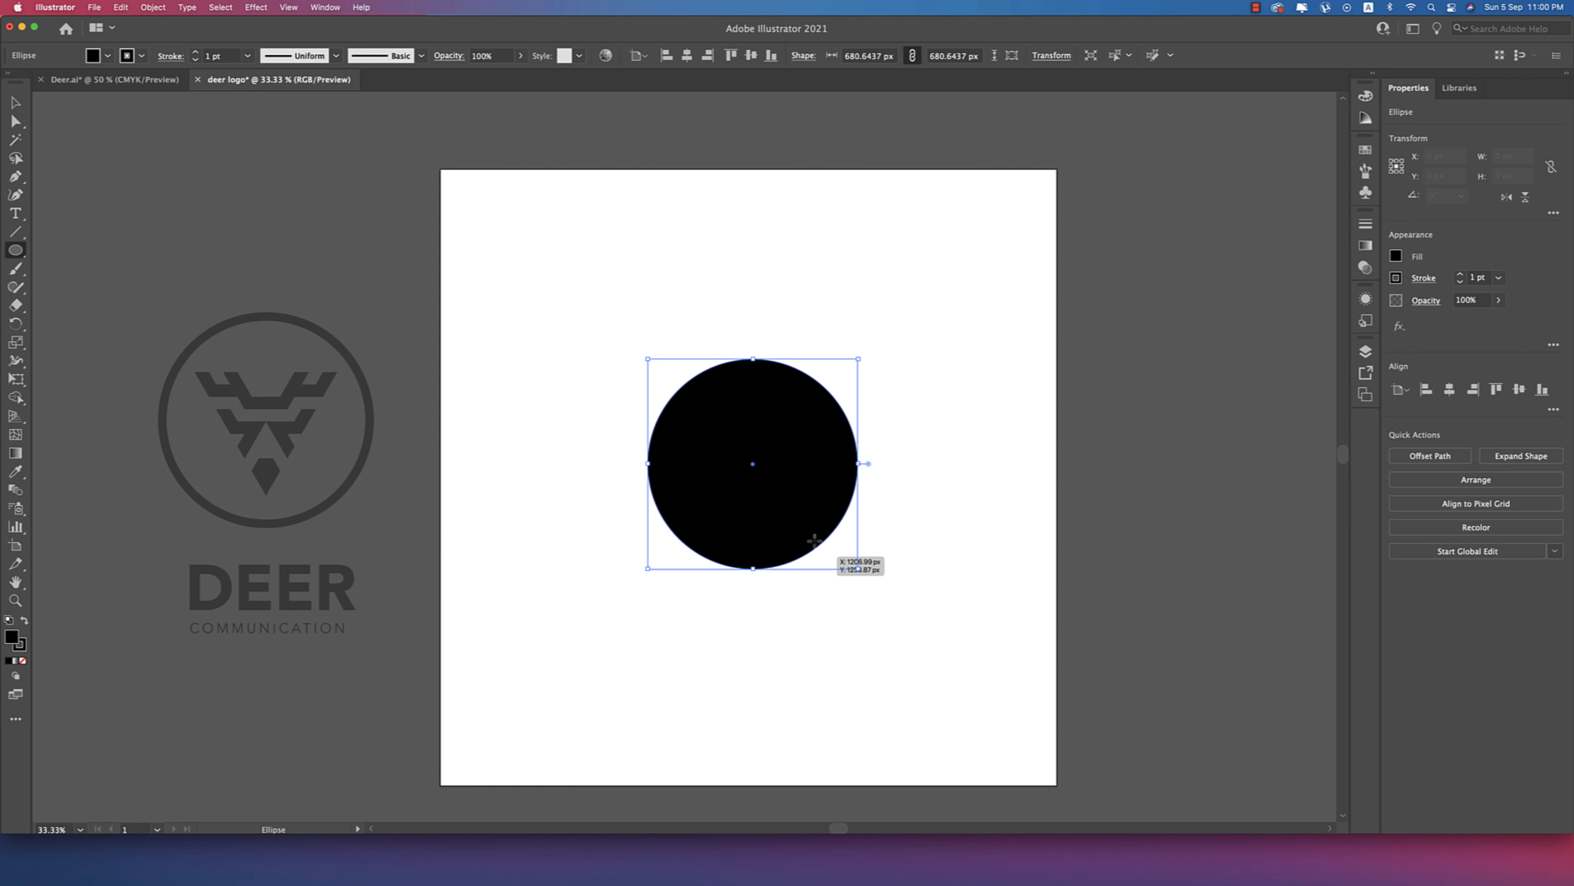
click(687, 55)
click(750, 56)
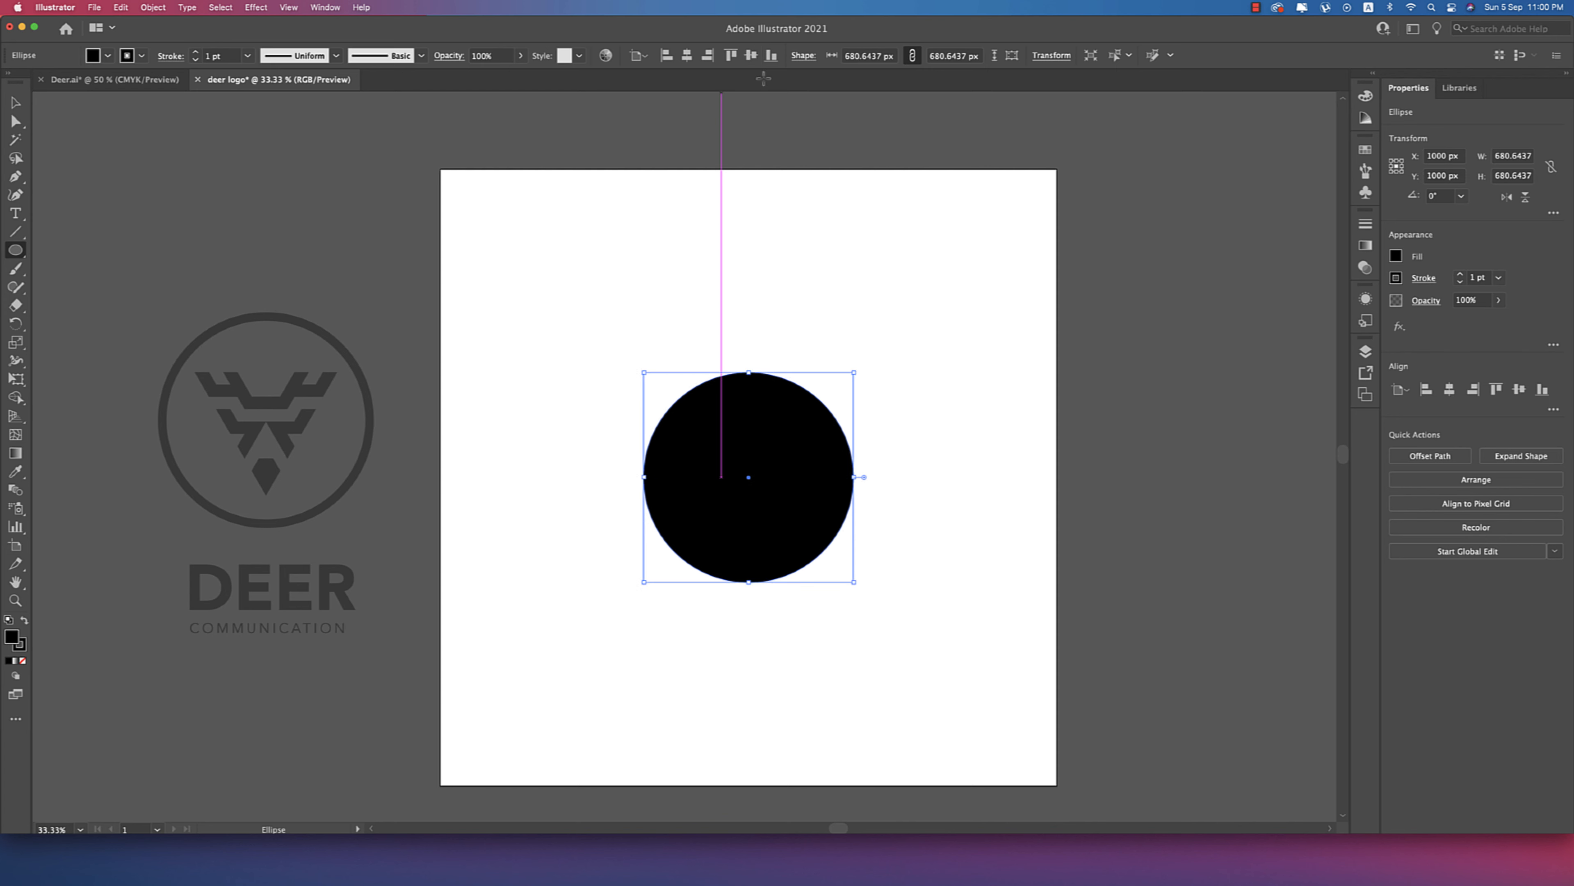
- Remove the circle's fill, keeping its black stroke around the deer head
click(16, 103)
click(110, 55)
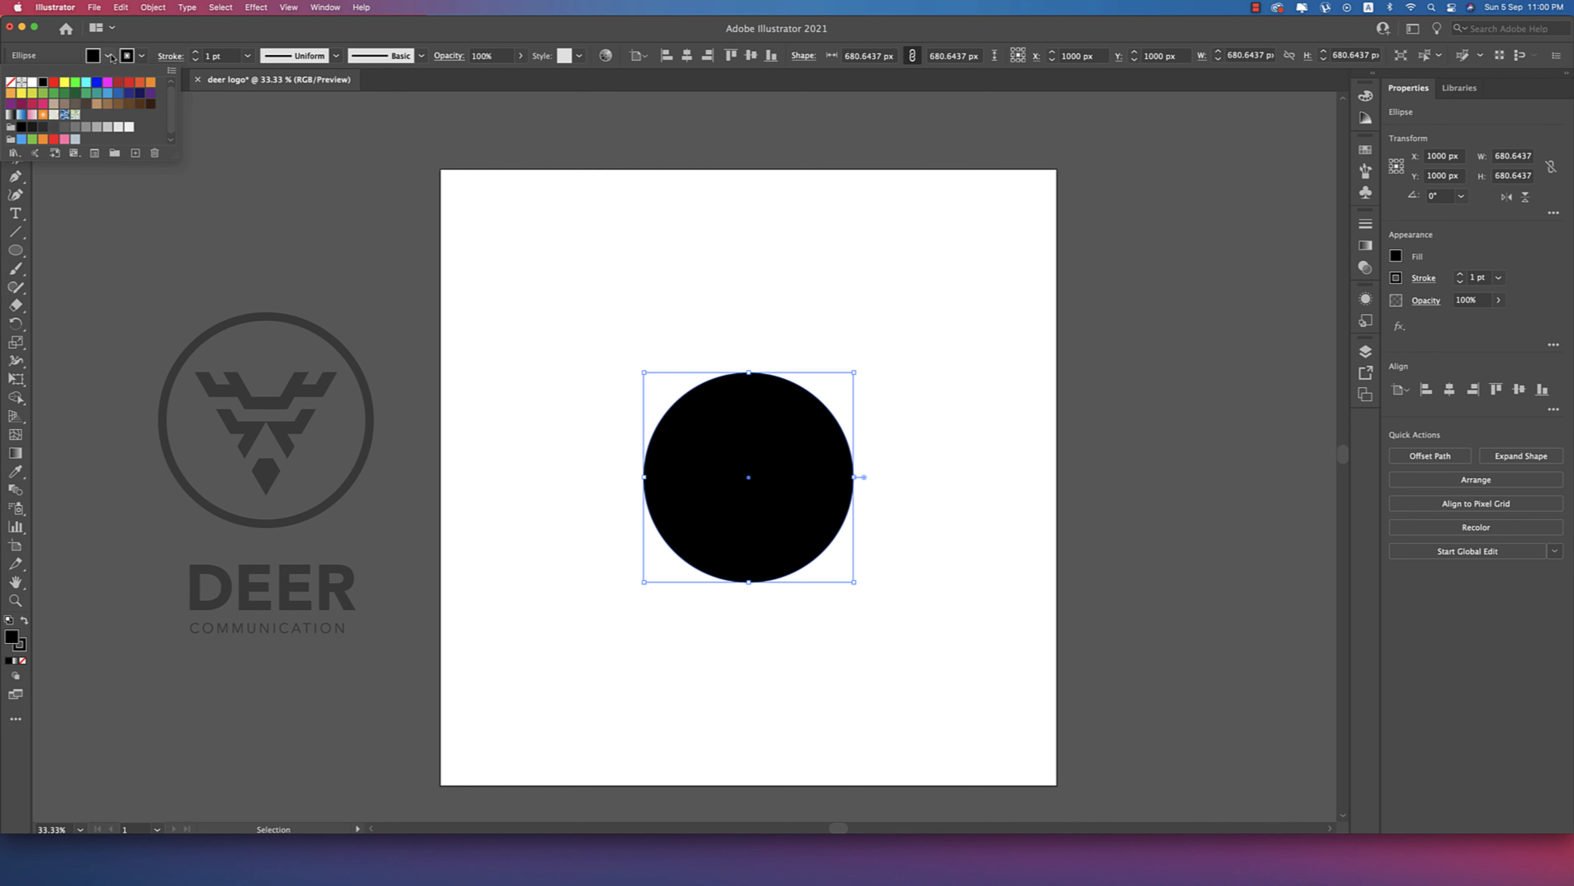
click(10, 81)
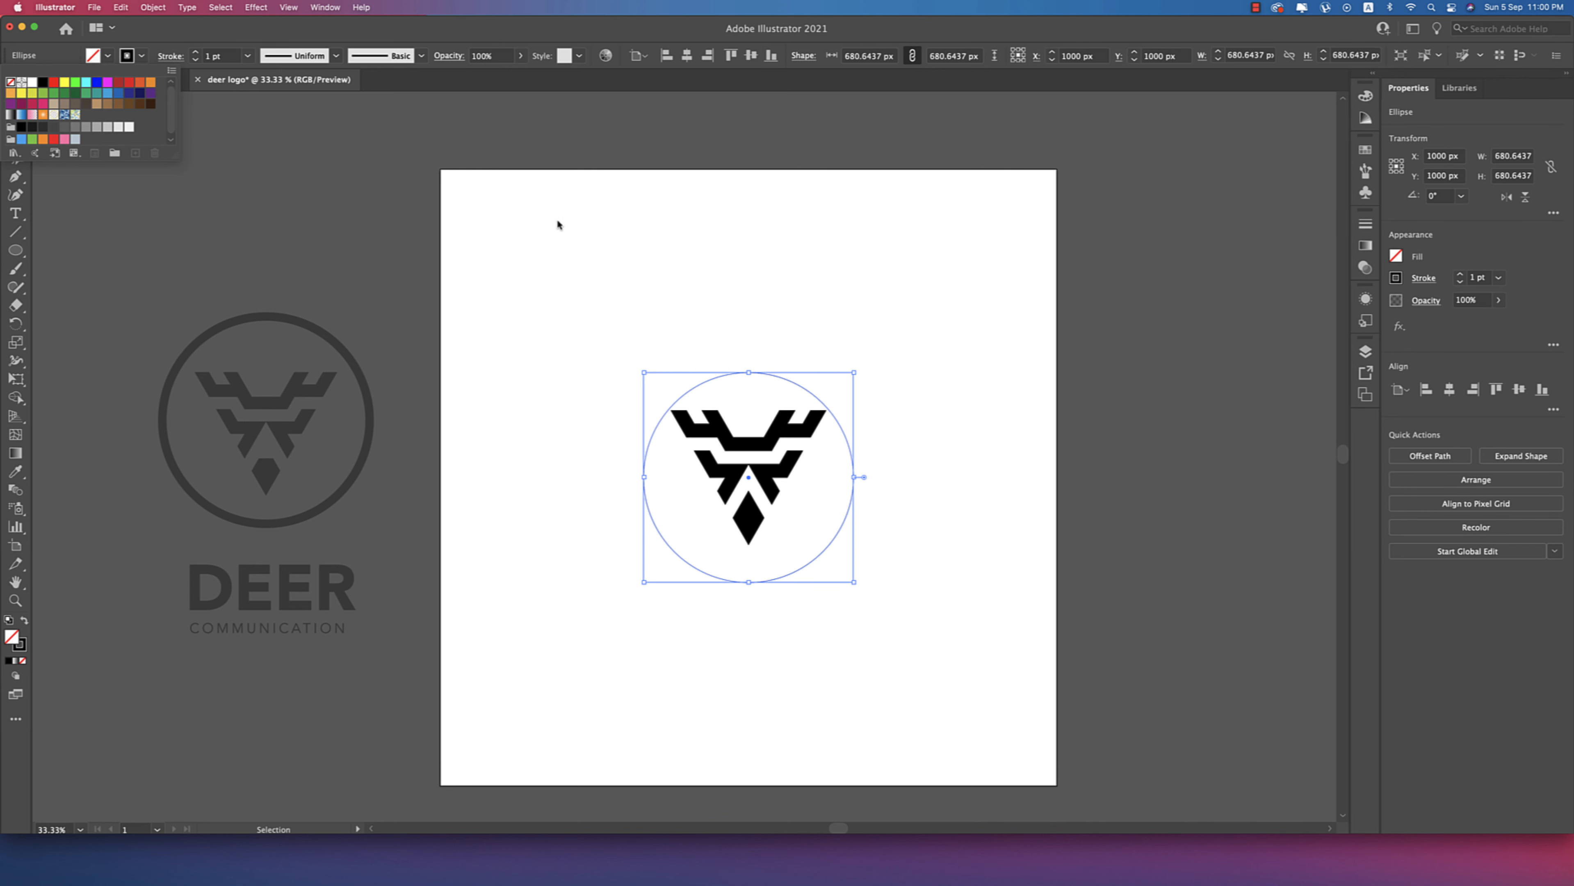
- Try stroke weights of 40 pt and 20 pt on the circle
click(248, 56)
click(248, 56)
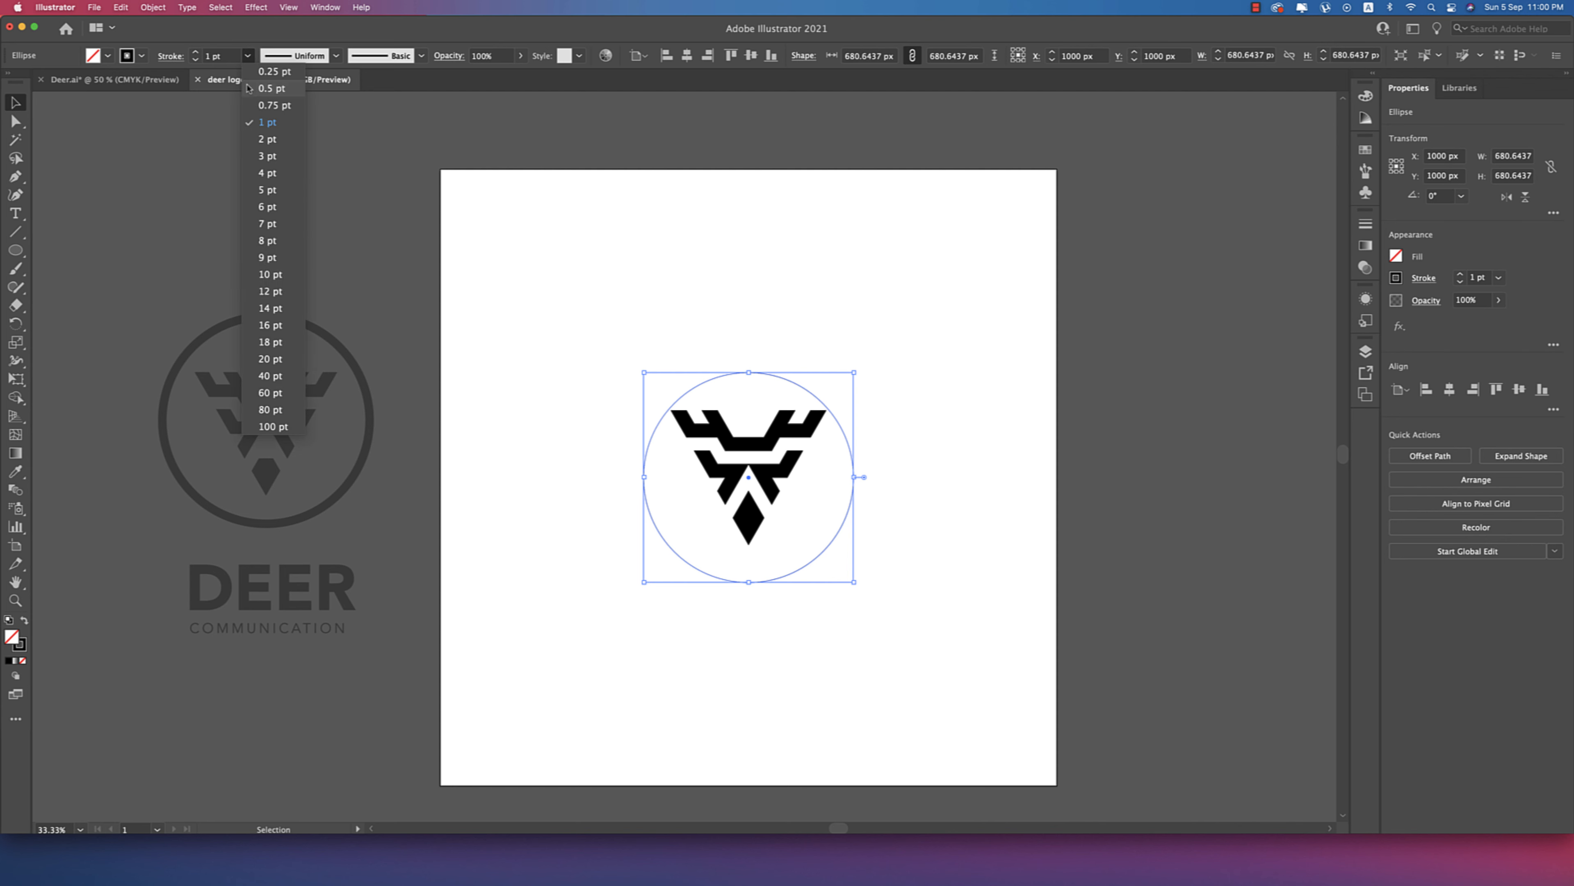
click(268, 376)
click(249, 55)
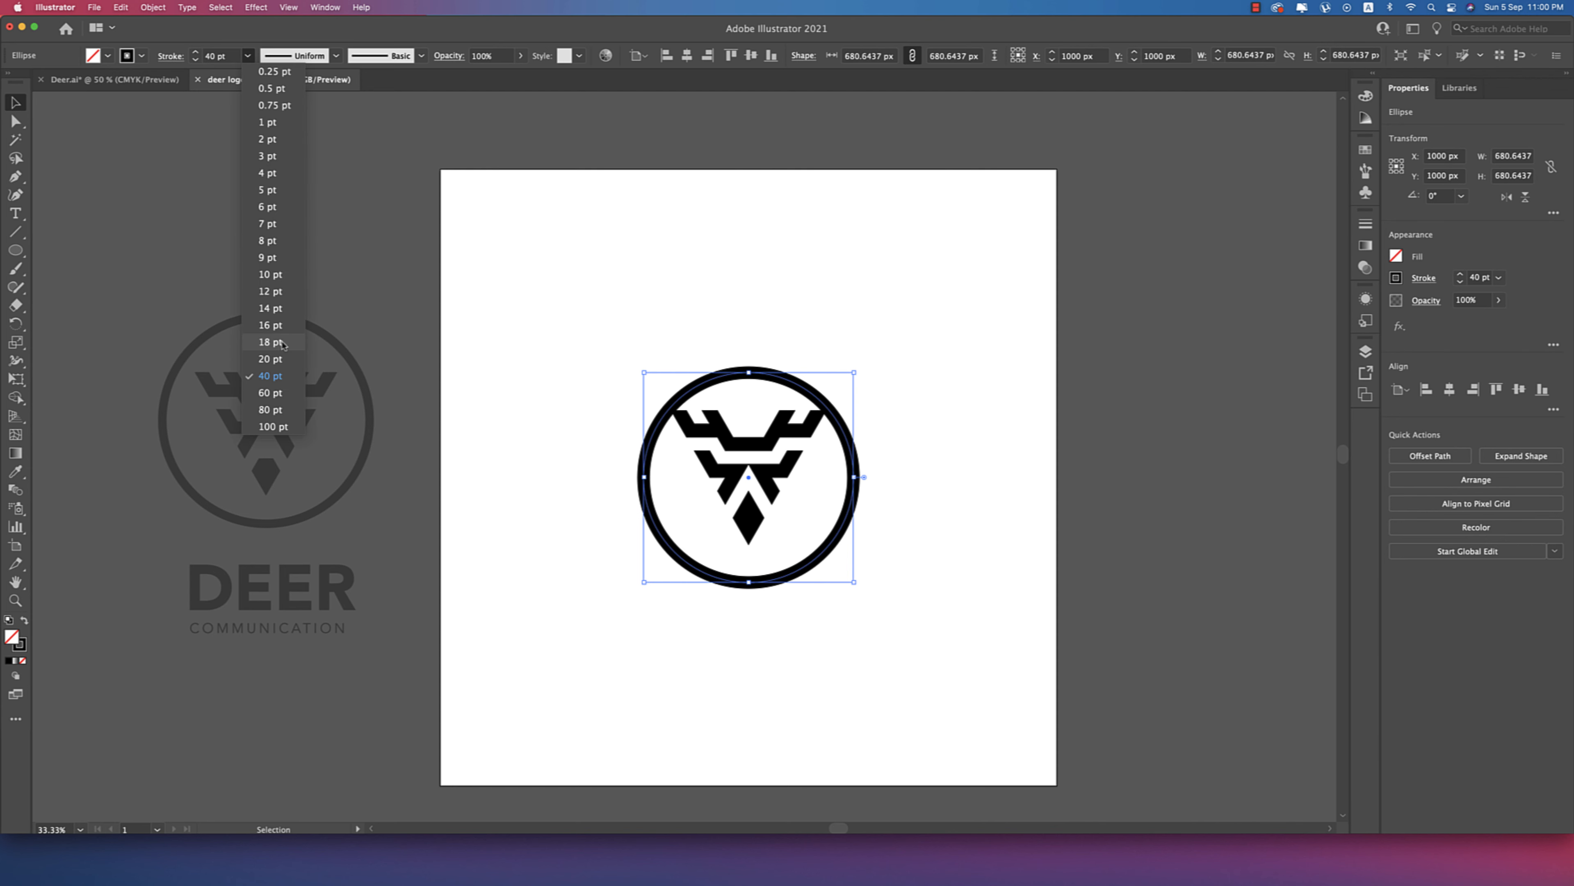
click(281, 358)
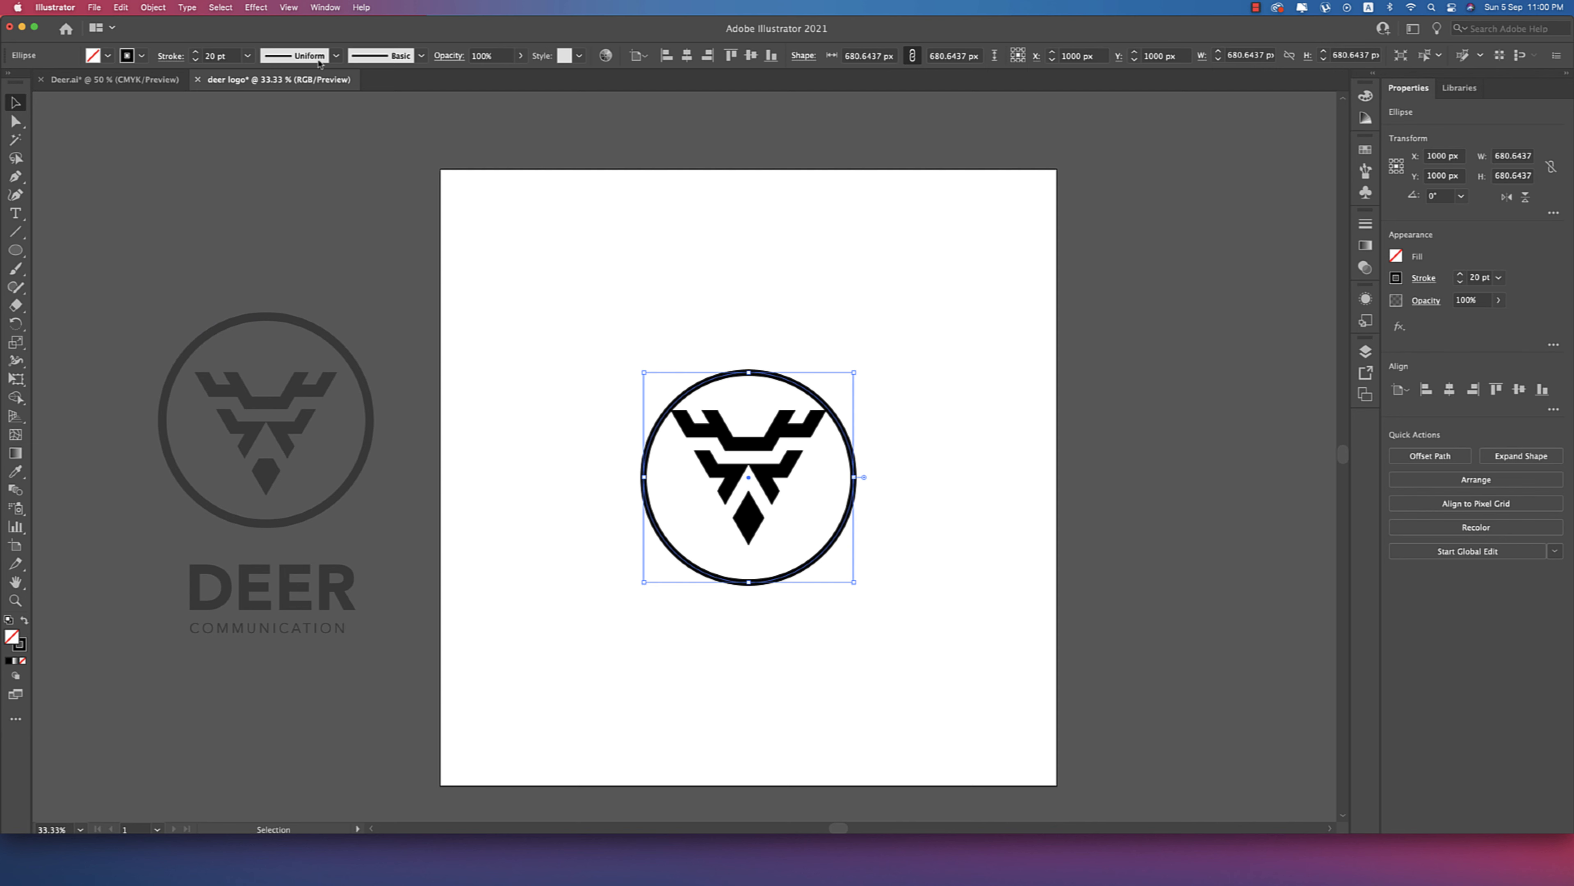
click(248, 56)
click(269, 377)
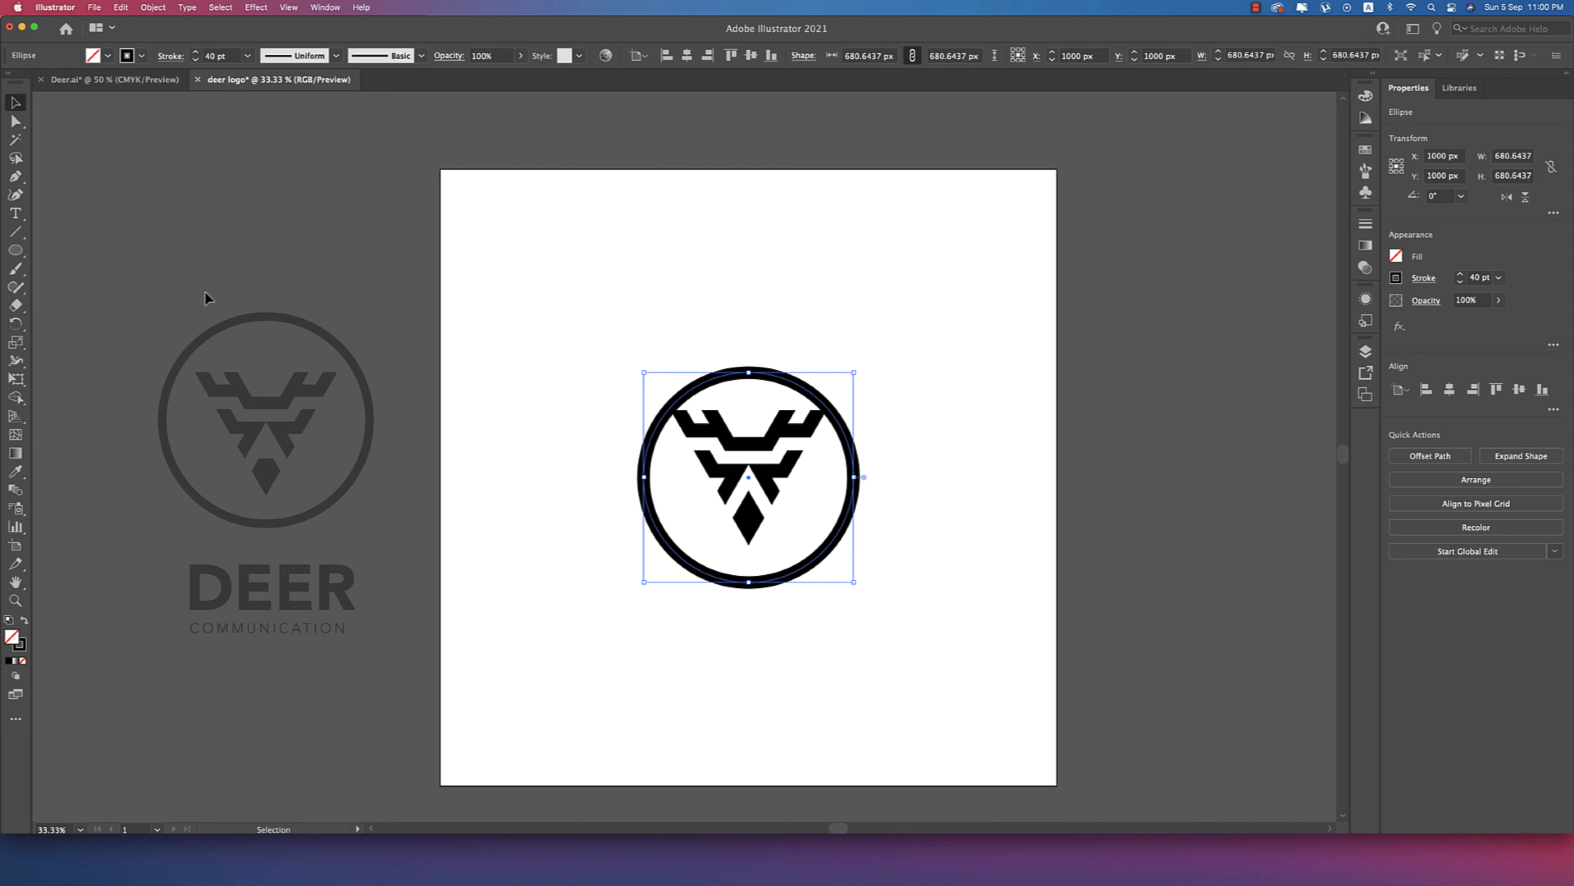
- Set the circle's stroke weight to 35 pt
click(230, 58)
text(35)
key(Return)
click(14, 103)
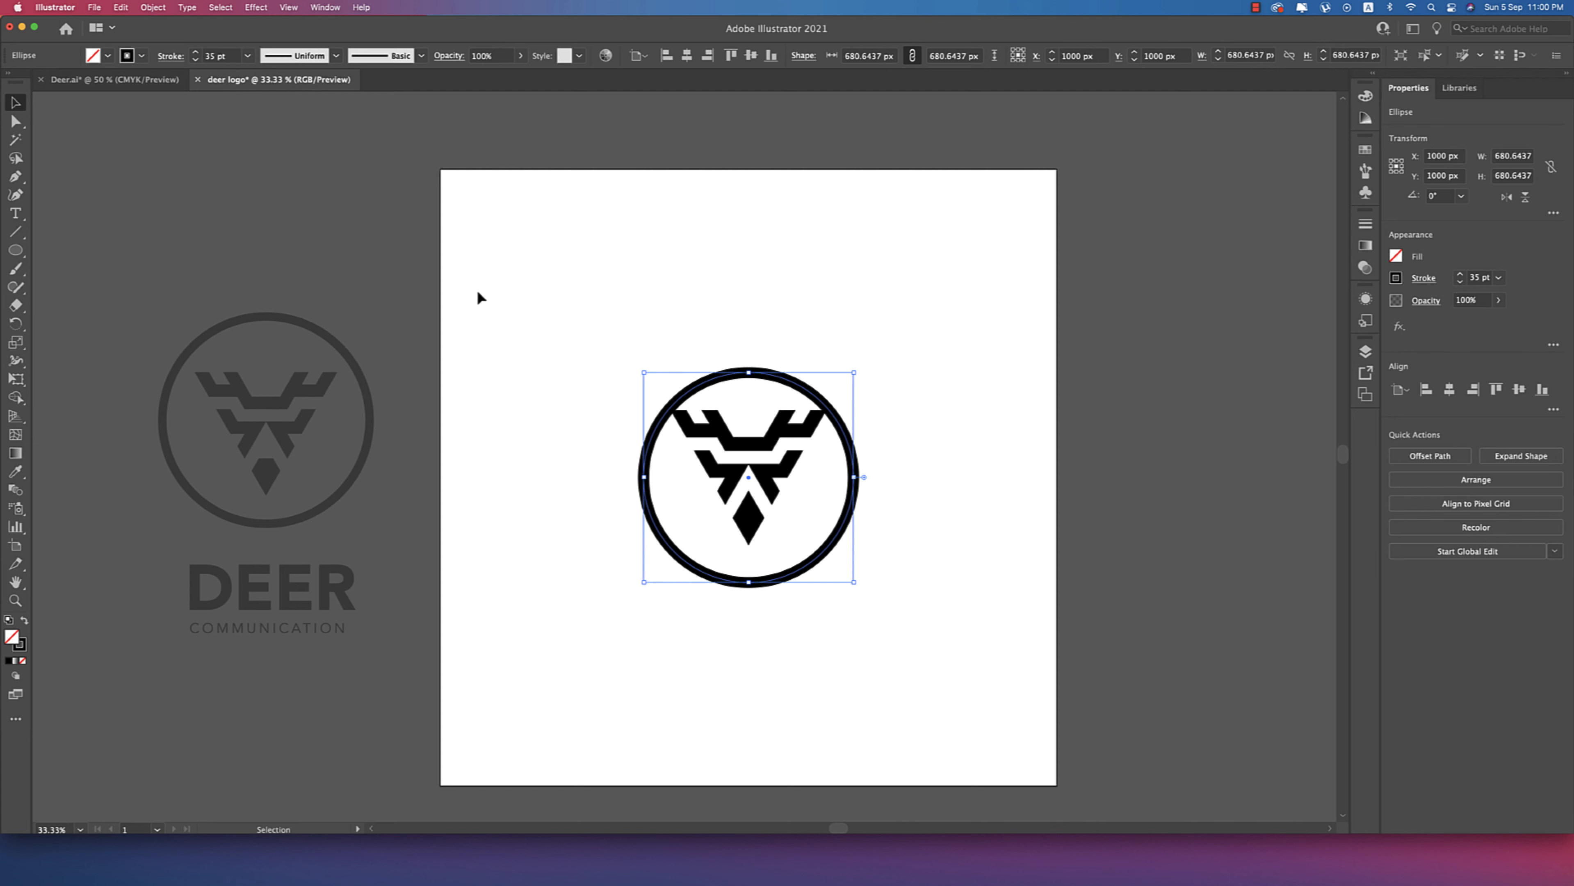
- Move the circle slightly upward to balance the space around the deer head
click(475, 289)
drag(814, 566, 813, 547)
drag(916, 474, 802, 535)
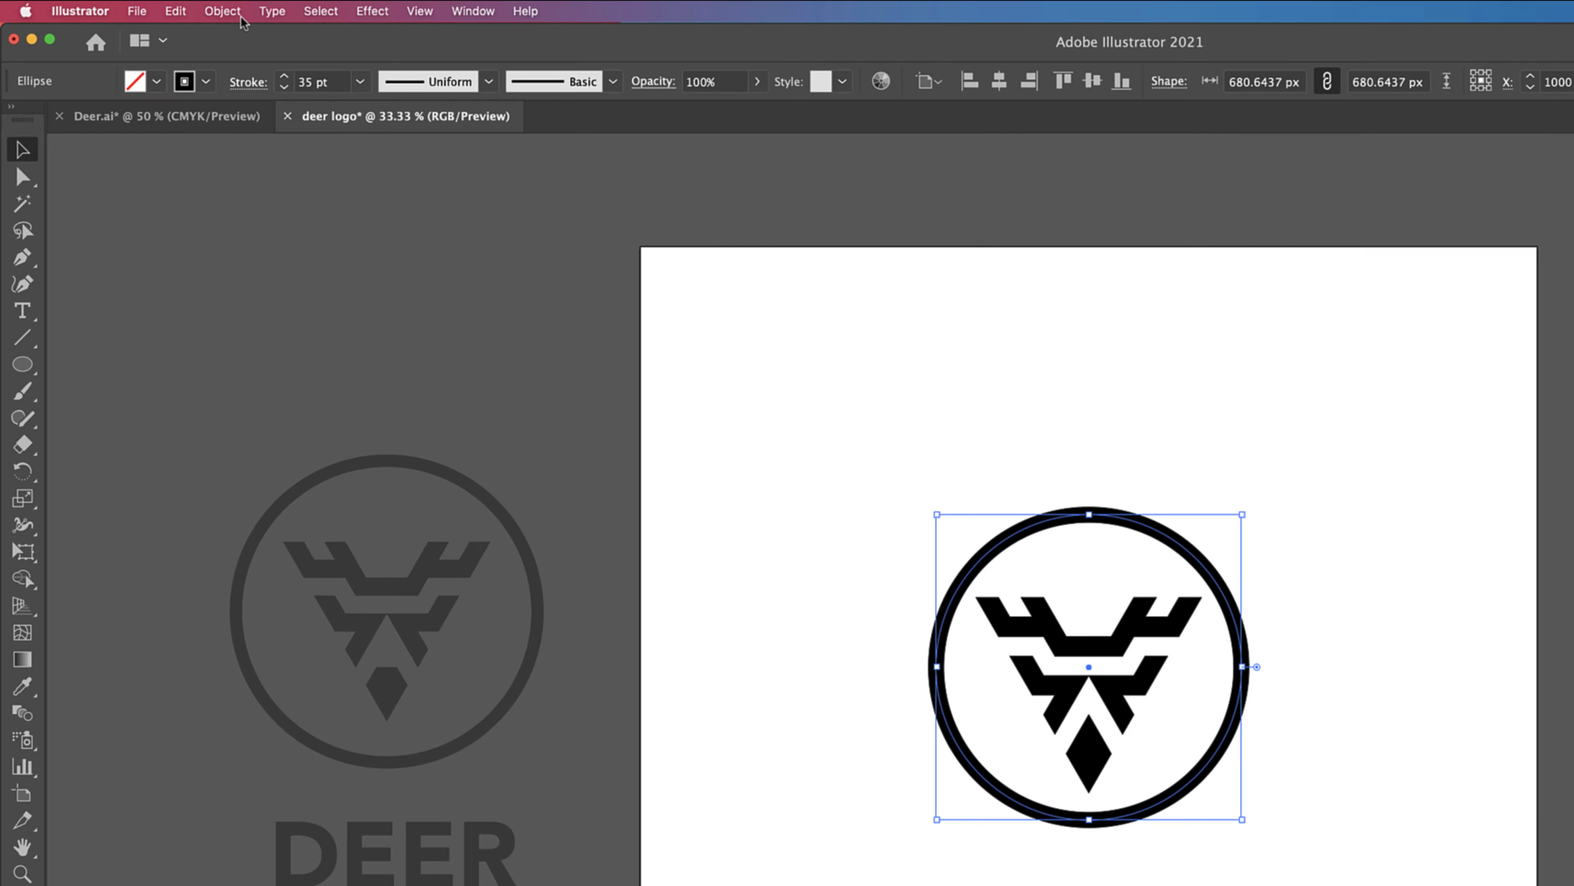
- Expand the circle's fill and stroke into a solid ring shape and clear the selection
click(156, 8)
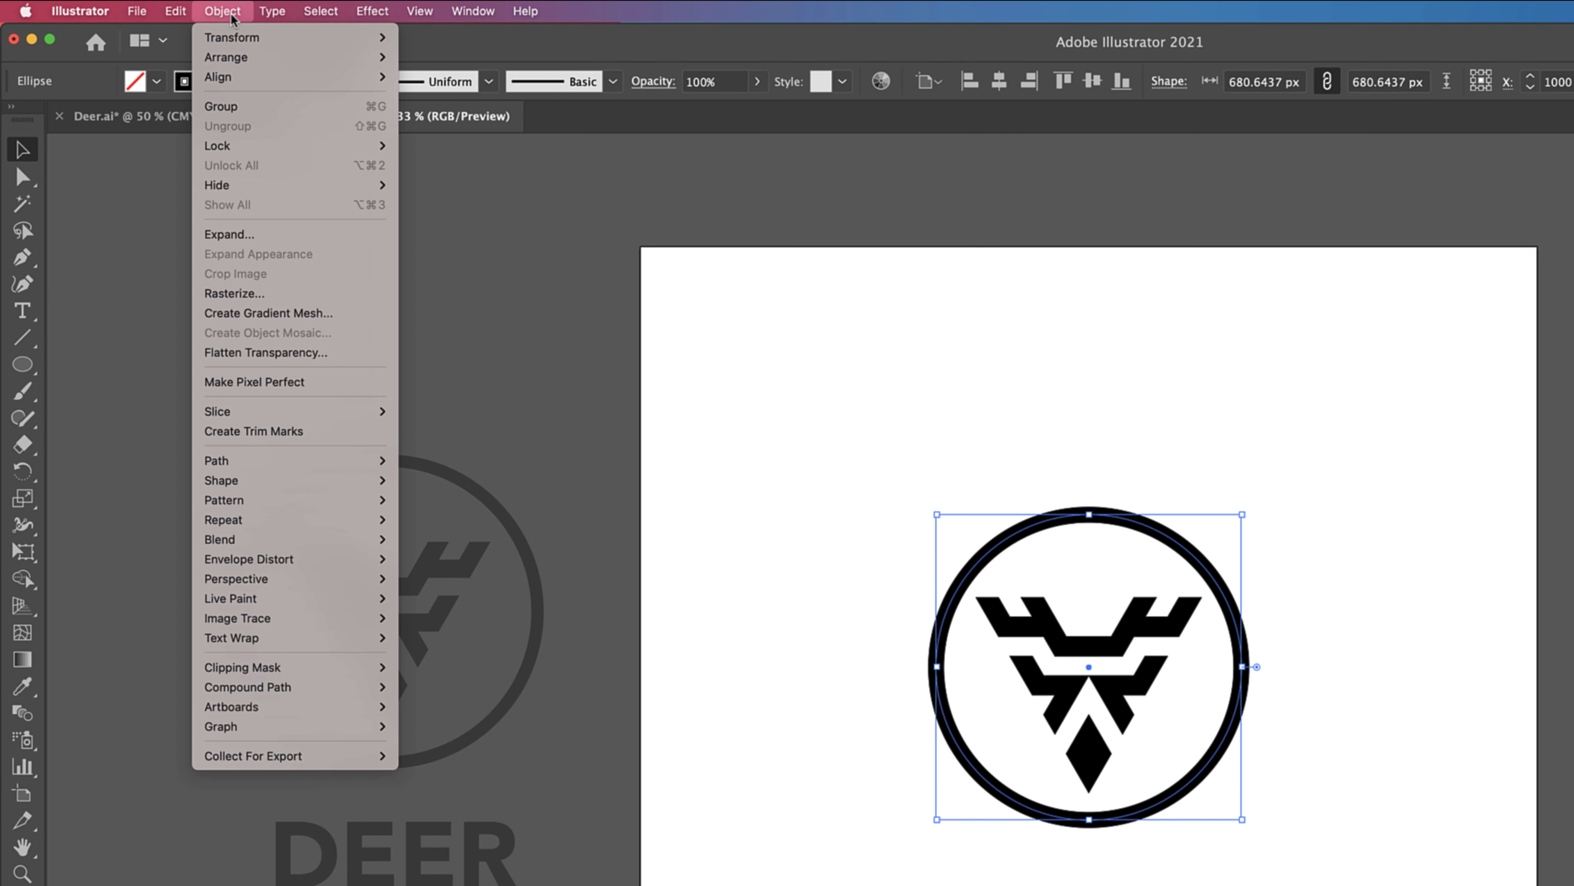
click(263, 236)
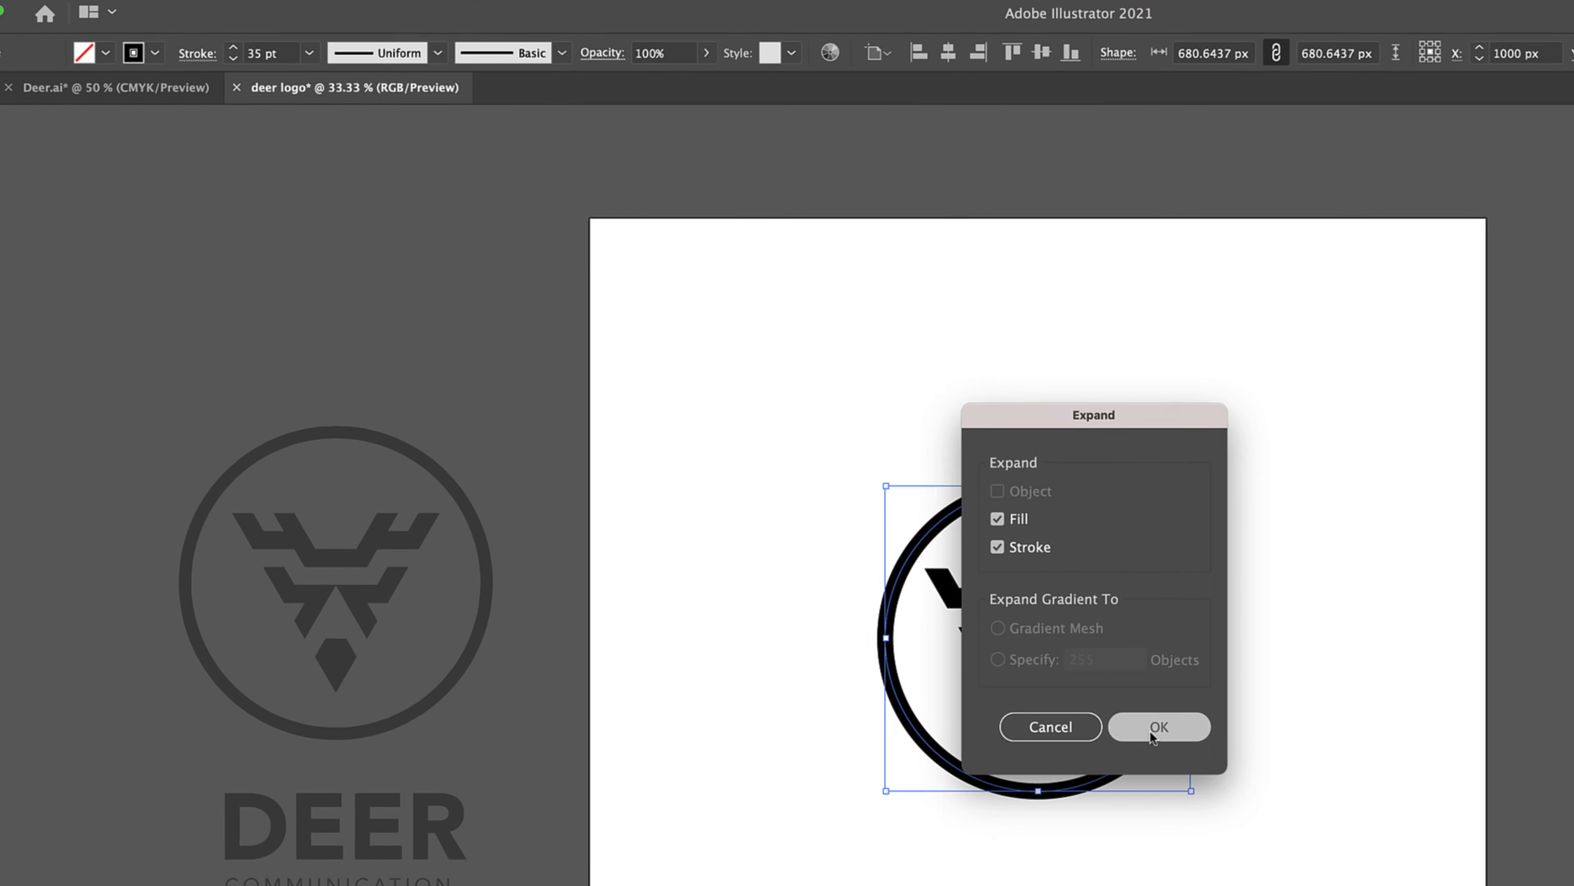
click(1210, 754)
click(948, 555)
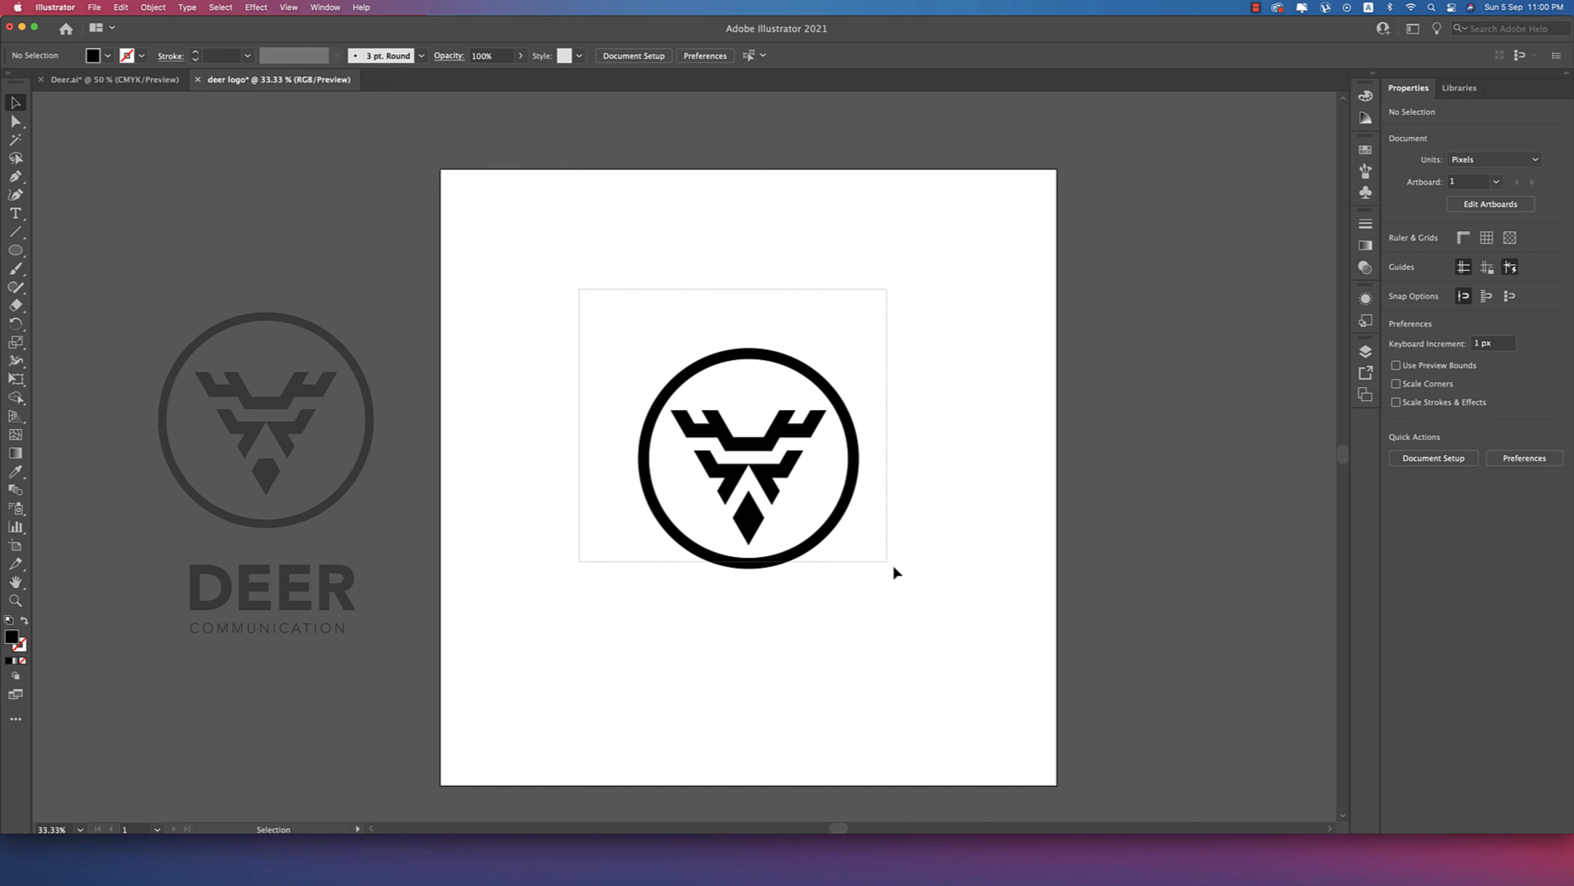
- Group the ring and deer head shapes, and merge the split pieces of the left antler with the Shape Builder tool
key(super+a)
key(super+g)
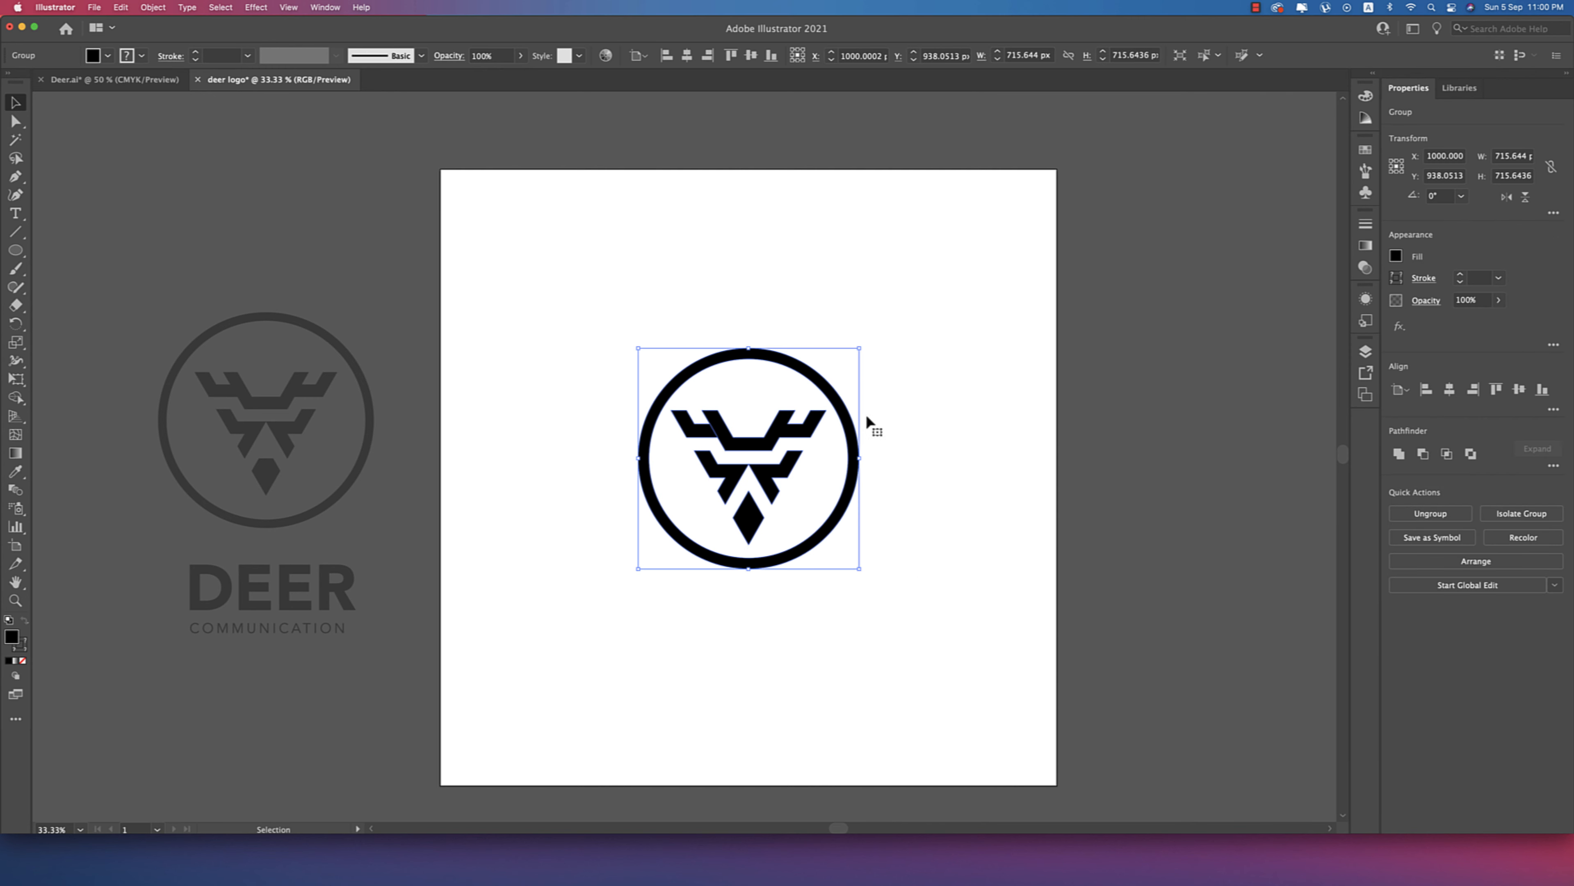
scroll(719, 440, up, 4)
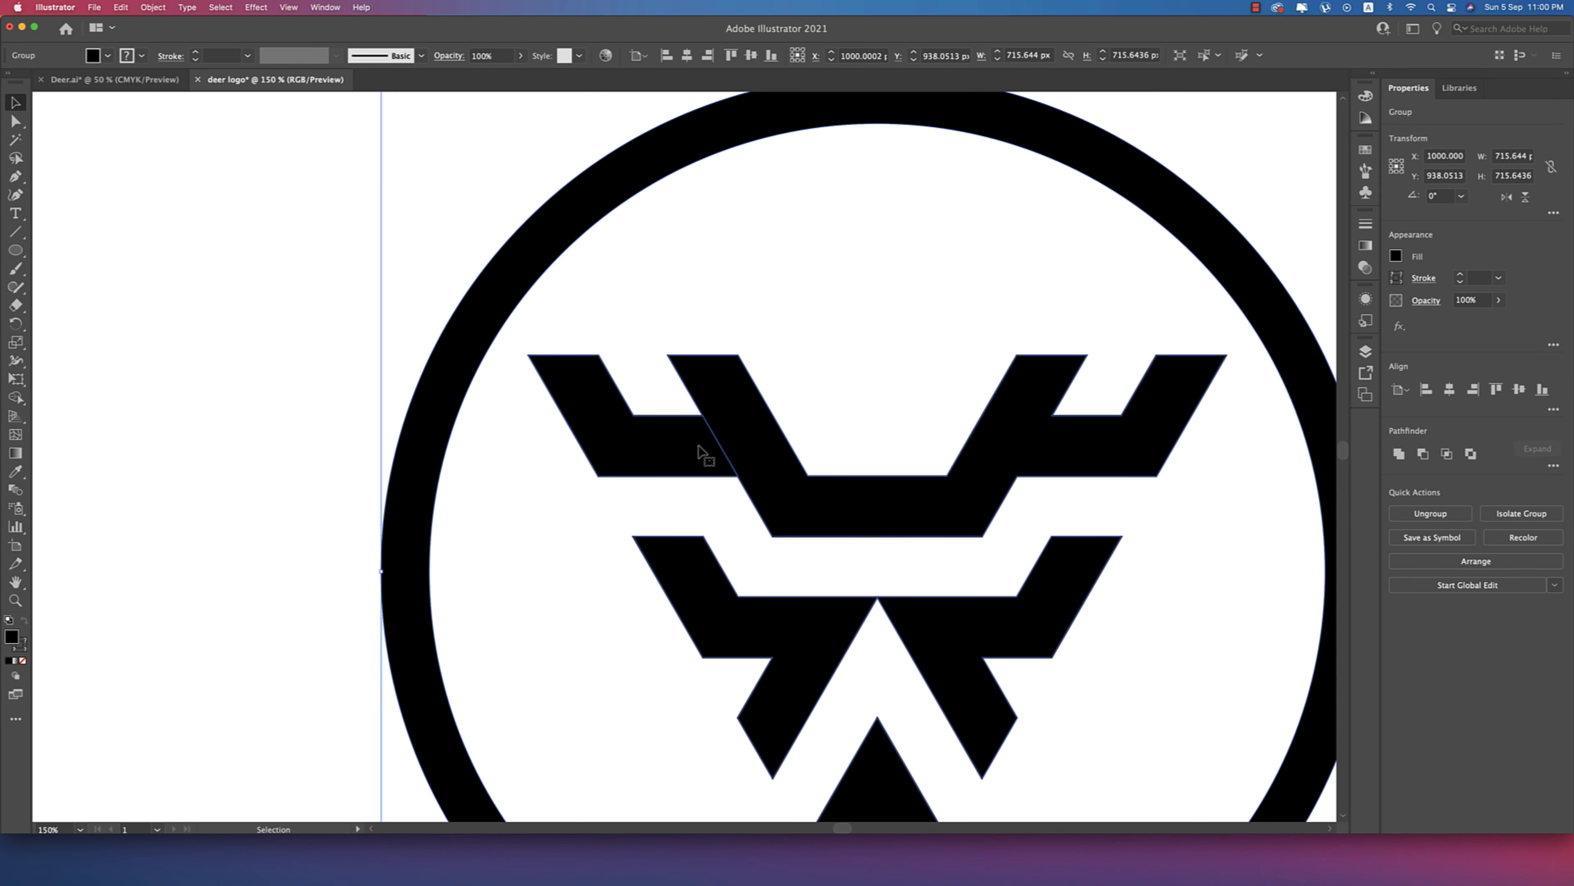
scroll(715, 444, down, 2)
key(super+a)
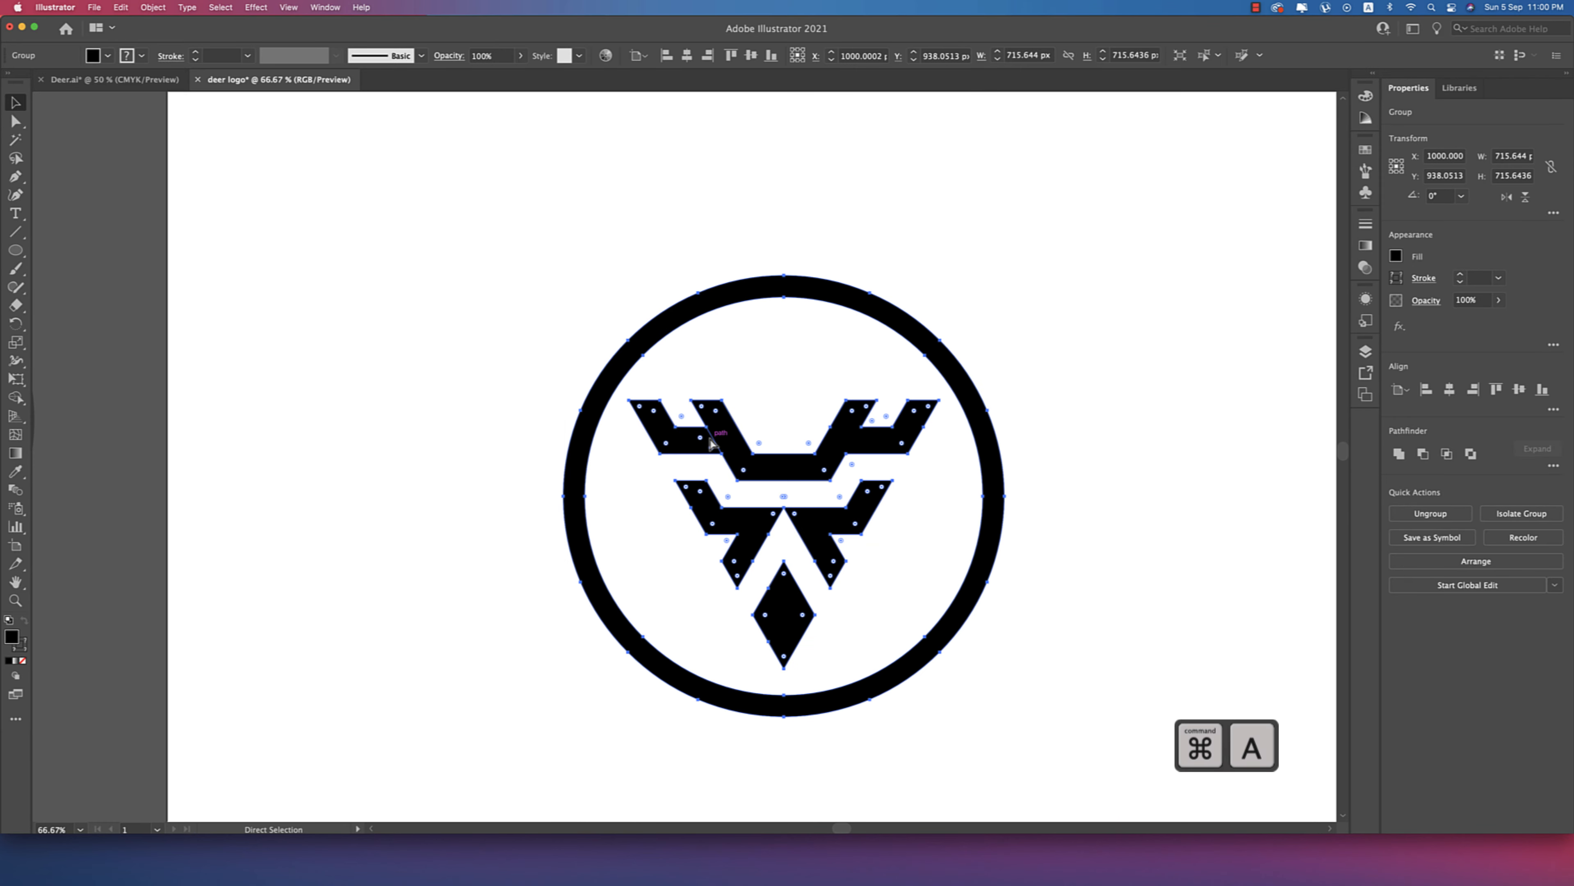
key(shift+m)
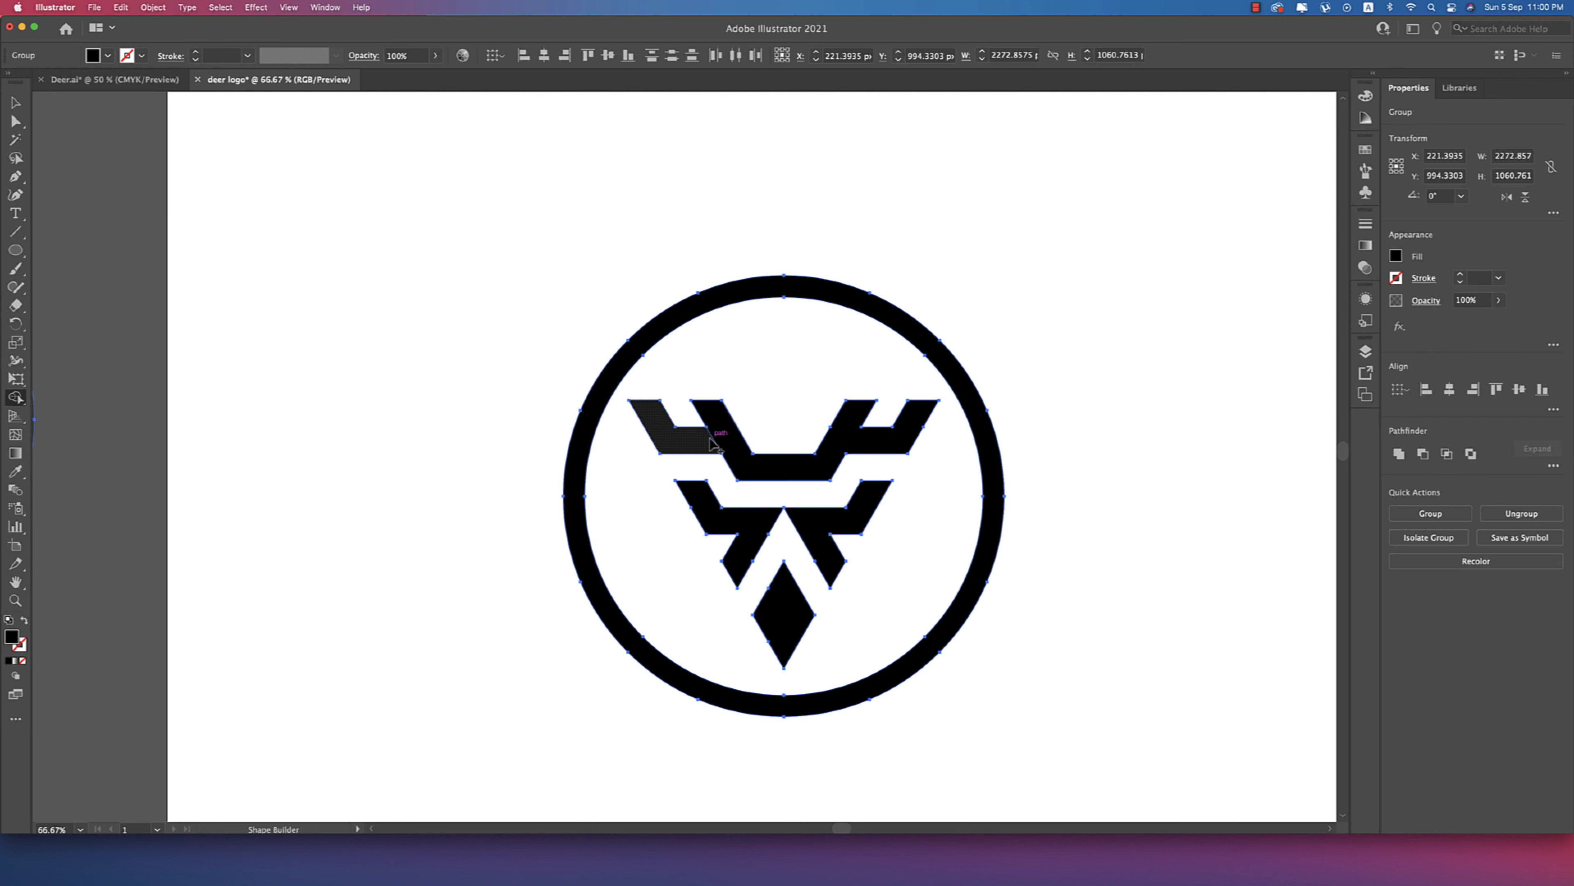
drag(711, 442, 722, 446)
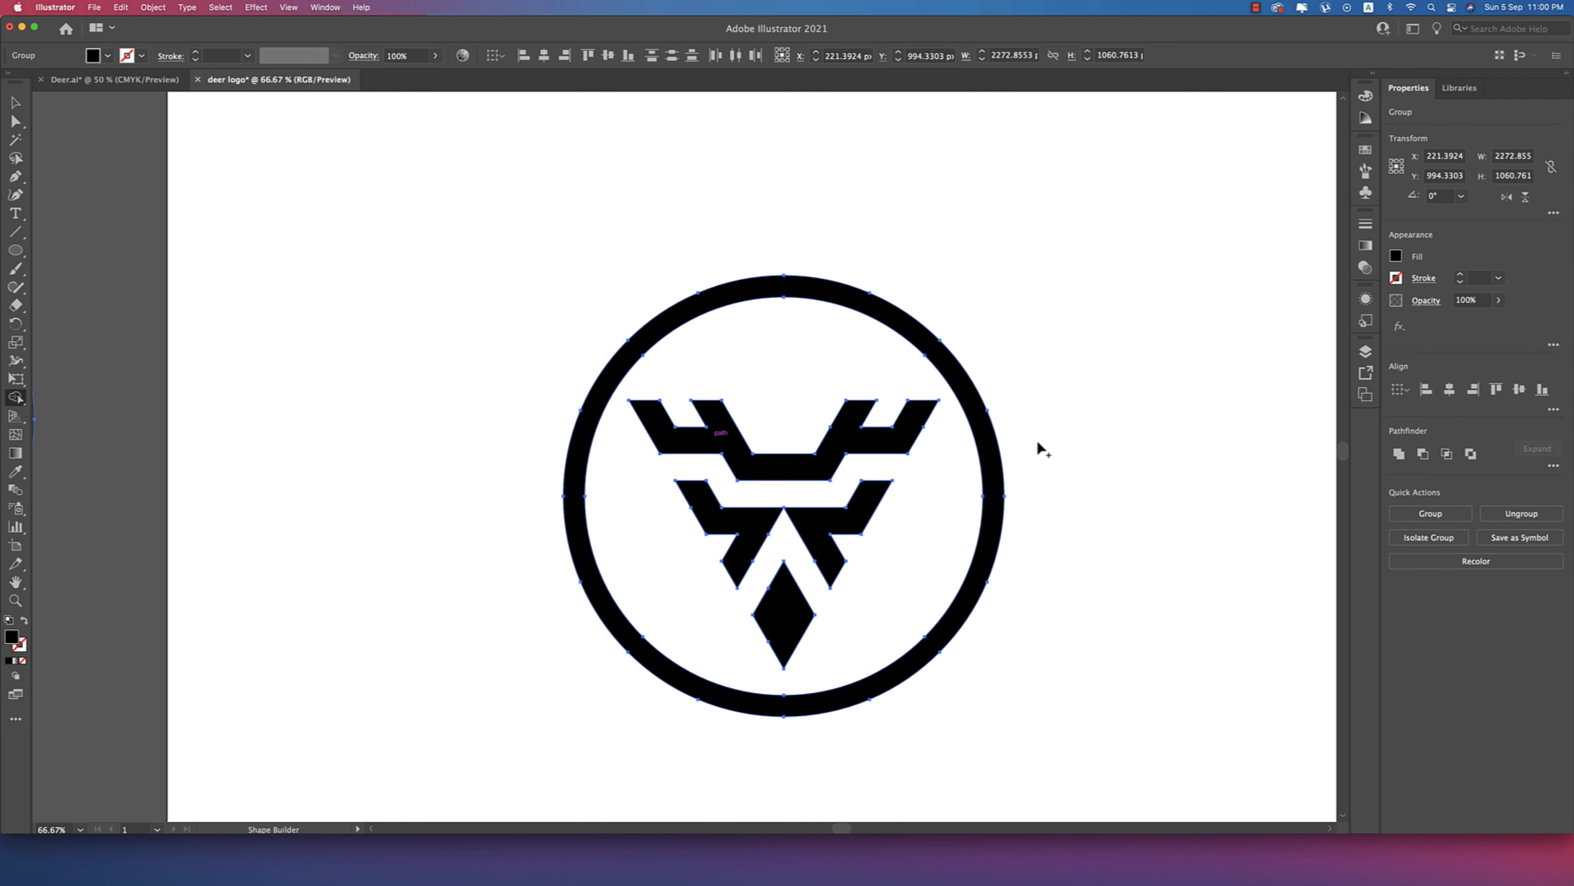
key(v)
click(1049, 442)
key(super+minus)
key(super+minus)
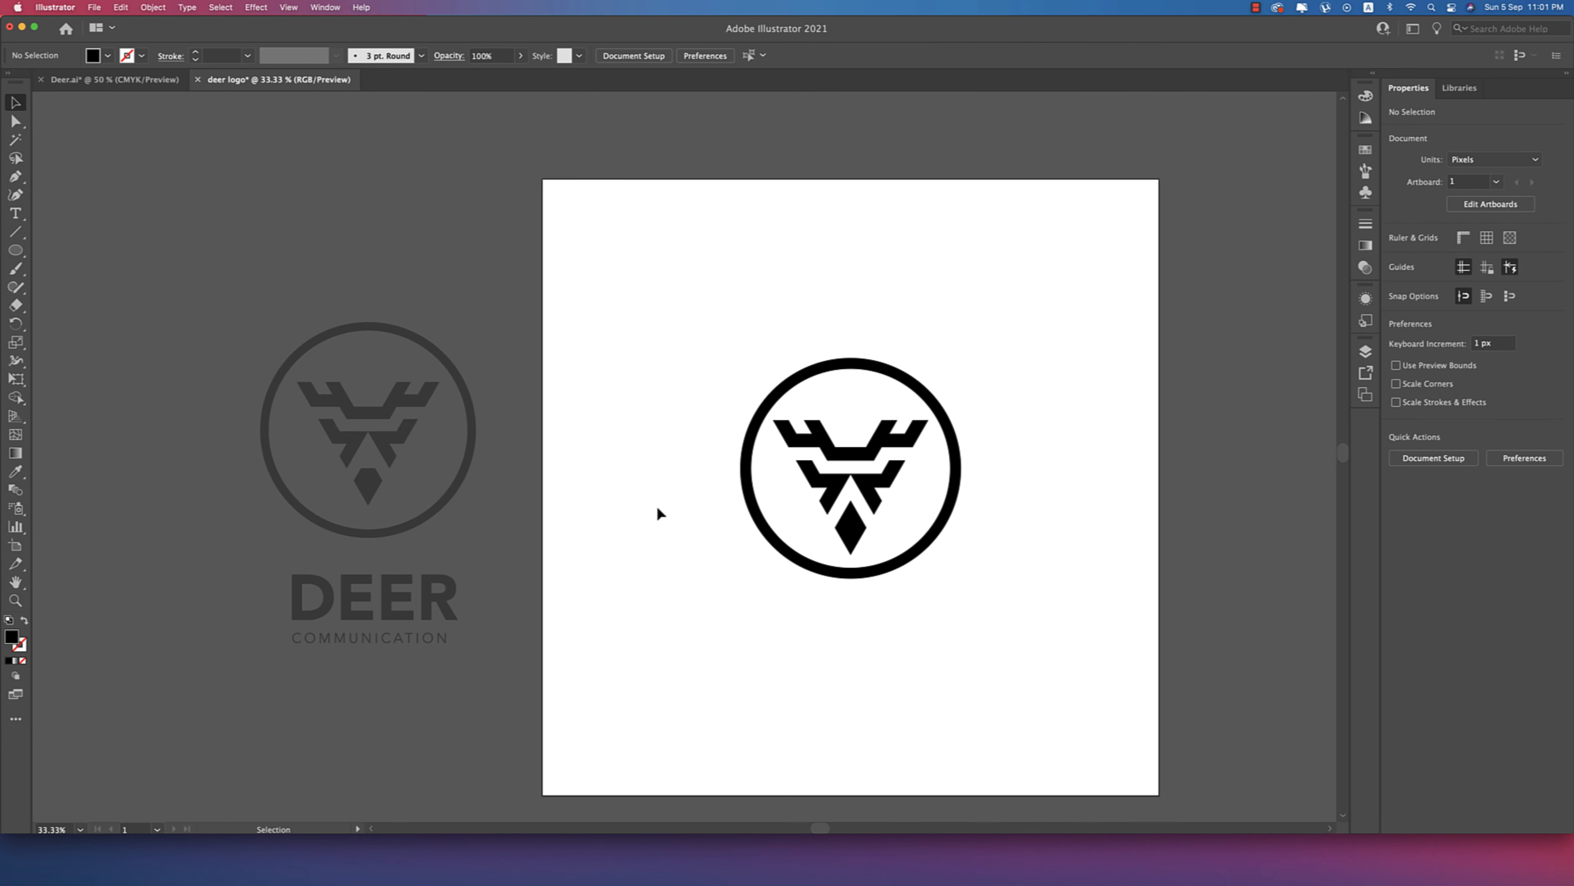
- Ungroup the reference logo beside the artboard
click(438, 609)
right_click(438, 607)
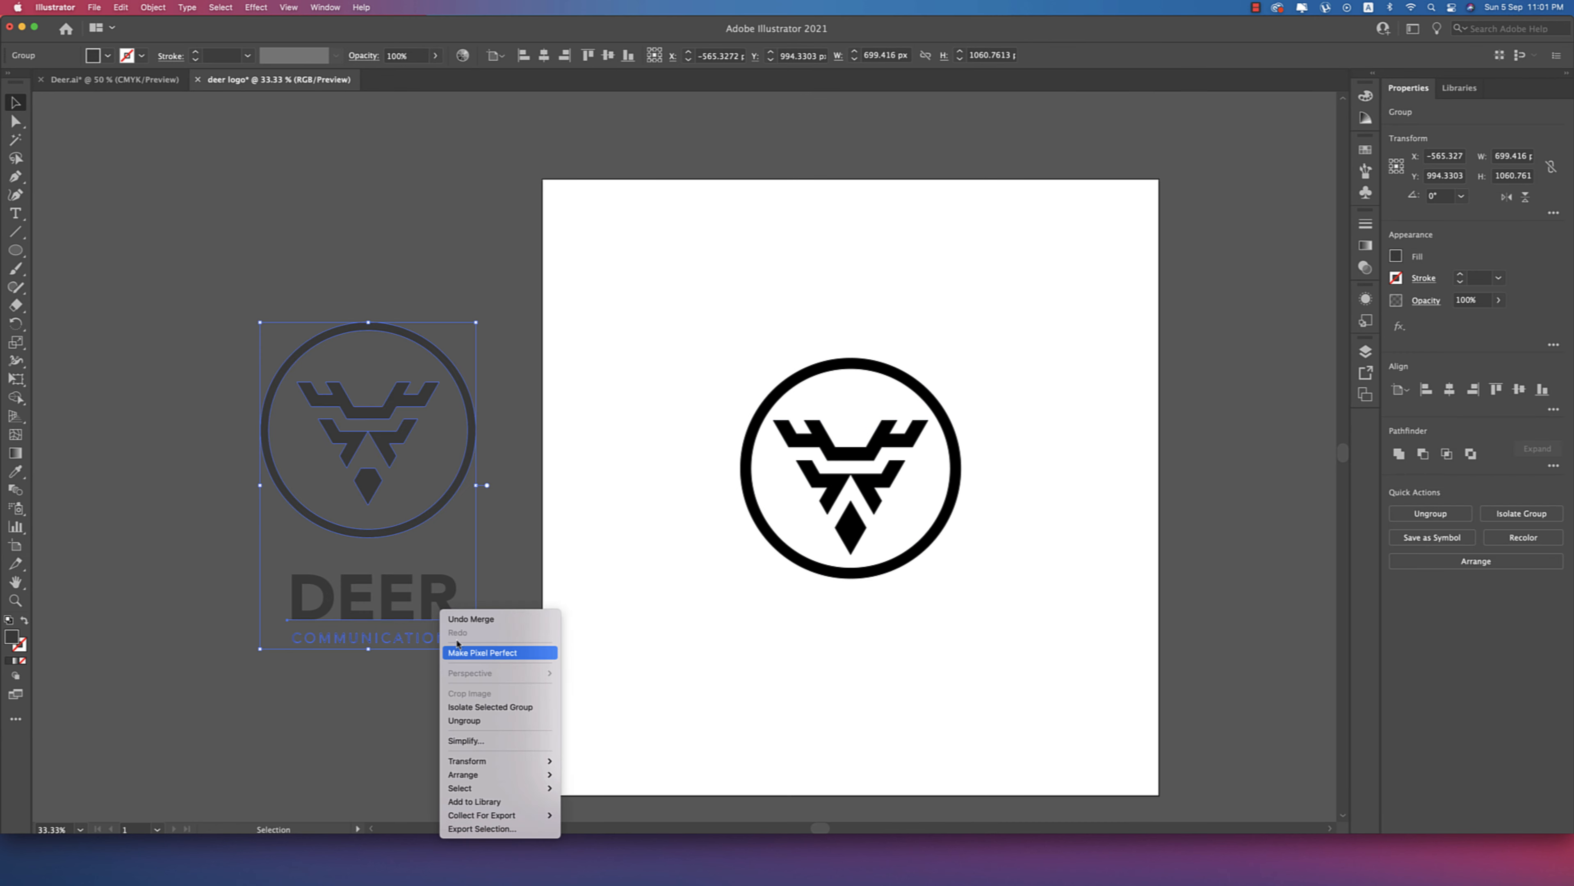
click(469, 720)
click(569, 671)
- Try to move only the DEER text from the reference onto the artboard
drag(438, 611, 917, 652)
key(super+z)
key(super+z)
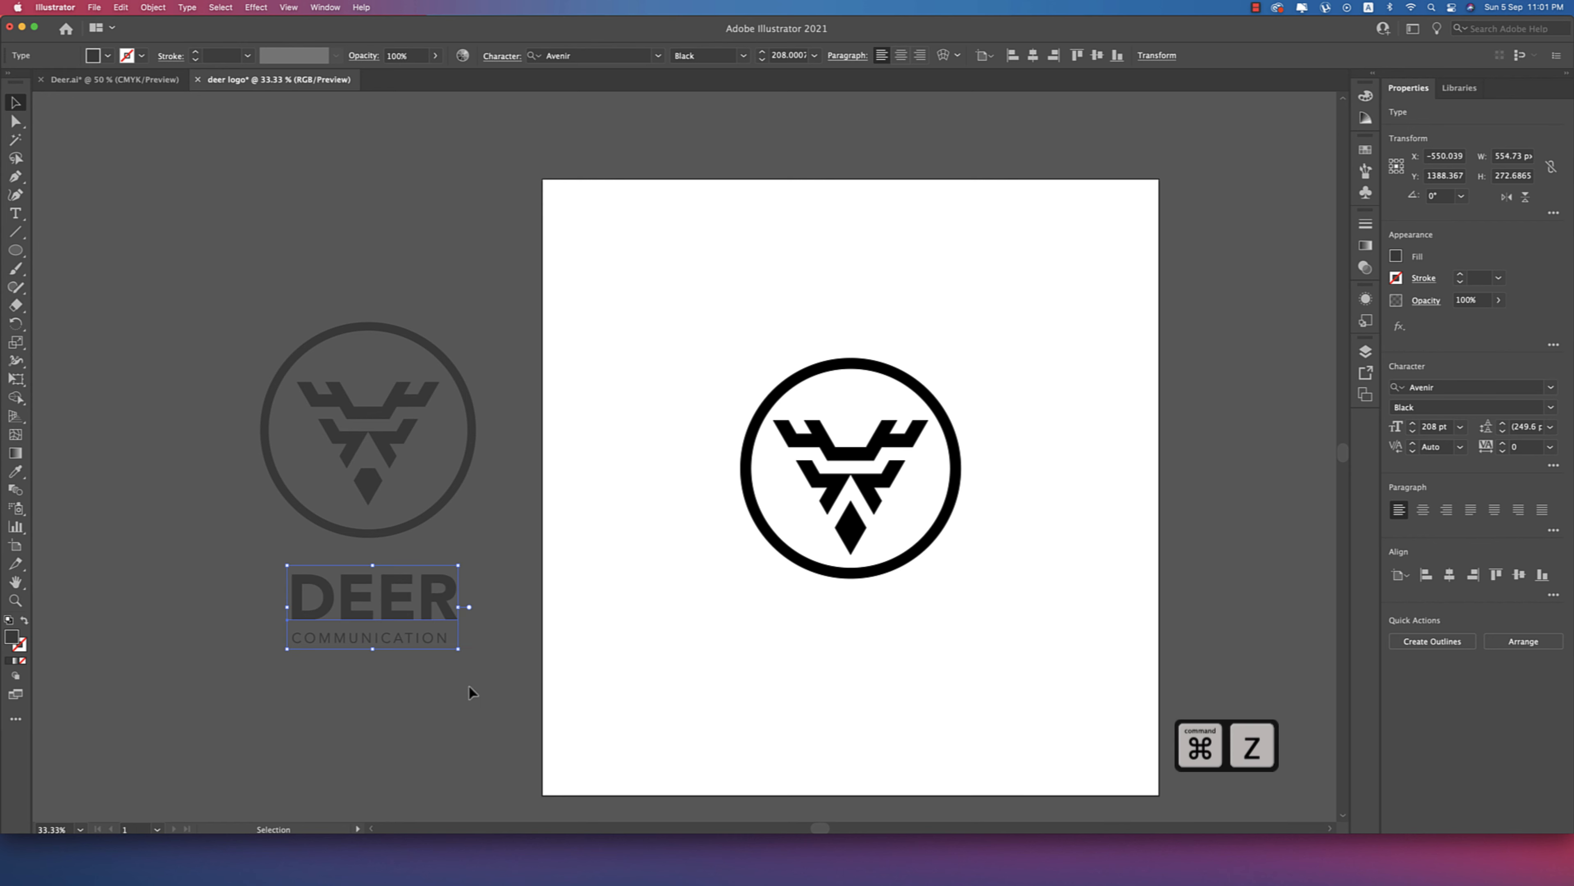
- Copy the DEER and COMMUNICATION text from the reference to below the new ring badge and centre it horizontally with the badge
drag(468, 685, 246, 555)
drag(377, 600, 855, 638)
shift+click(895, 570)
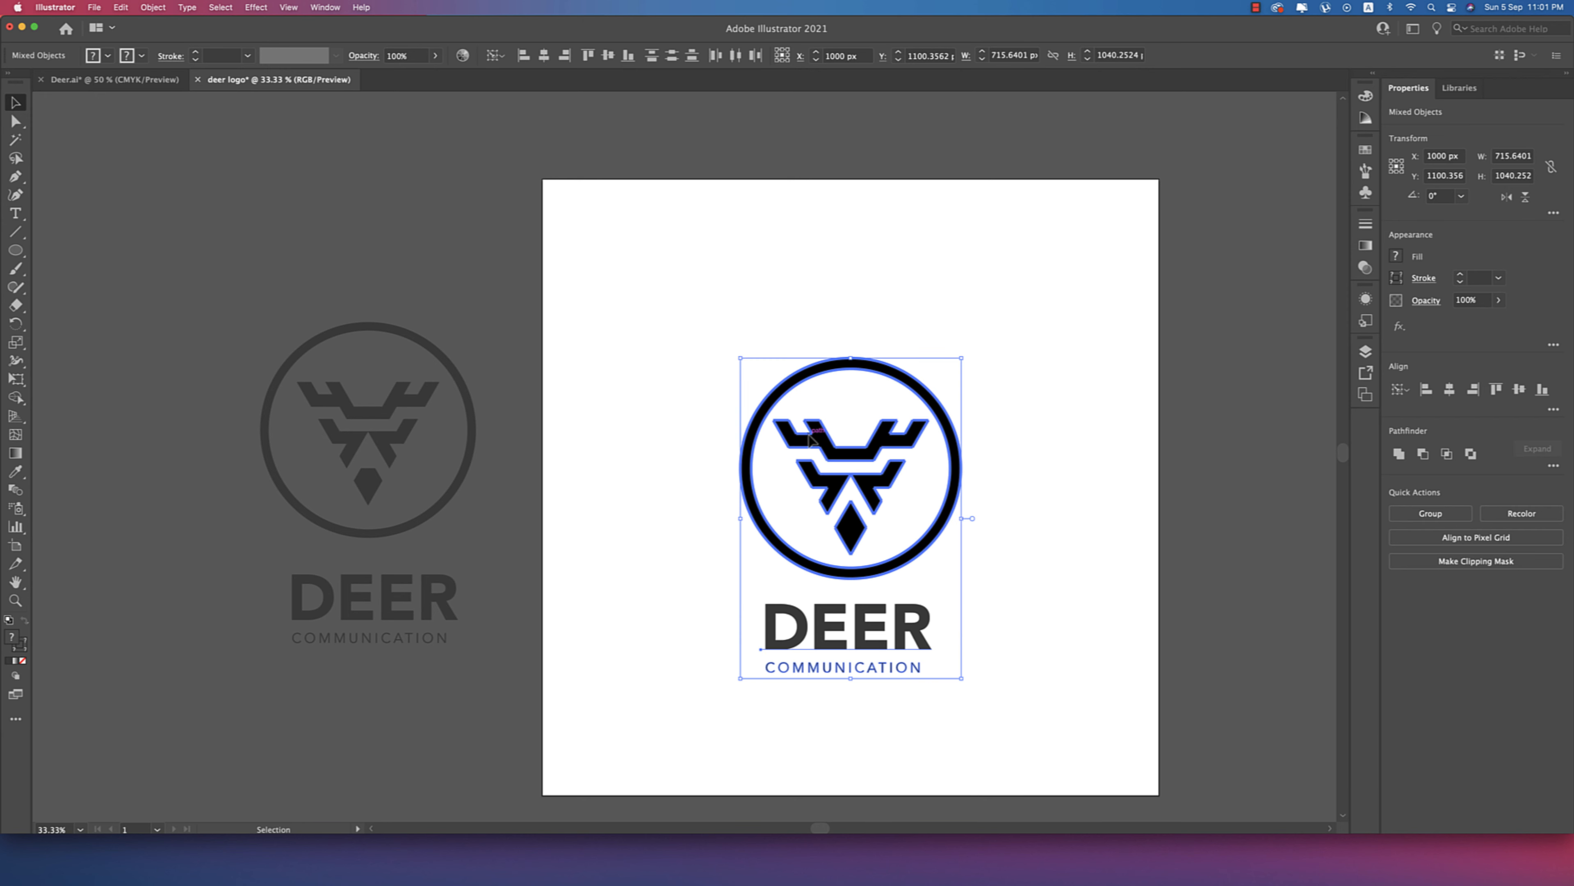
click(1047, 552)
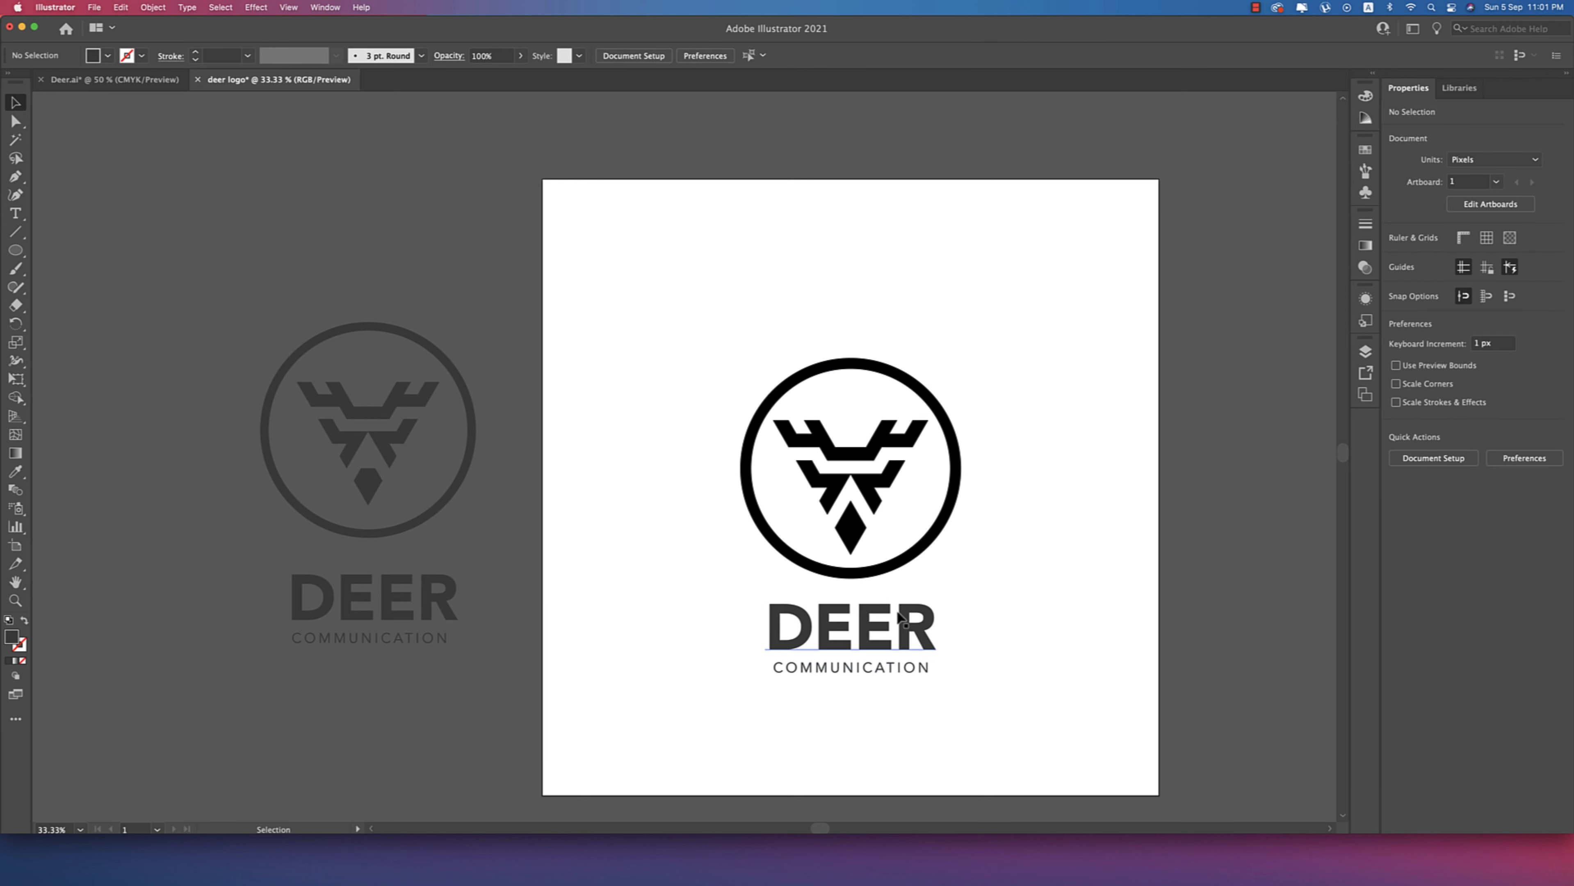
- Scale down the copied DEER COMMUNICATION text and the deer ring badge proportionally
click(896, 669)
mouse_move(930, 638)
mouse_down()
mouse_move(958, 644)
mouse_move(883, 642)
mouse_up()
drag(701, 342, 1000, 582)
drag(967, 469, 828, 469)
- Place the text to the right of the badge and scale the badge down to about 240 px wide
drag(833, 635, 917, 470)
click(761, 482)
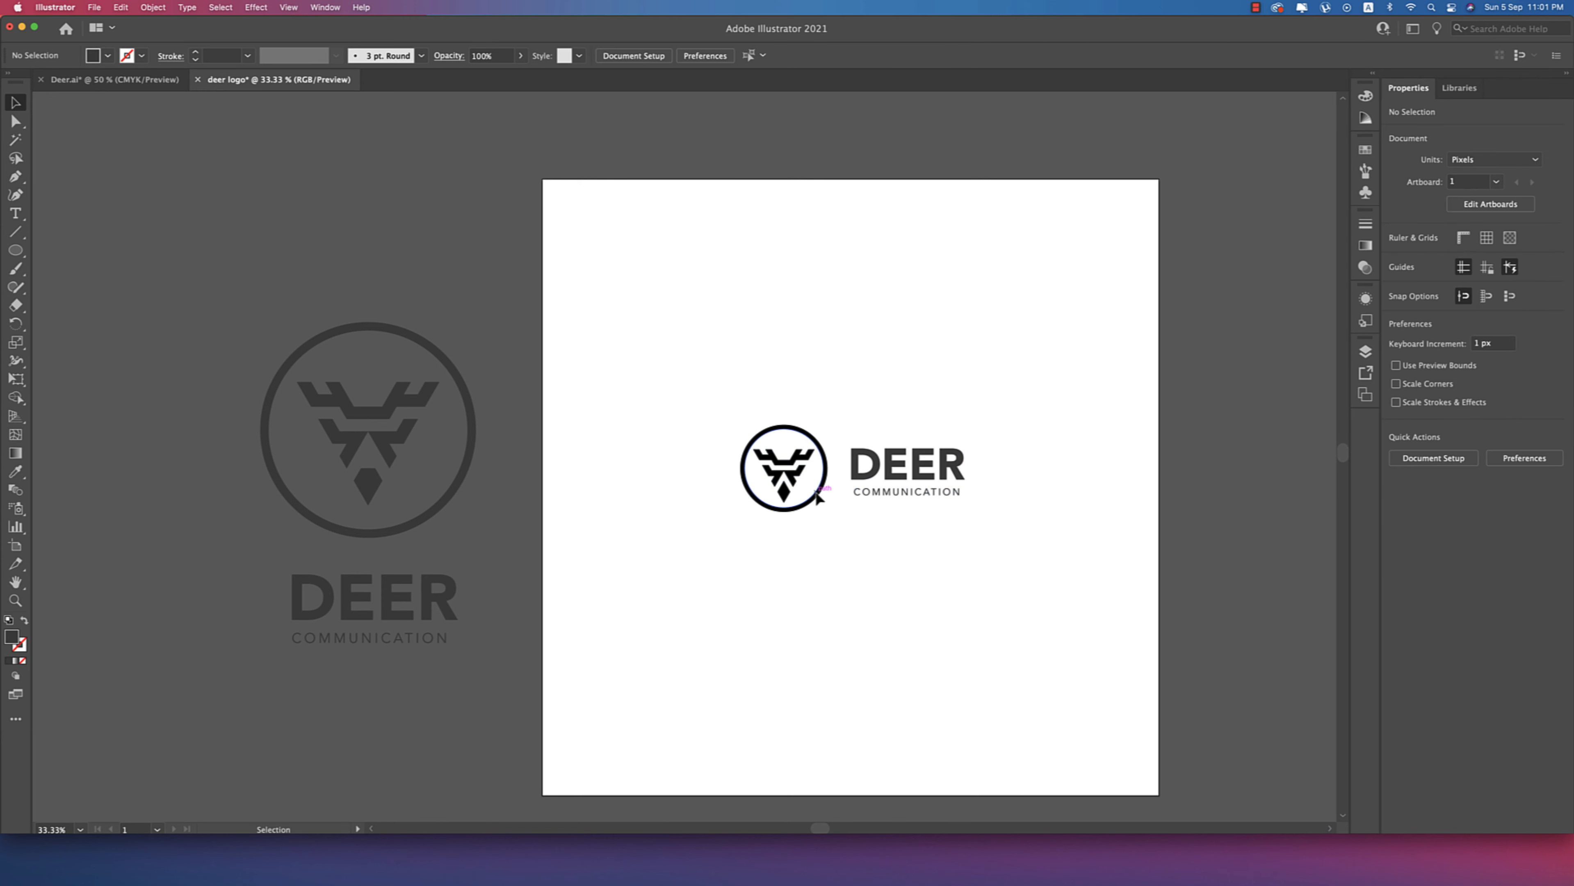
drag(741, 469, 753, 469)
- Try the Avenir Book weight on the DEER text and undo the change
click(872, 480)
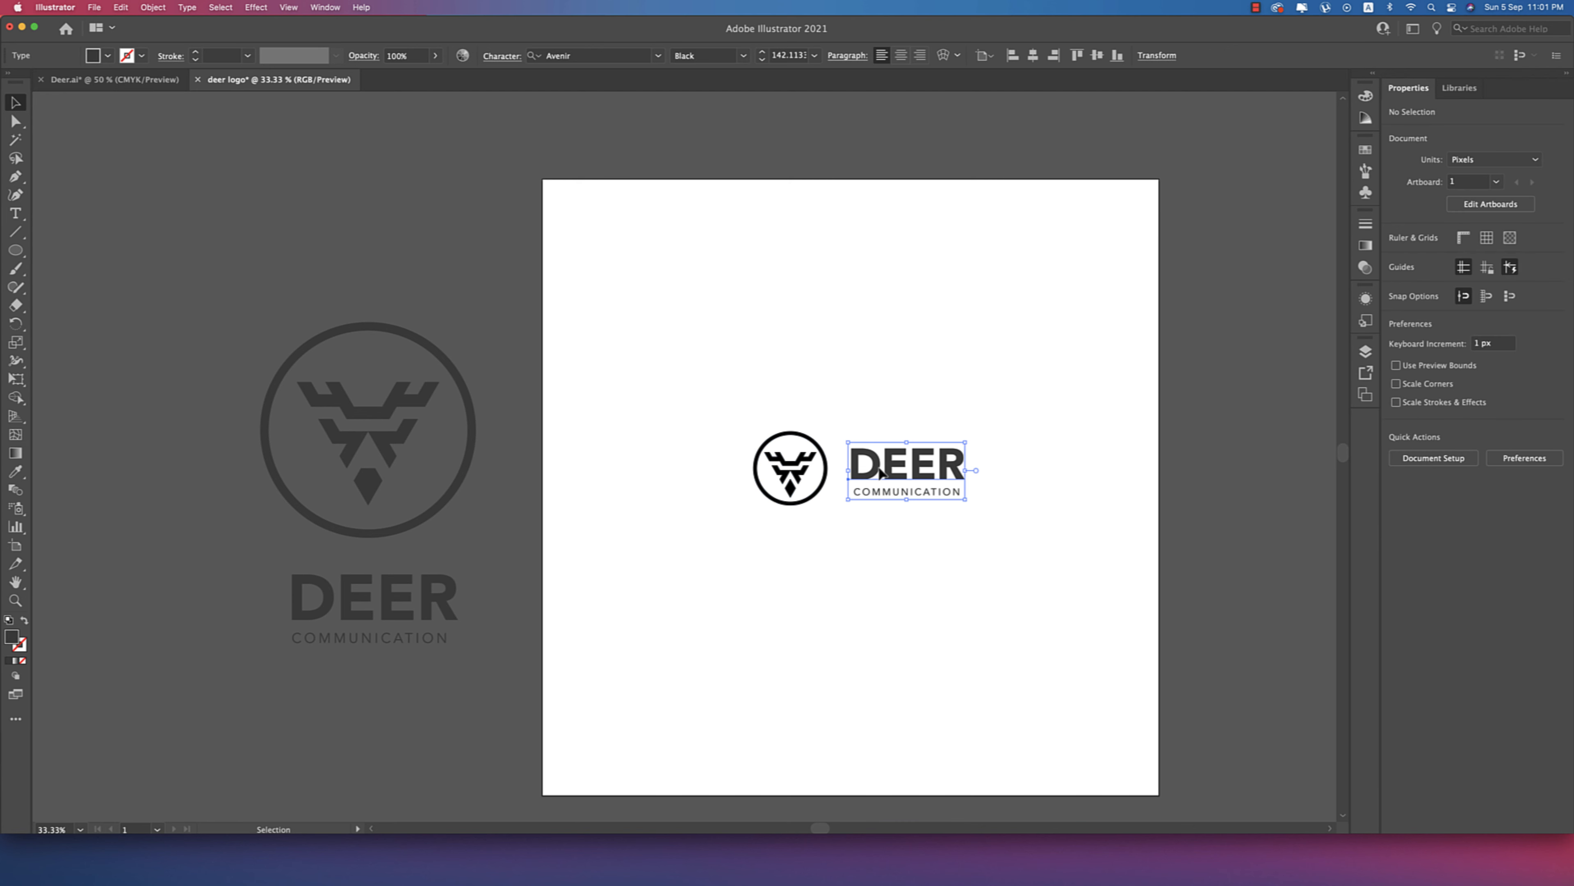
right_click(909, 477)
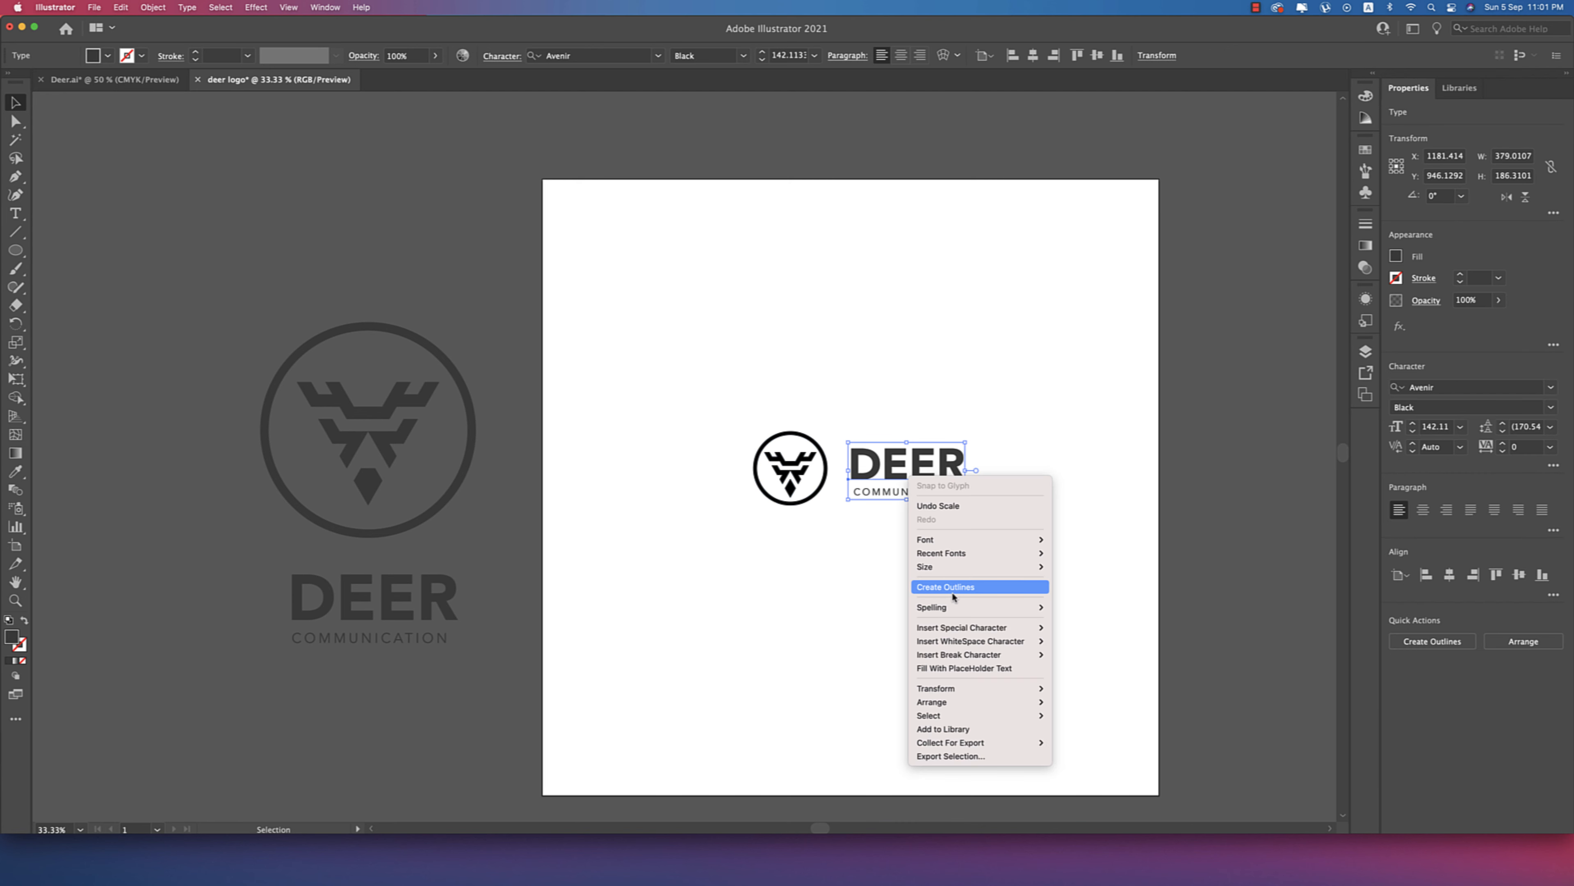
click(865, 580)
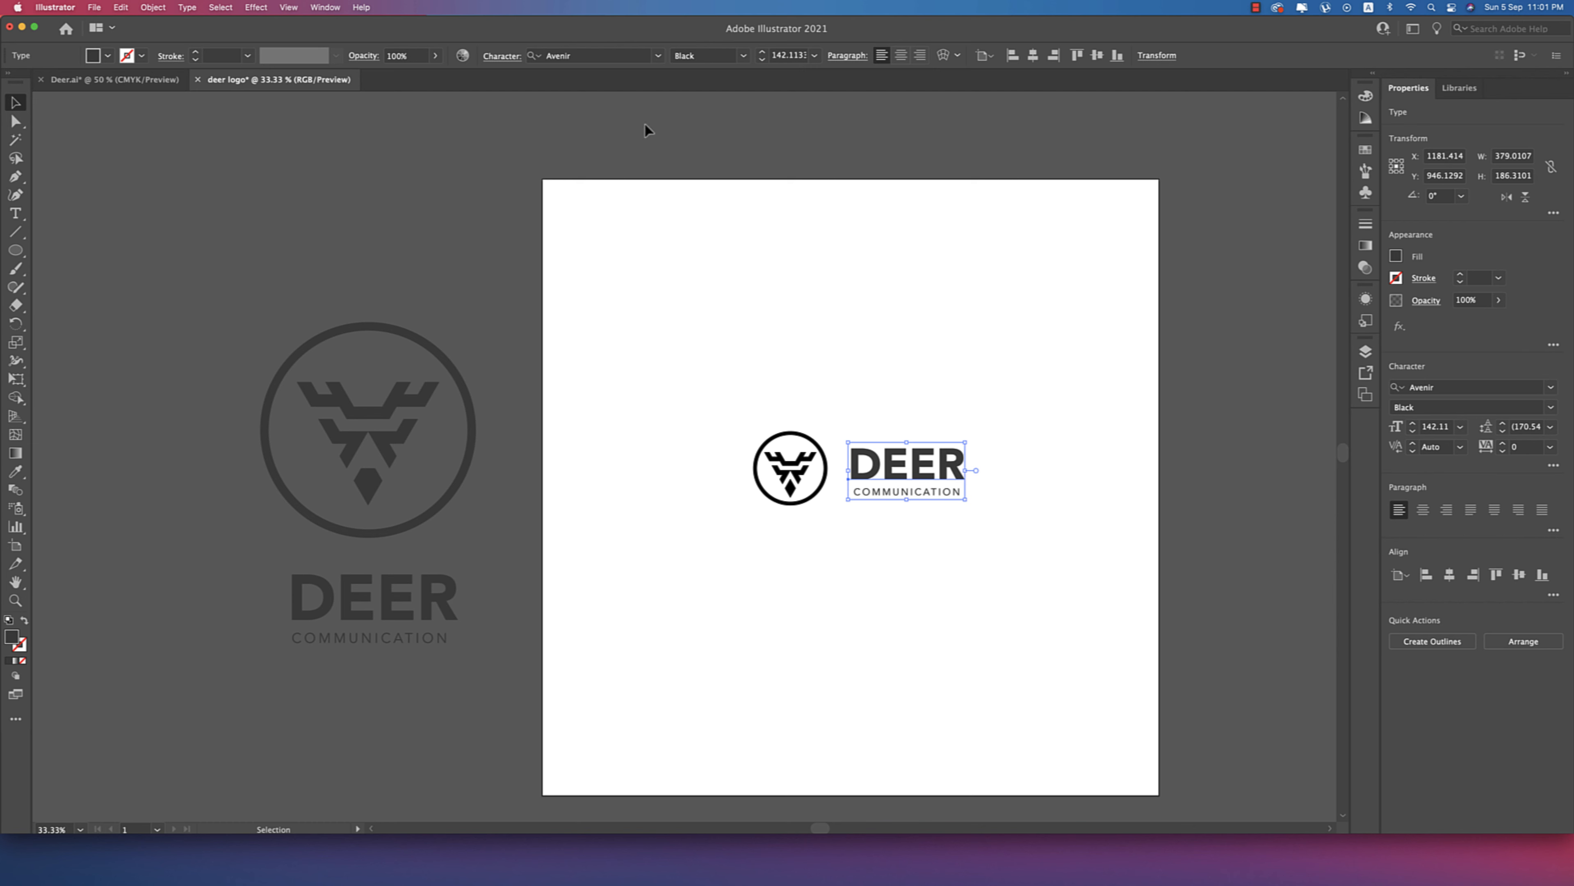
click(727, 57)
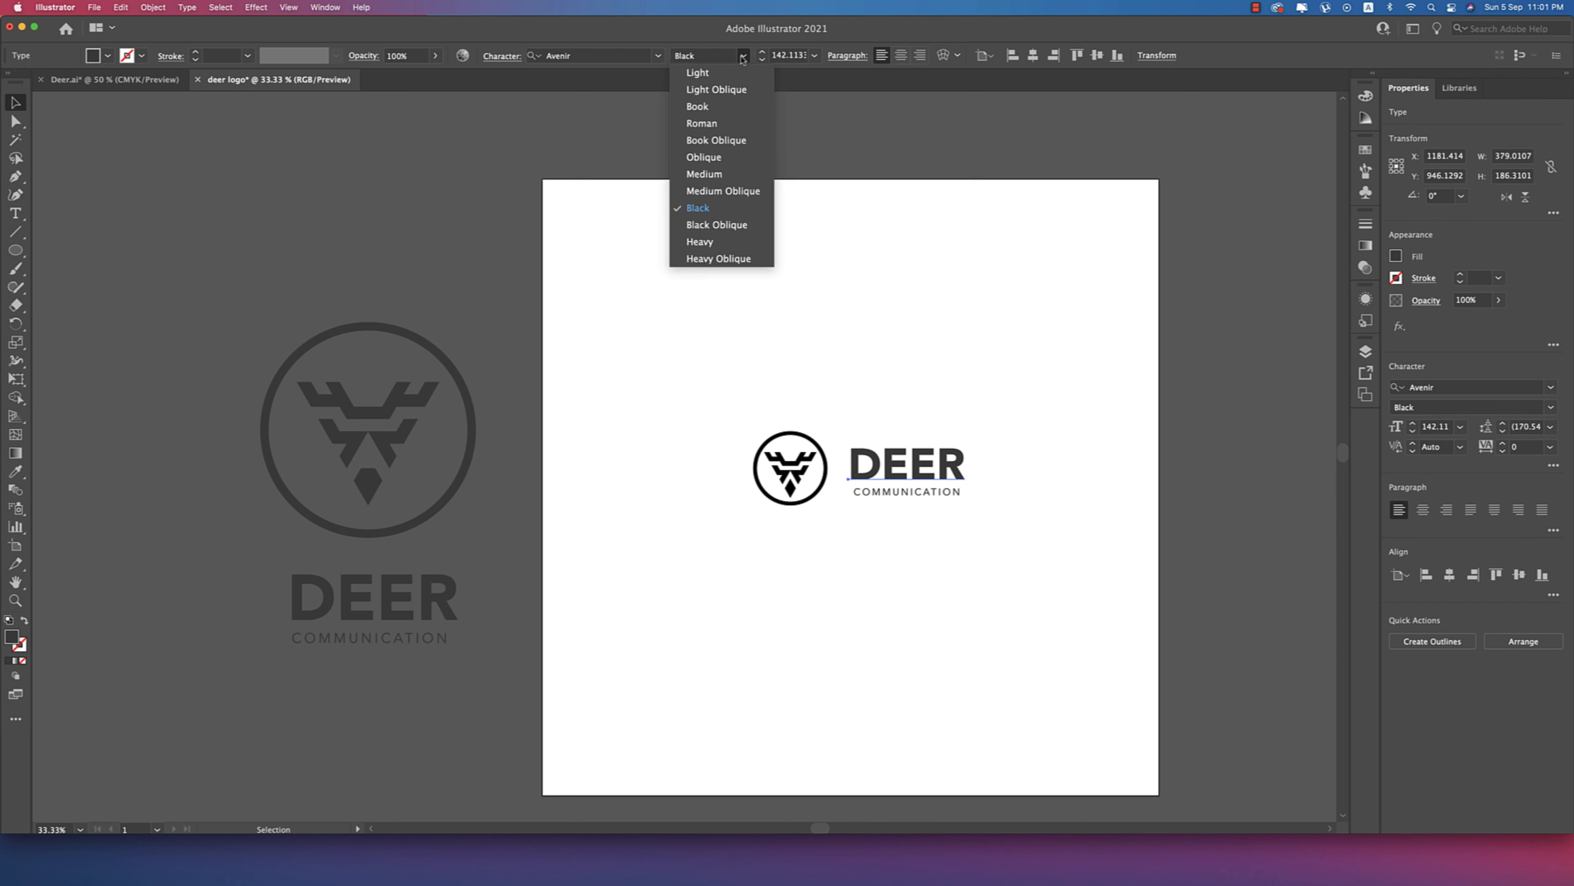
click(713, 107)
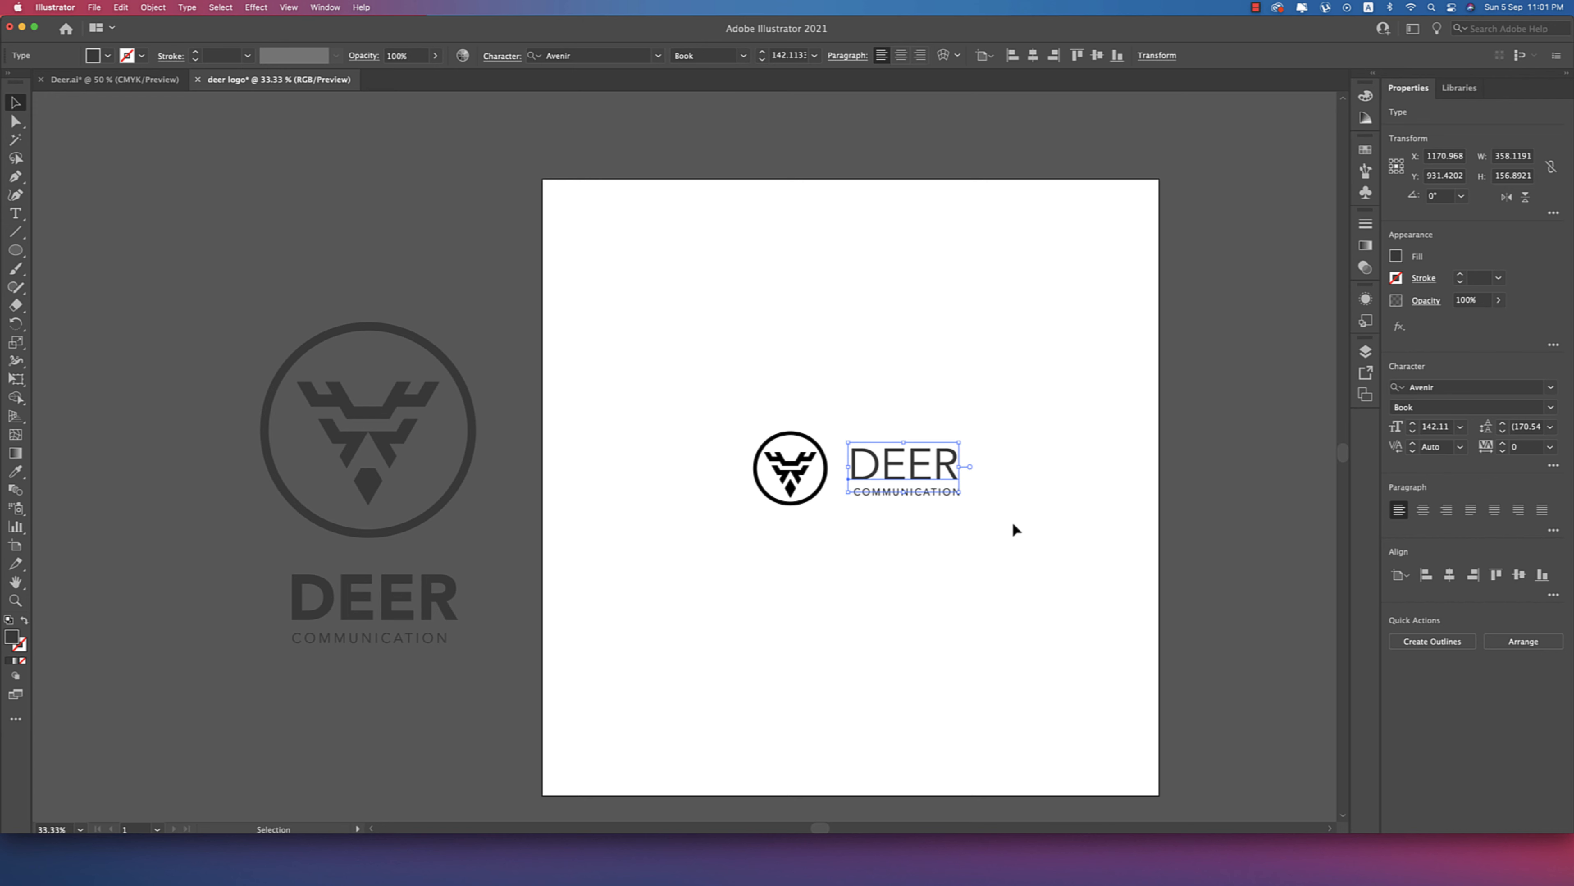
click(946, 532)
key(super+z)
key(super+z)
key(super+z)
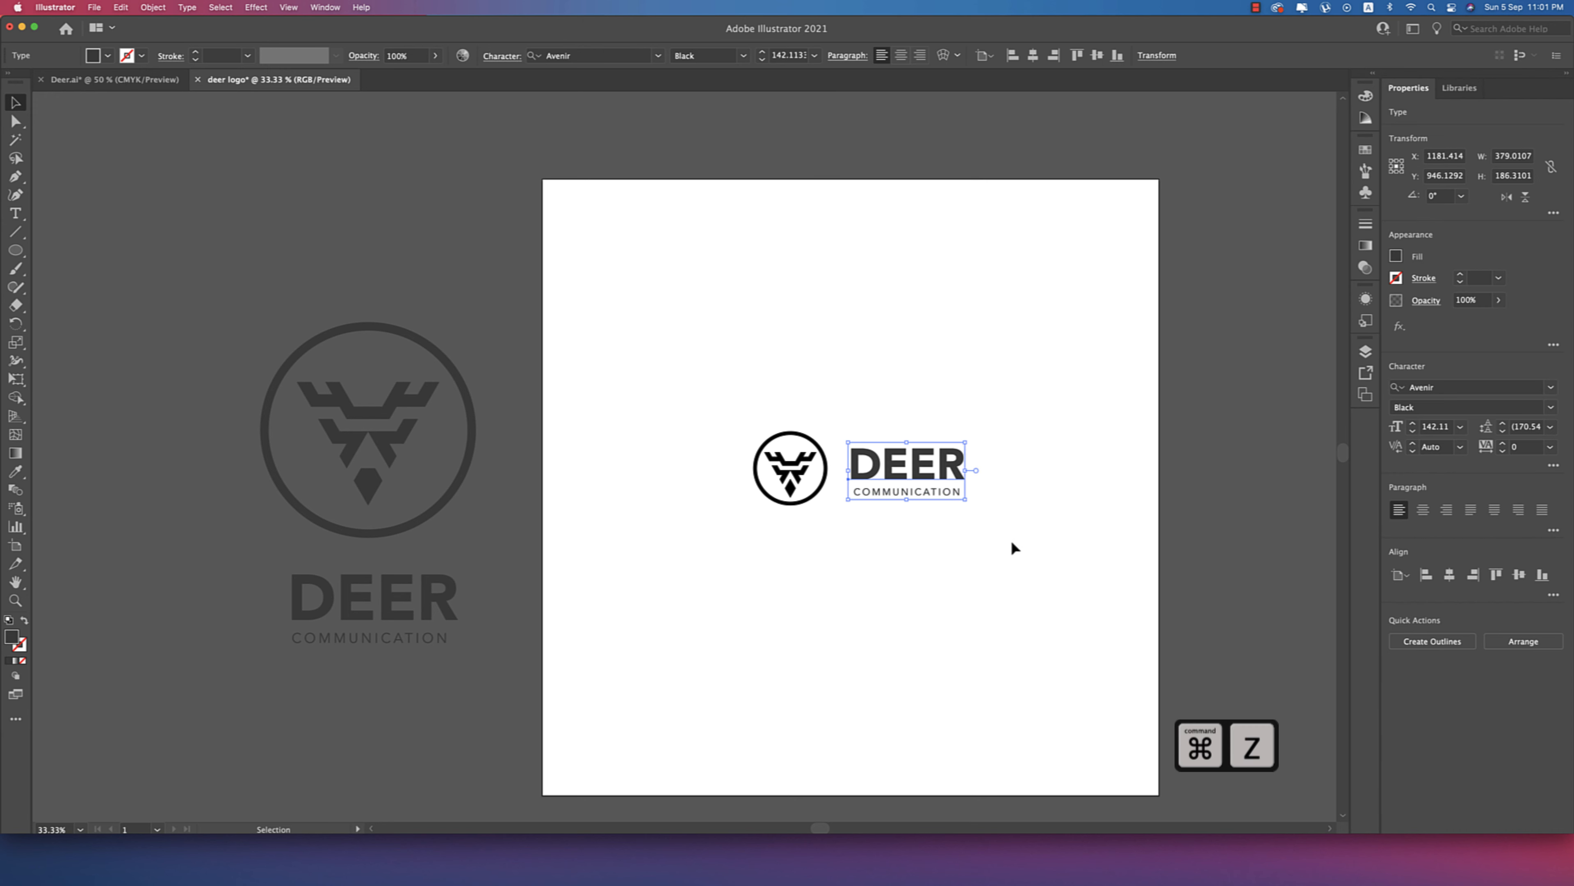
- Apply the same near-black fill swatch to the deer badge and both text lines
drag(742, 401, 741, 401)
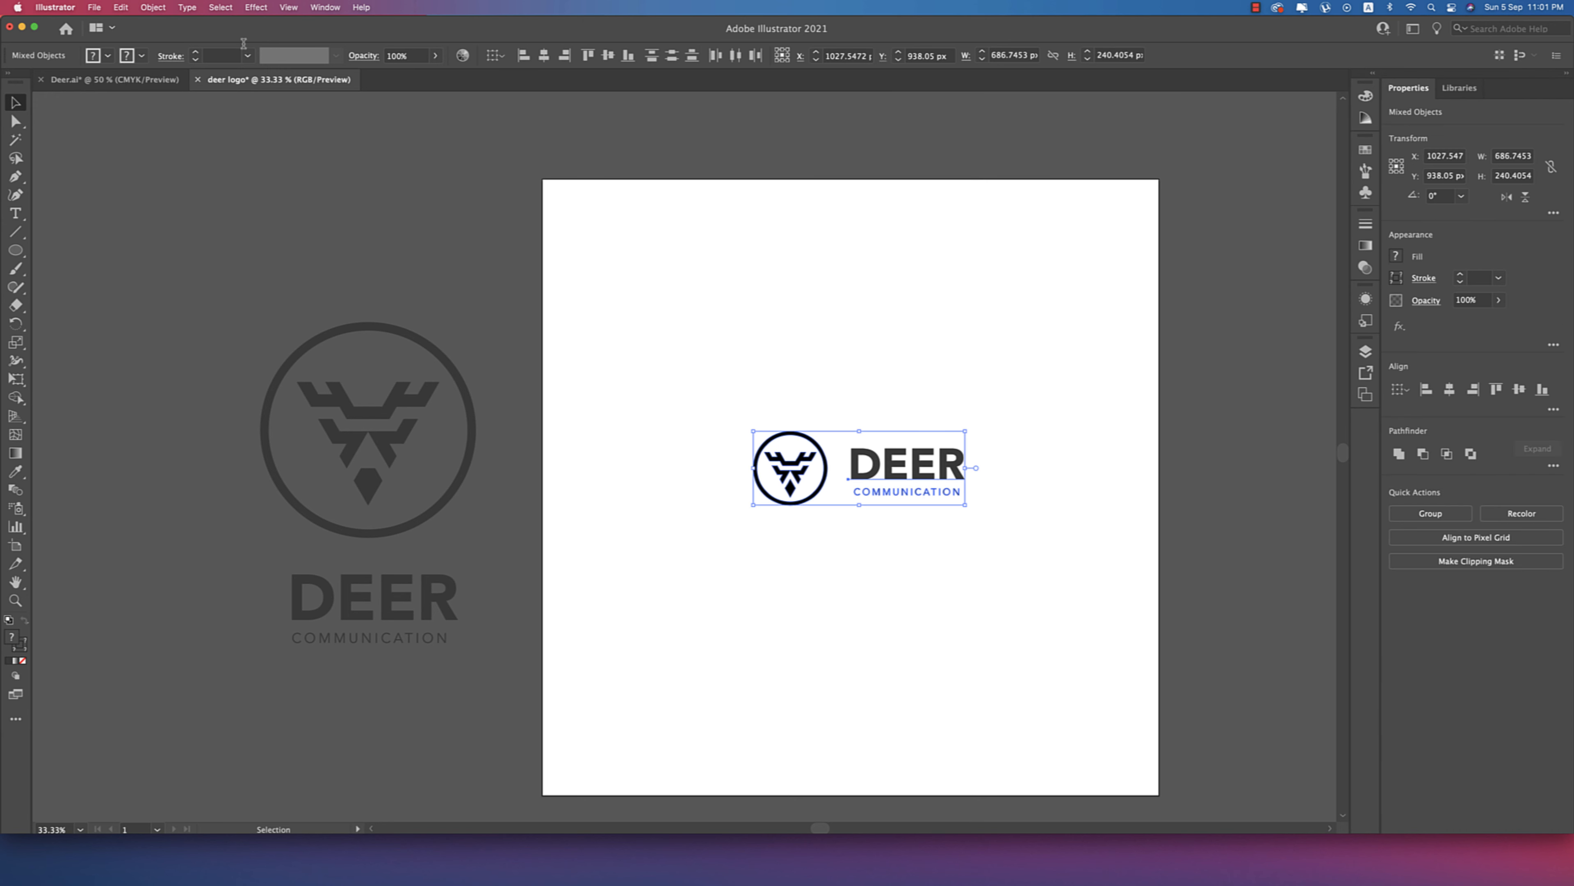
click(109, 57)
click(43, 84)
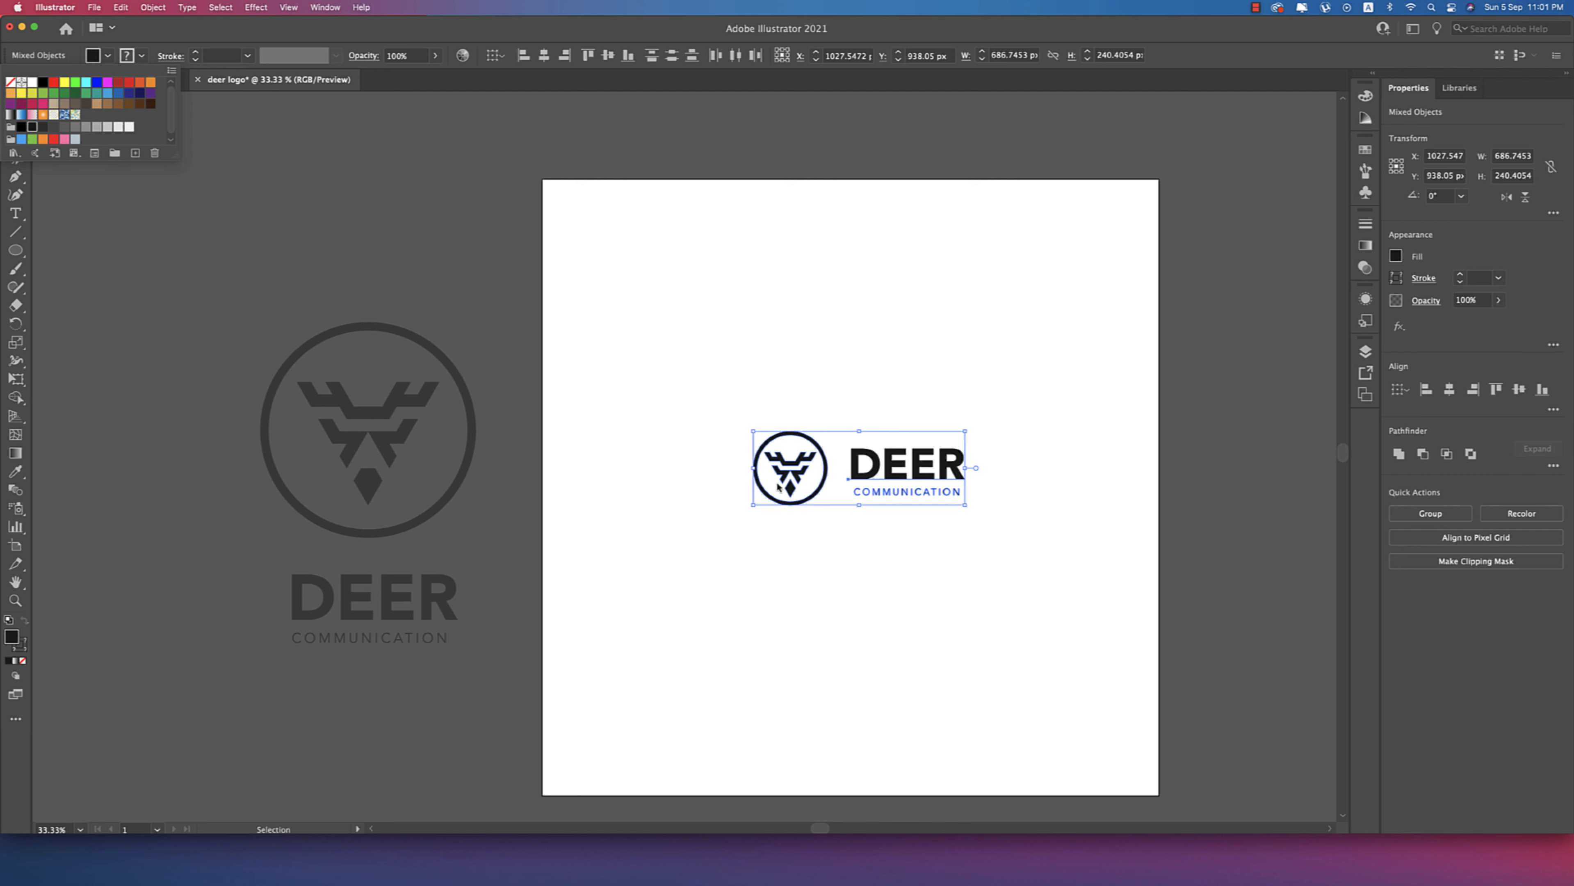
click(980, 557)
drag(719, 398, 1130, 613)
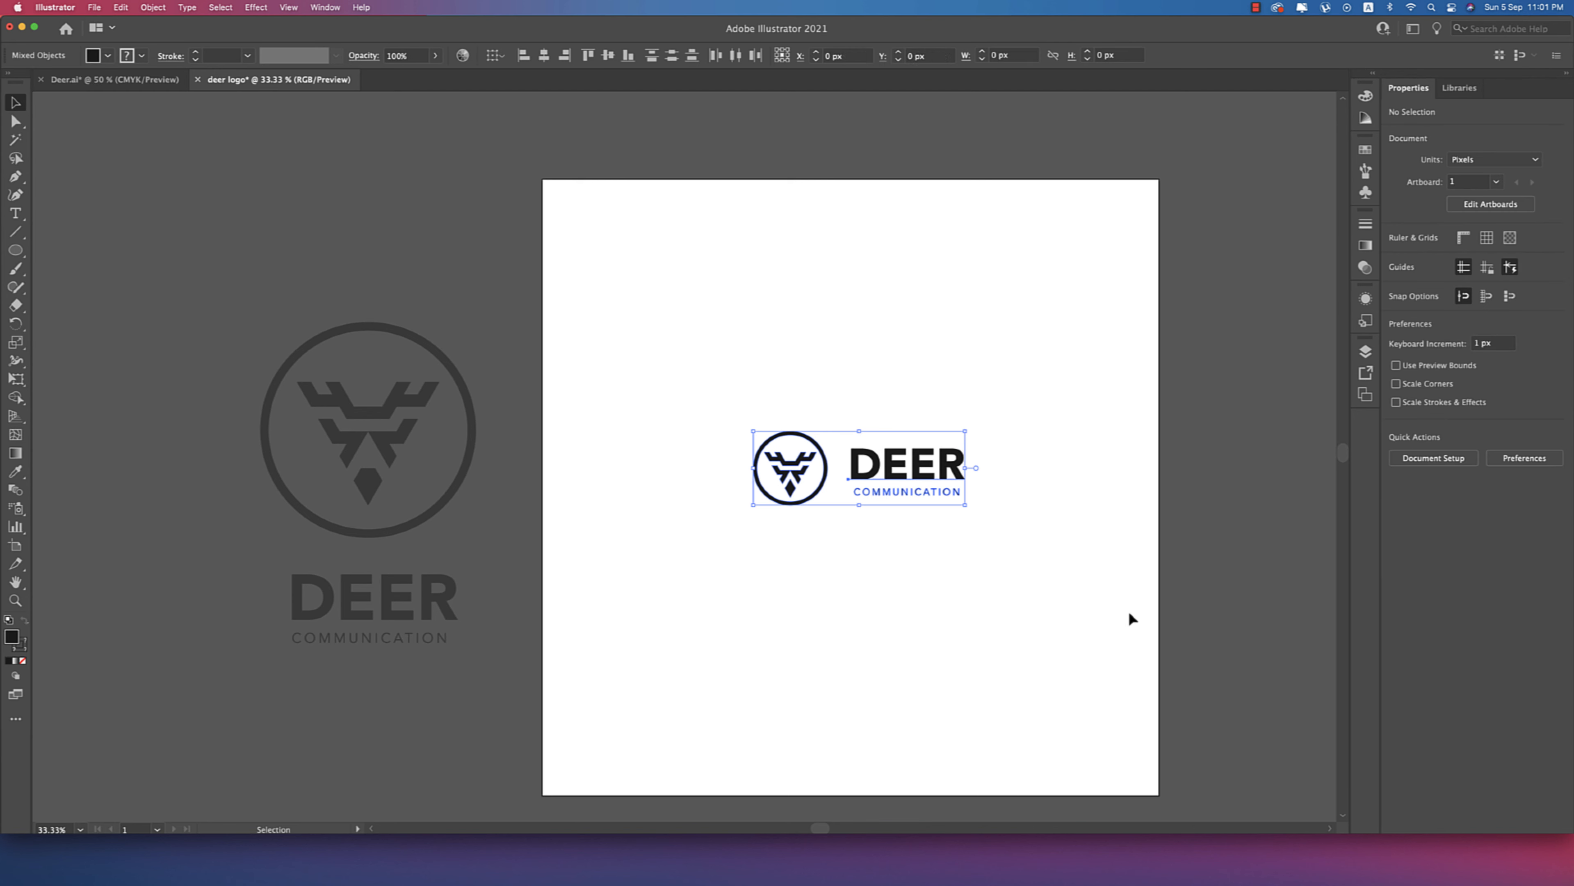
click(954, 561)
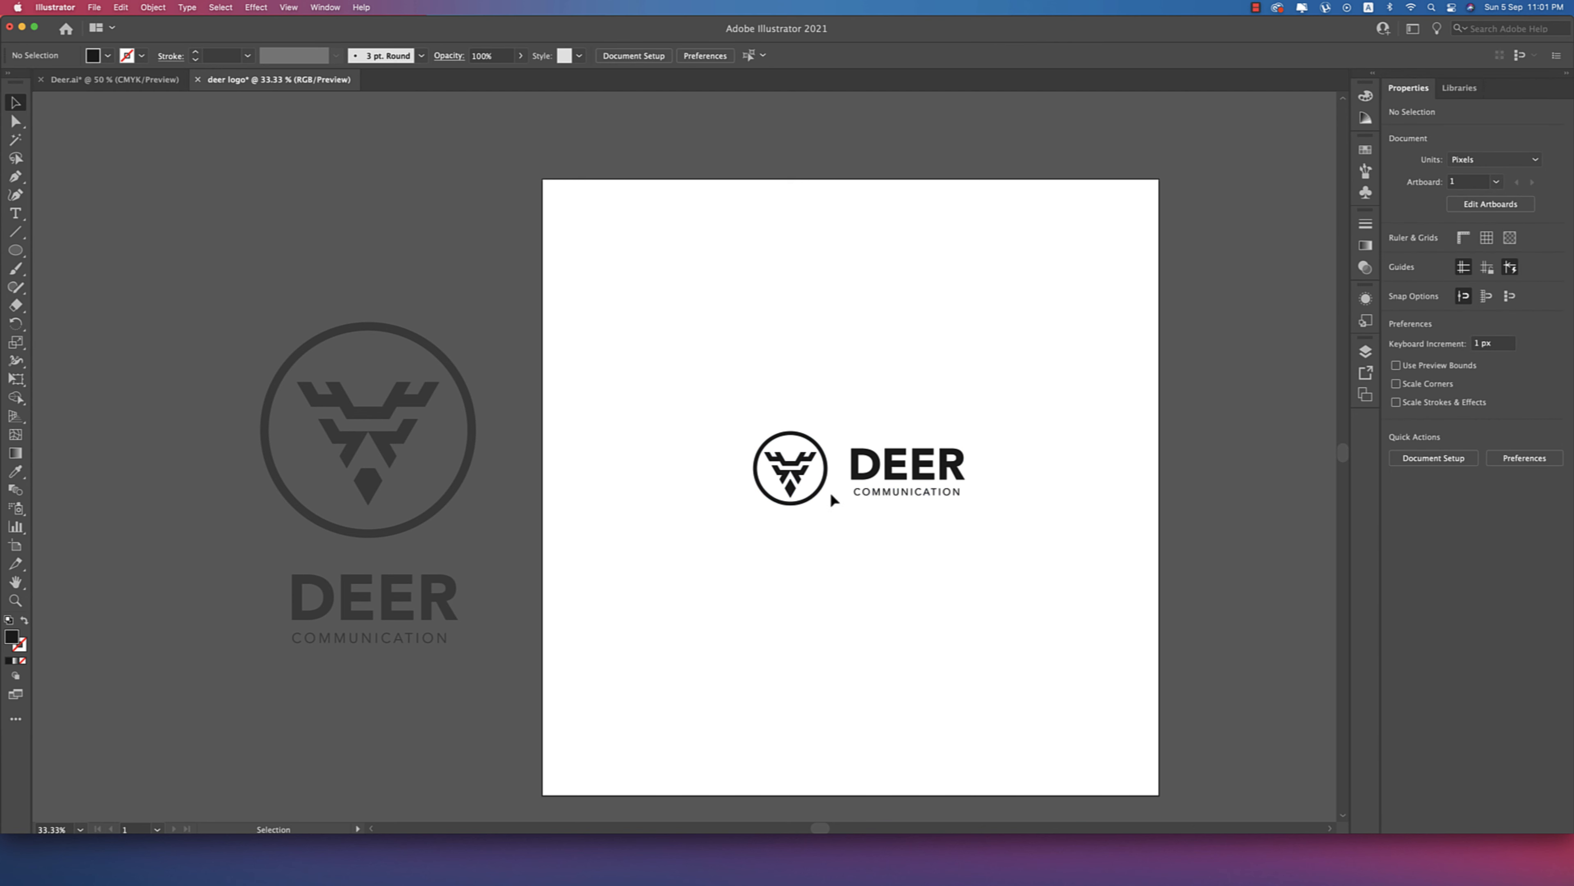
- Duplicate the deer badge in place and enlarge the copy from its centre to about 1316 px wide
click(805, 477)
key(a)
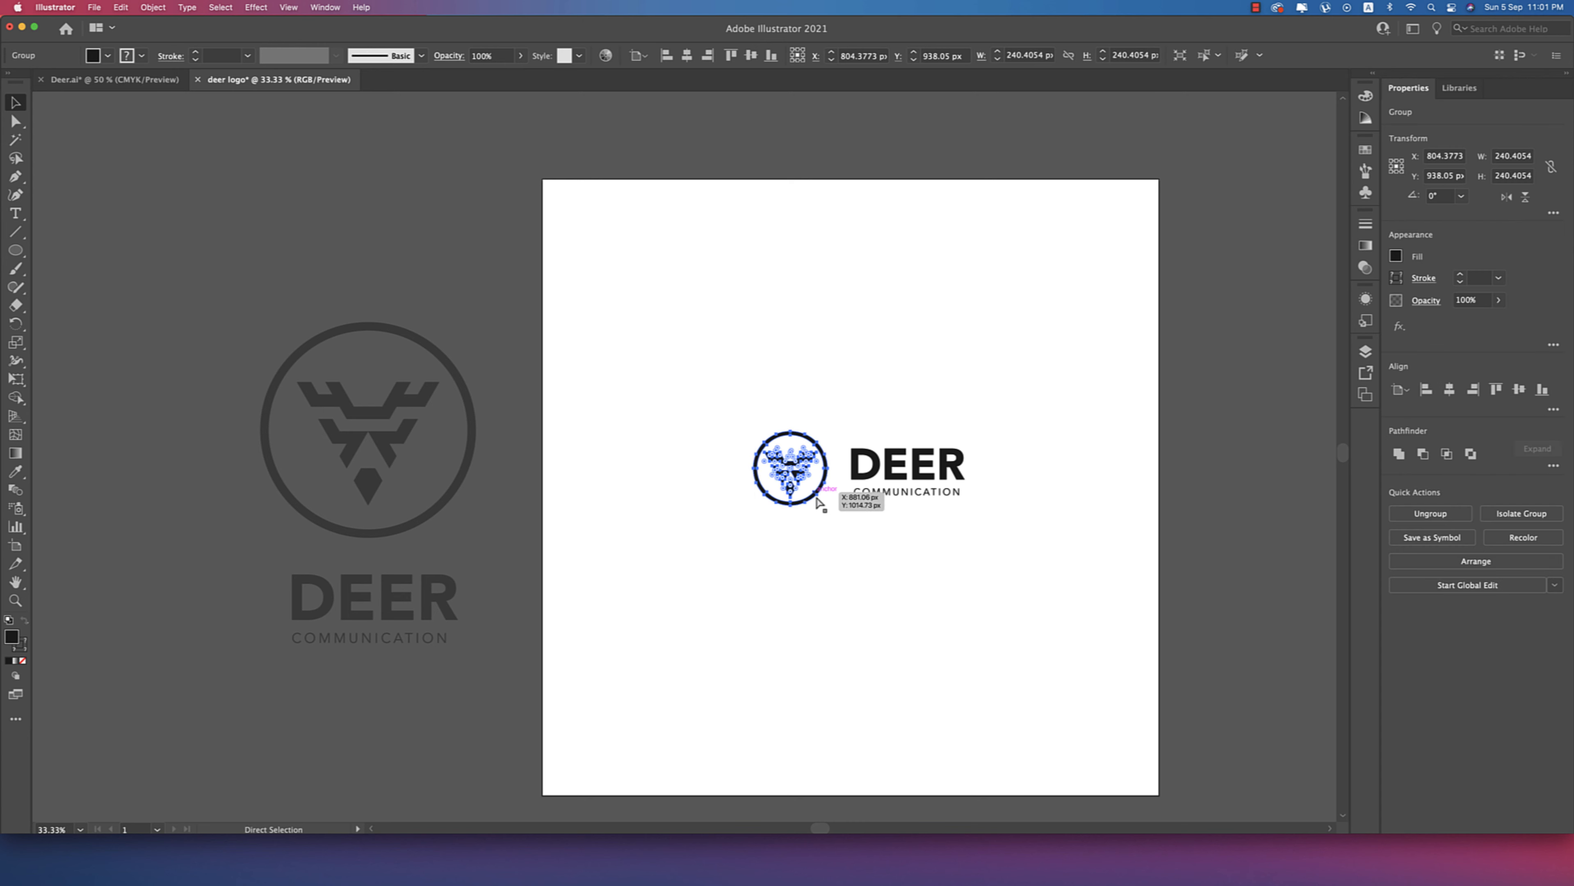
key(cmd+c)
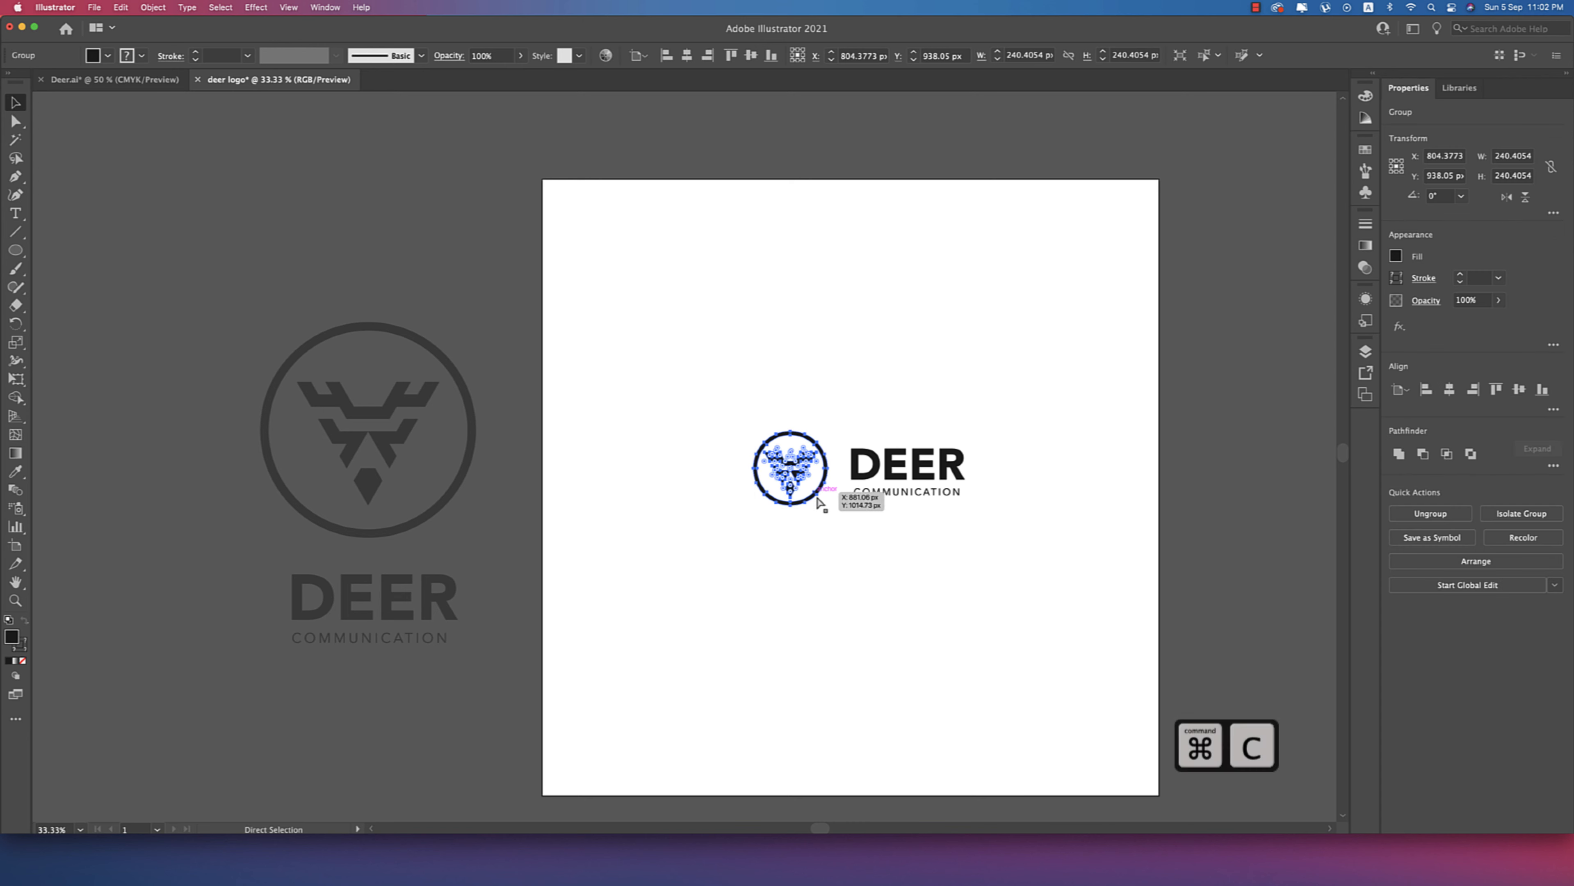
key(cmd+f)
drag(831, 508, 1085, 652)
key(super+minus)
key(super+minus)
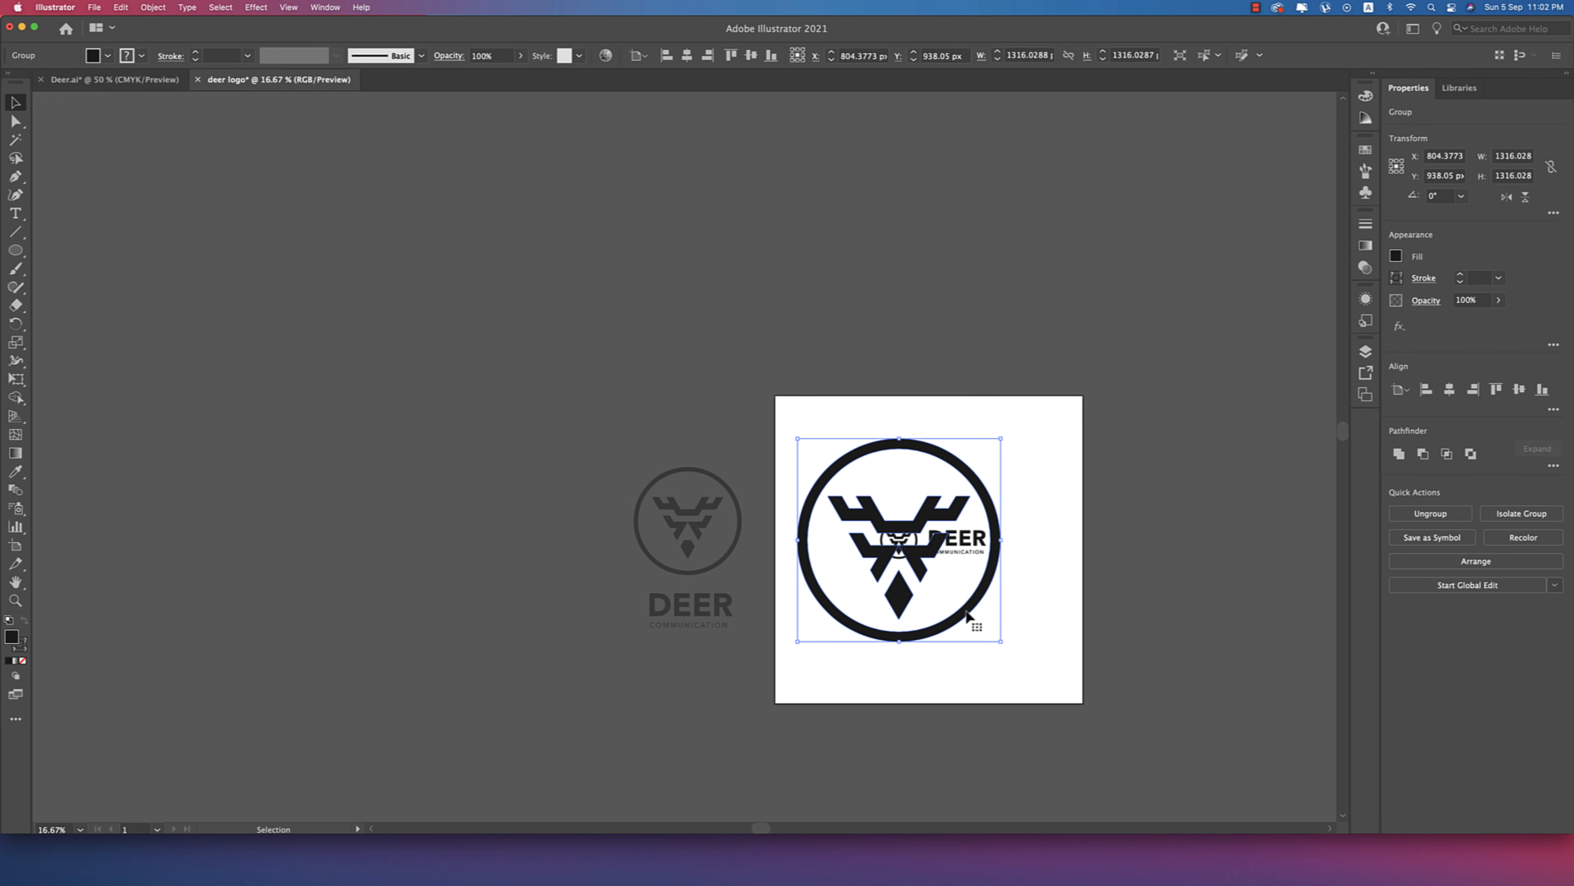
- Move the enlarged badge over the artboard's lower-right corner and send it to the back
drag(964, 610, 1123, 685)
key(super+shift+bracketleft)
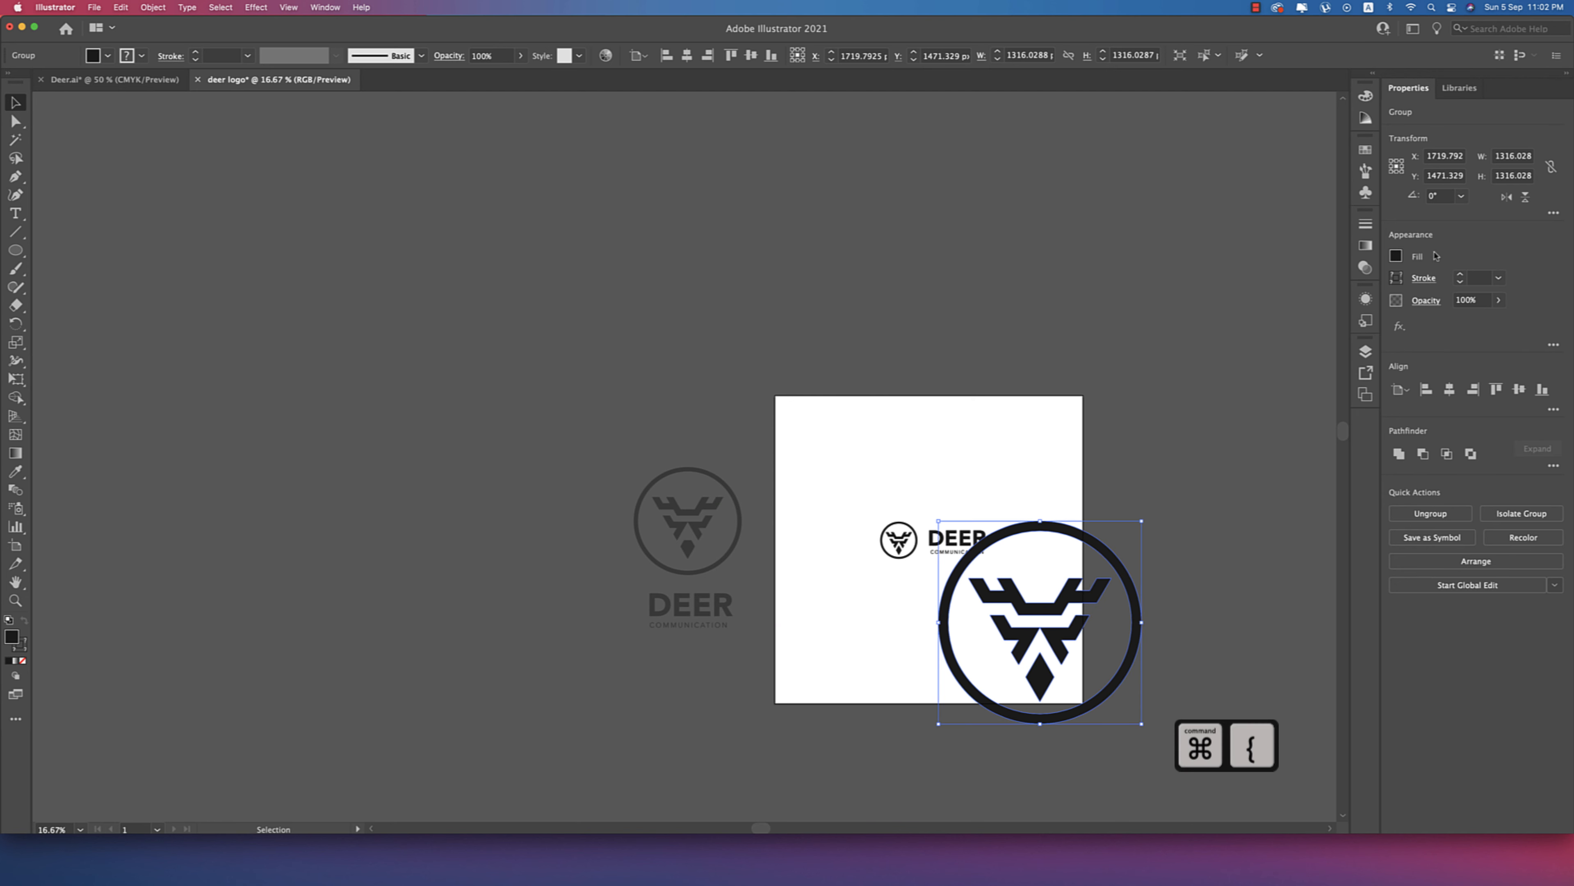
- Lower the opacity of the enlarged badge to make it a faint watermark
click(520, 56)
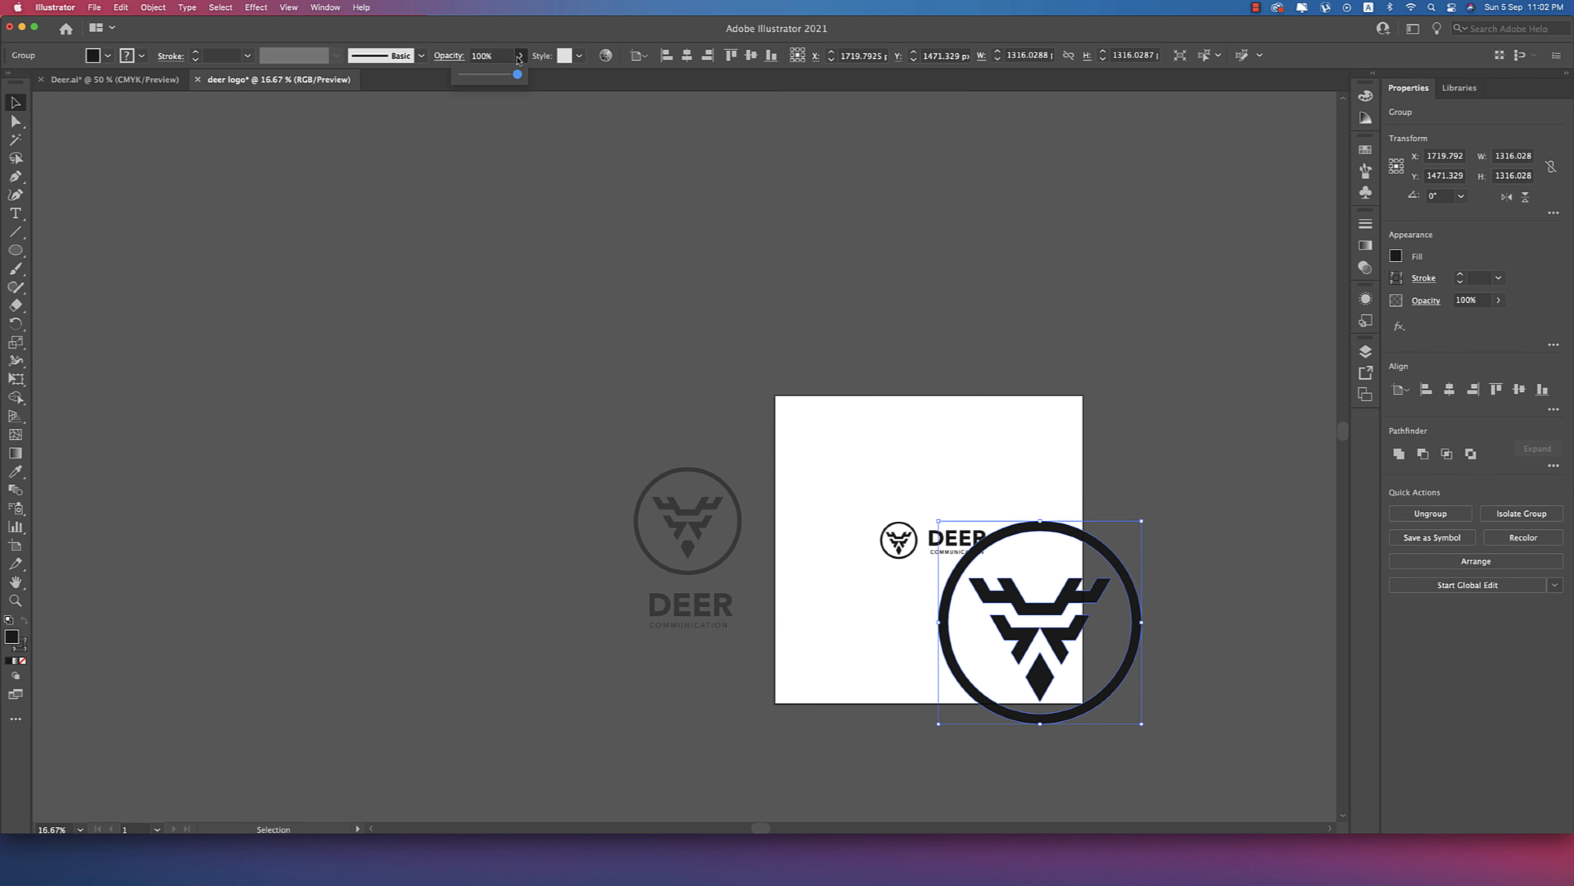
drag(517, 74, 471, 78)
click(604, 250)
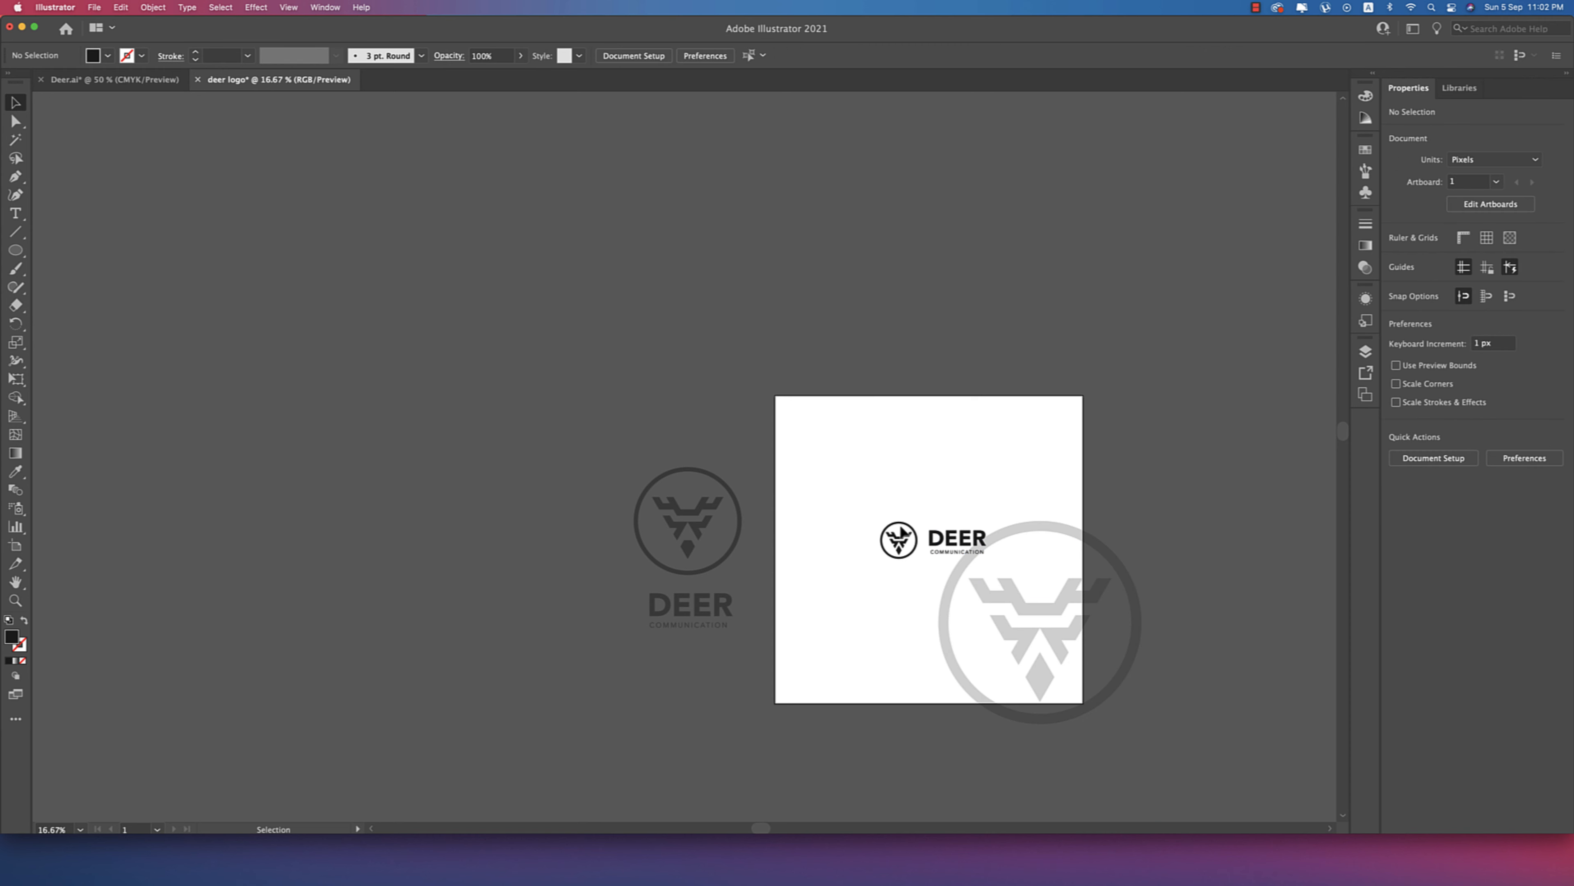
- Scale the faded badge down slightly and shift it lower over the artboard's corner
click(977, 561)
click(1160, 595)
drag(1142, 612, 1158, 645)
- Draw a 2000 × 2000 px rectangle covering the artboard and use it as a clipping mask for the faded badge
click(15, 250)
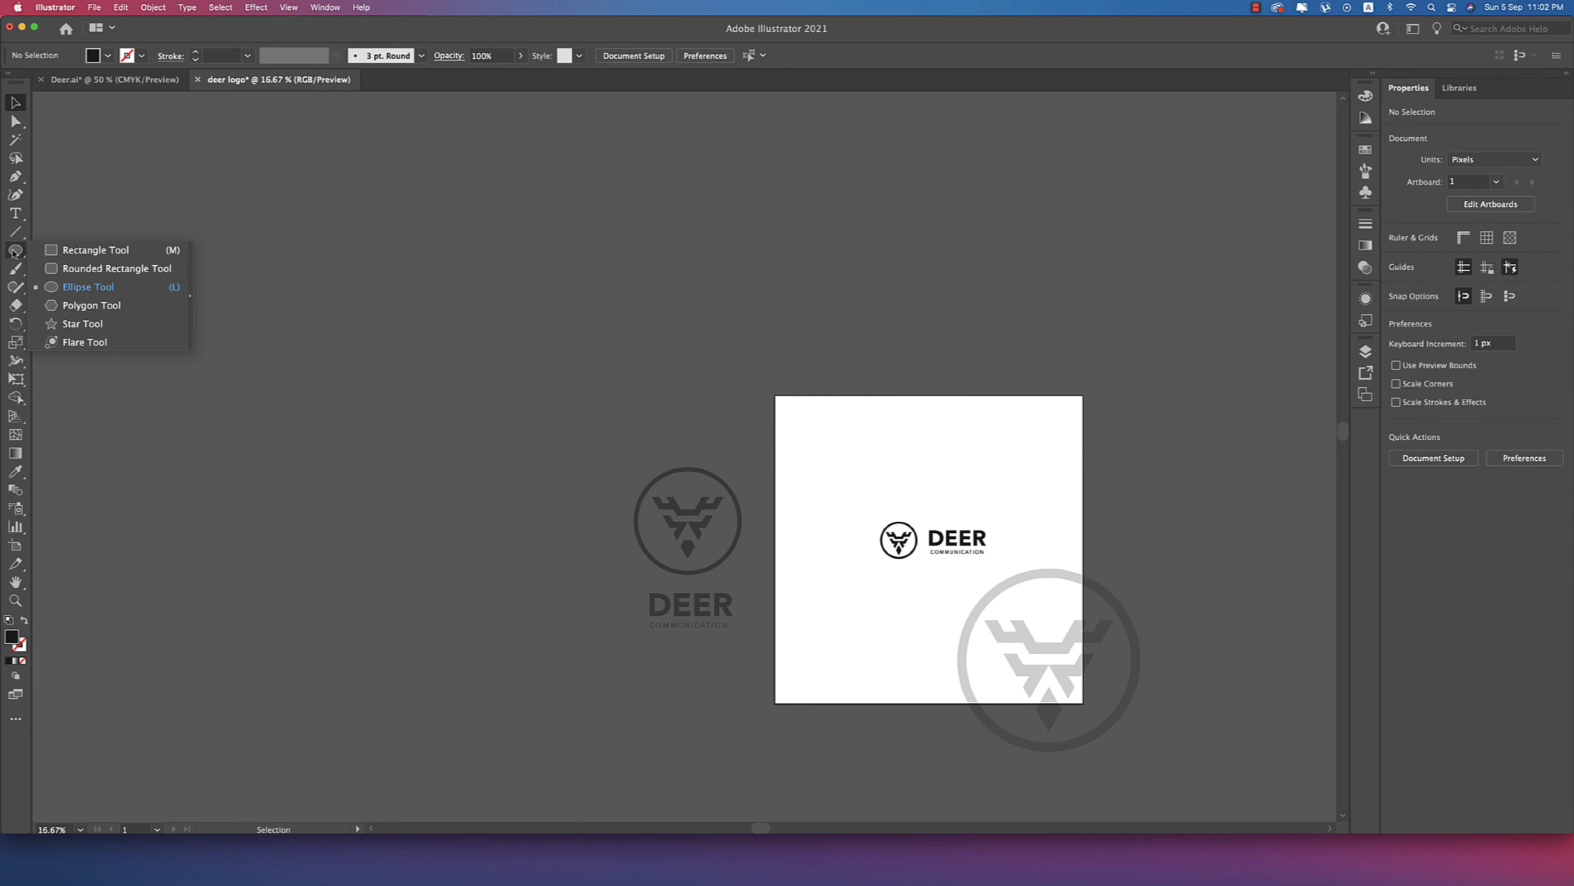
click(95, 250)
drag(775, 395, 1082, 703)
key(v)
shift+click(1135, 675)
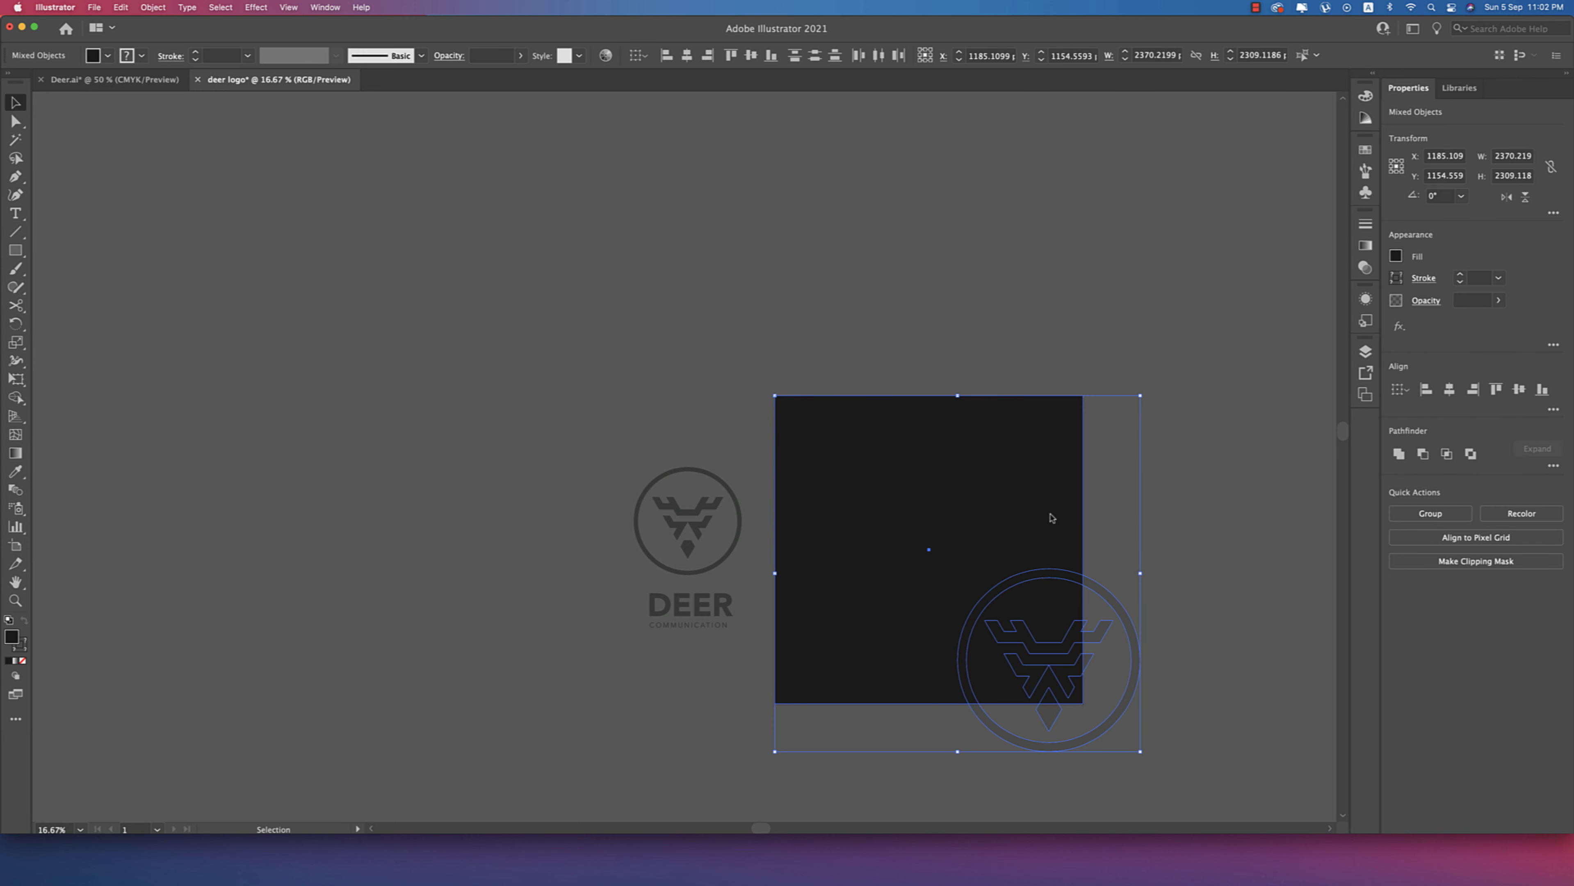
right_click(1054, 520)
click(1083, 635)
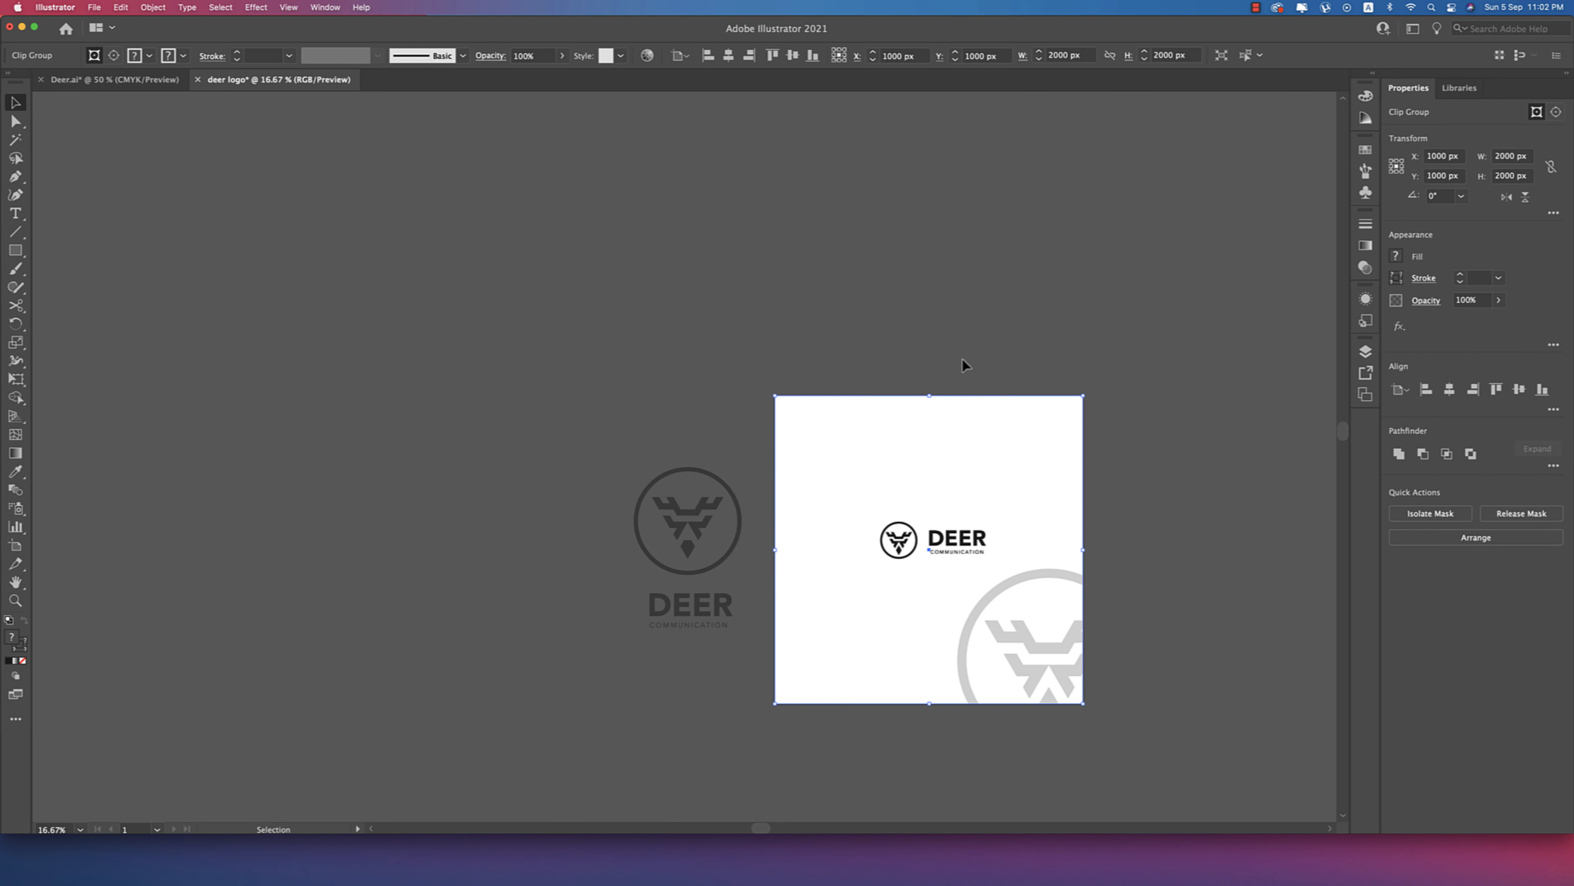
- Set the clipped watermark group's opacity to 29%
click(562, 55)
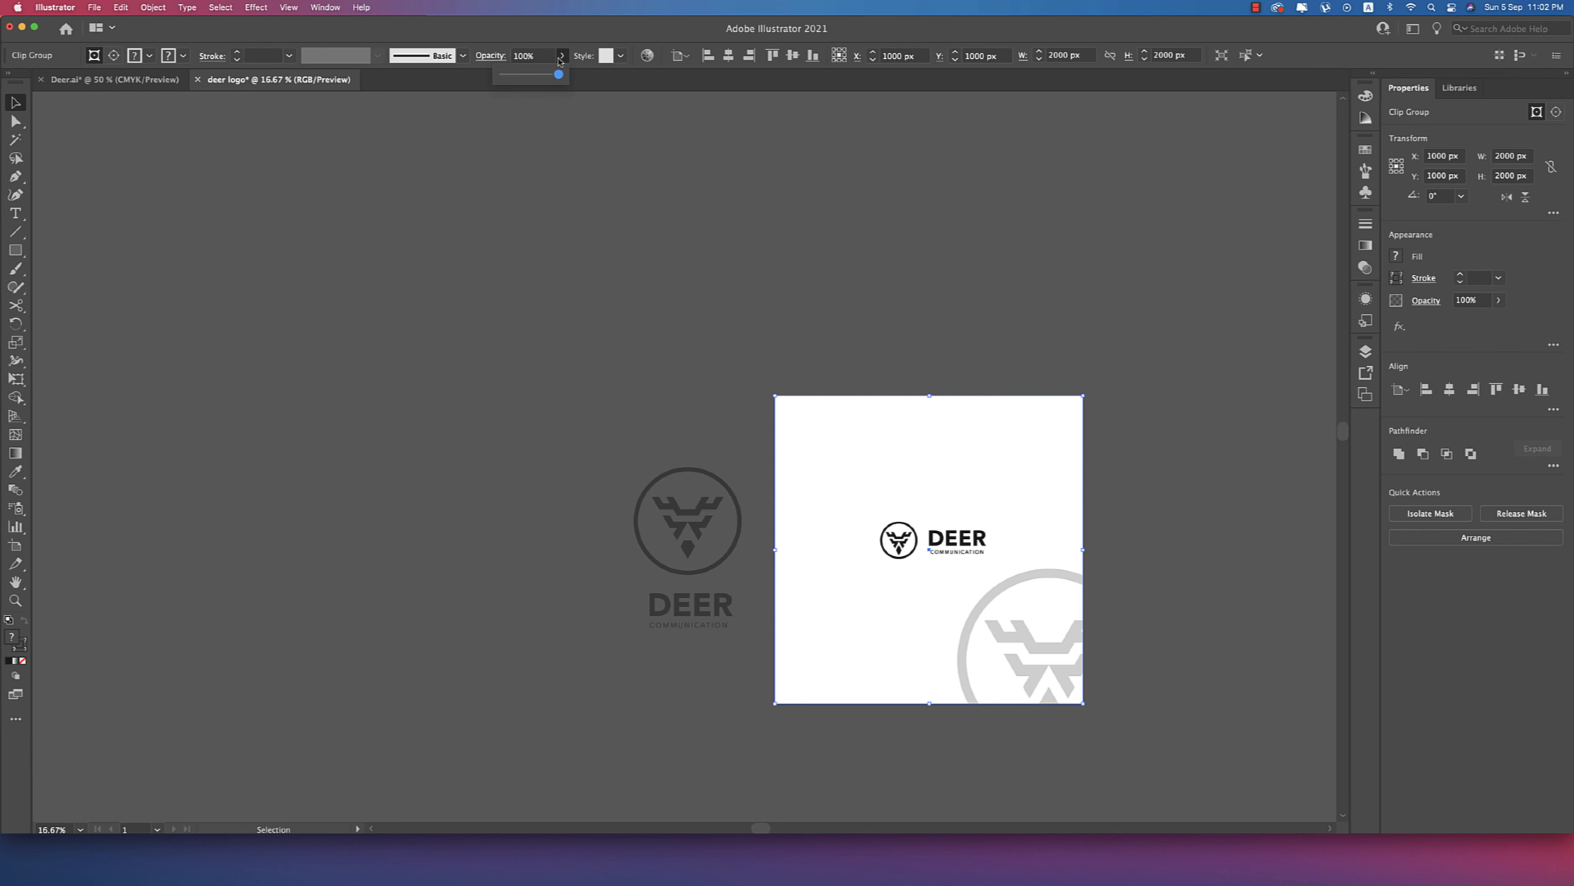
click(520, 74)
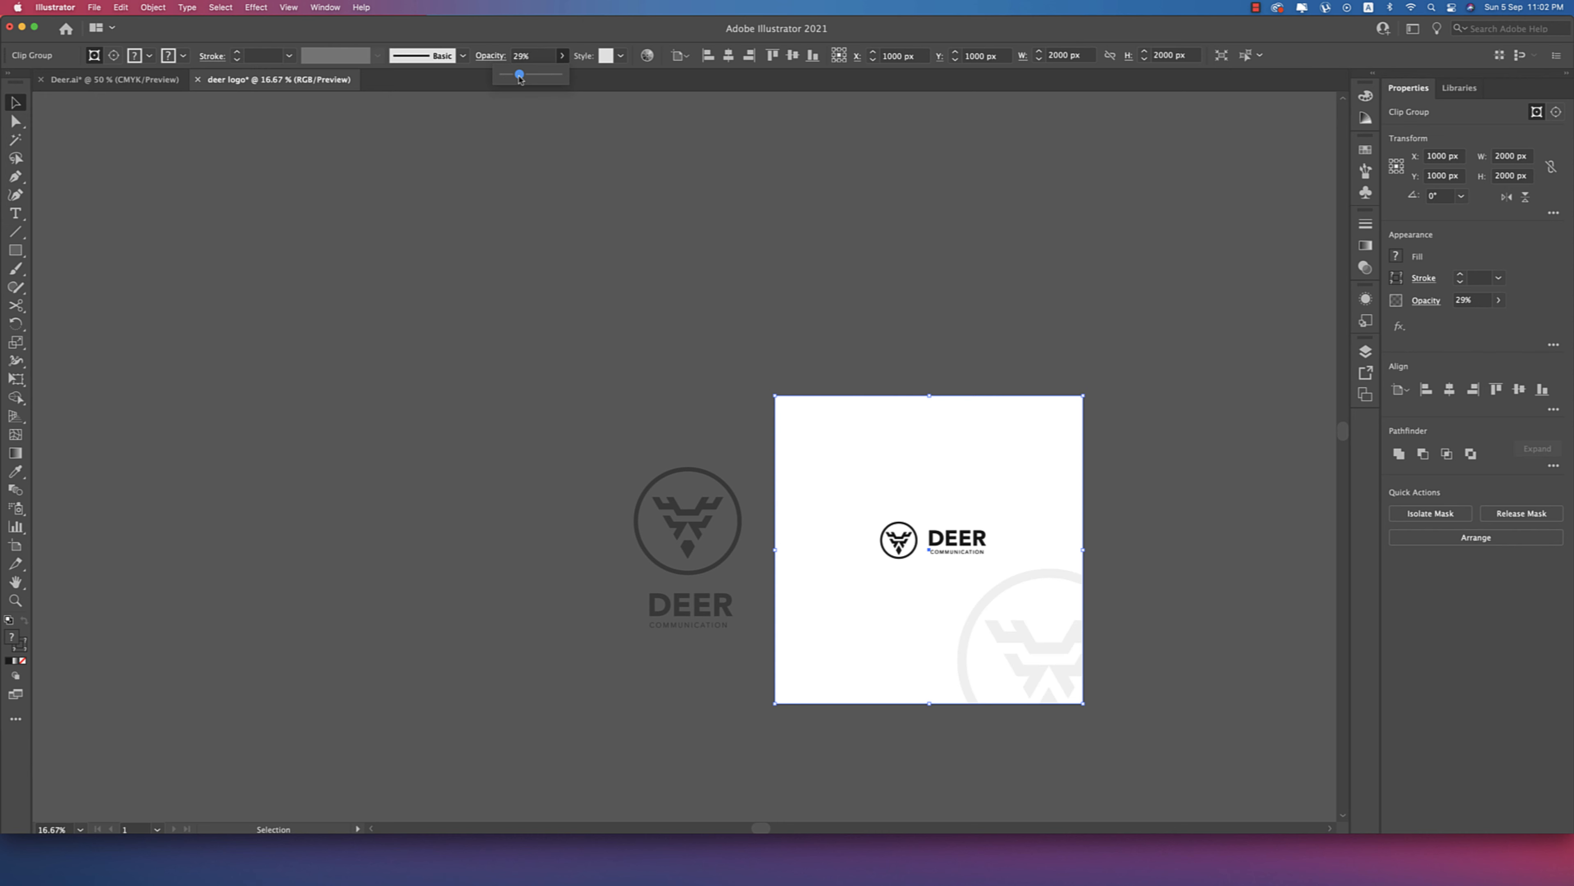
click(1044, 321)
- Enlarge the small deer badge and its text together from their centre, leaving out the clipped watermark
click(980, 540)
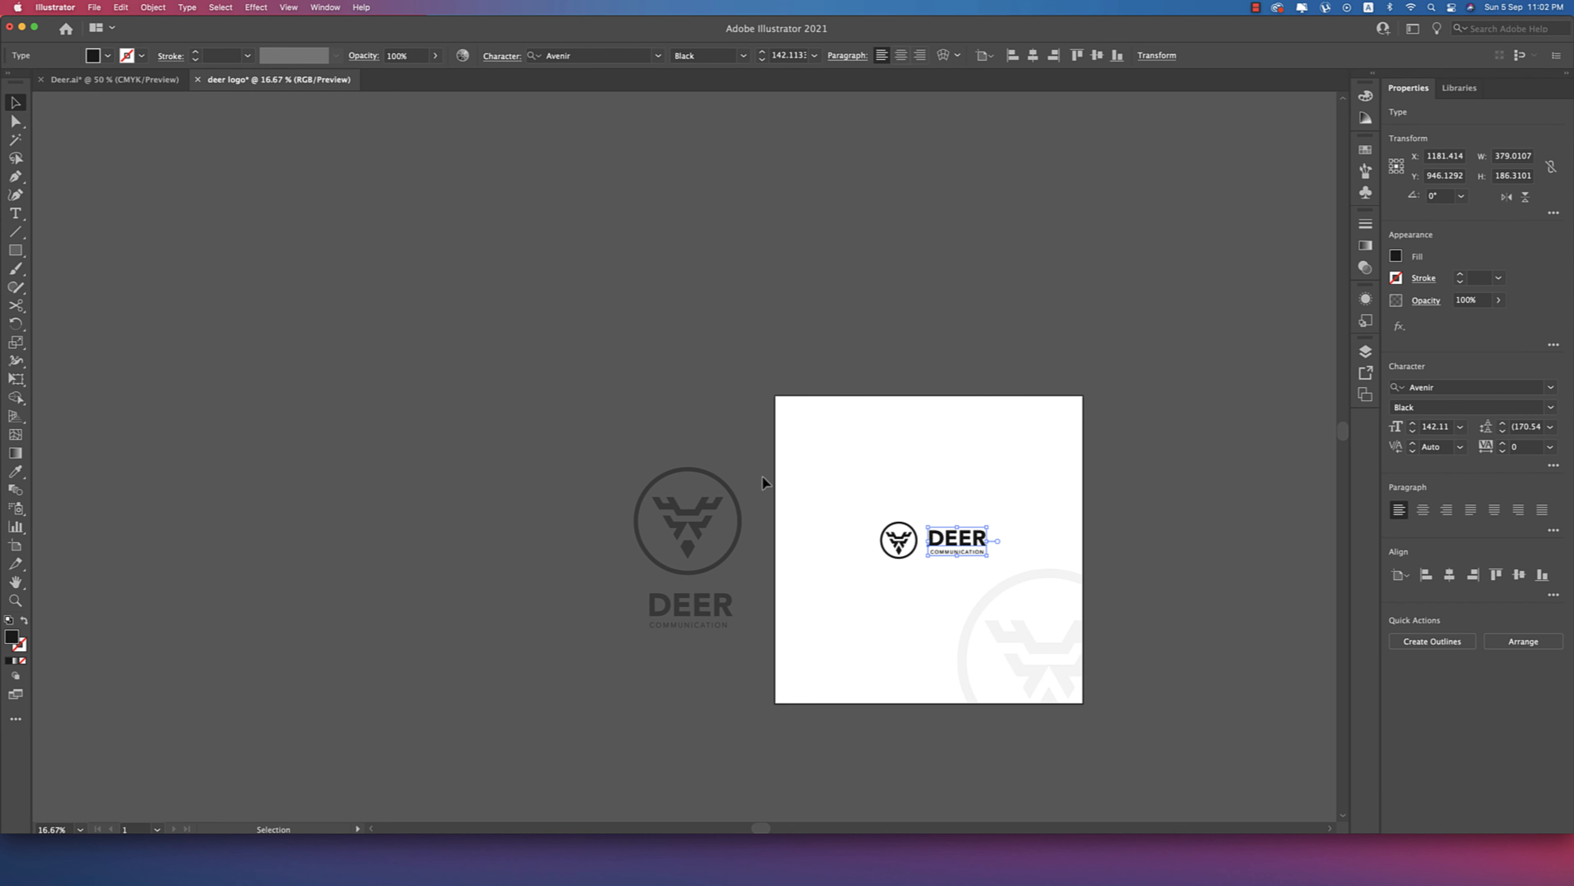
drag(764, 472, 1087, 547)
shift+click(1082, 546)
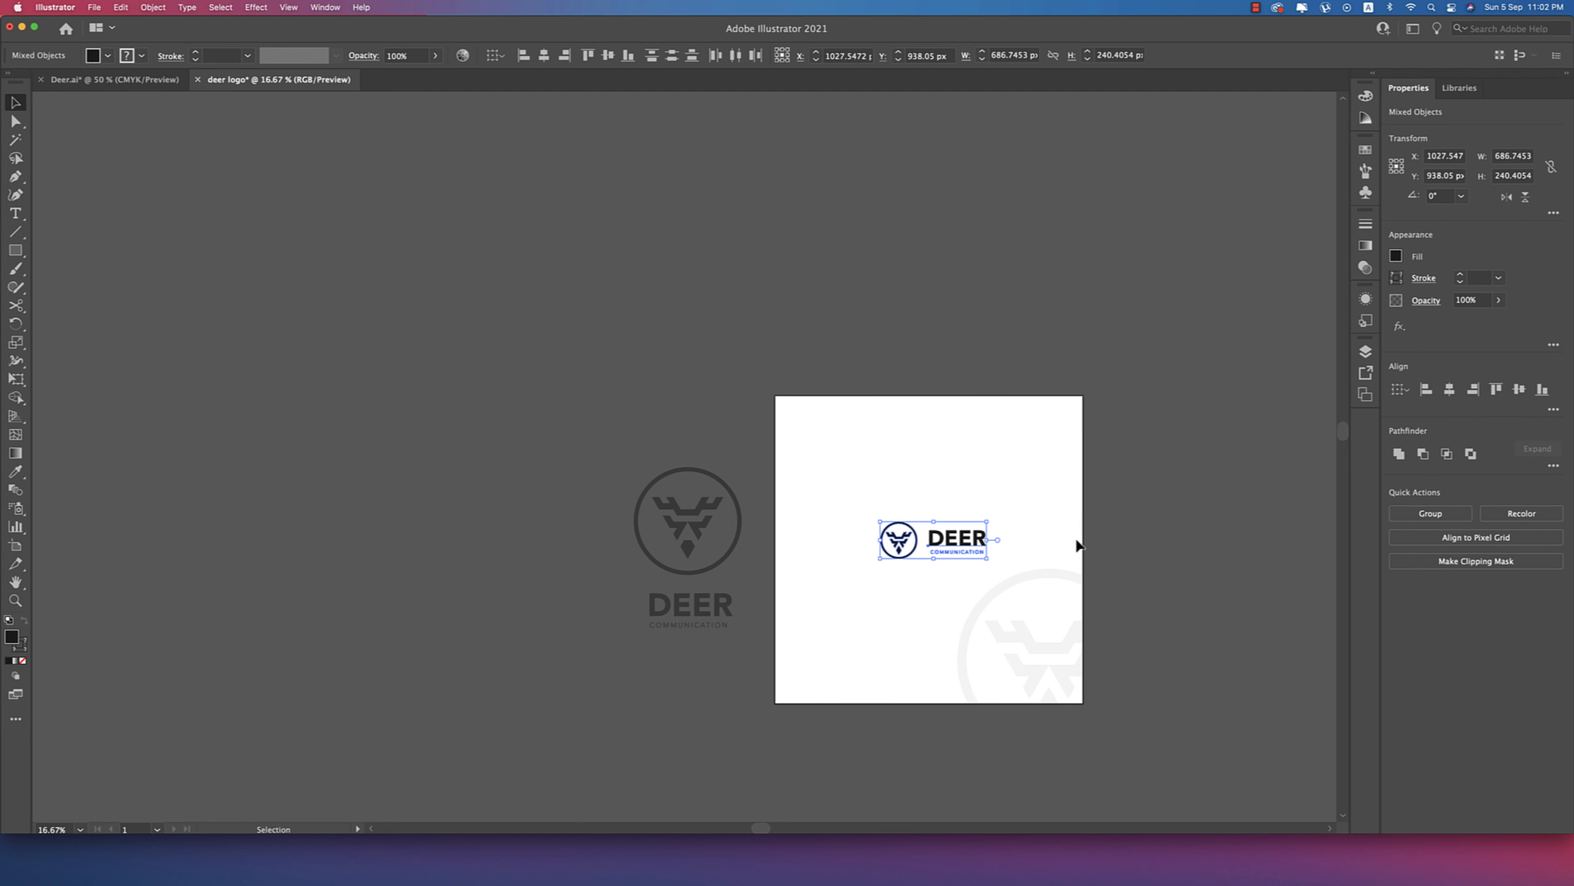
drag(936, 563, 937, 572)
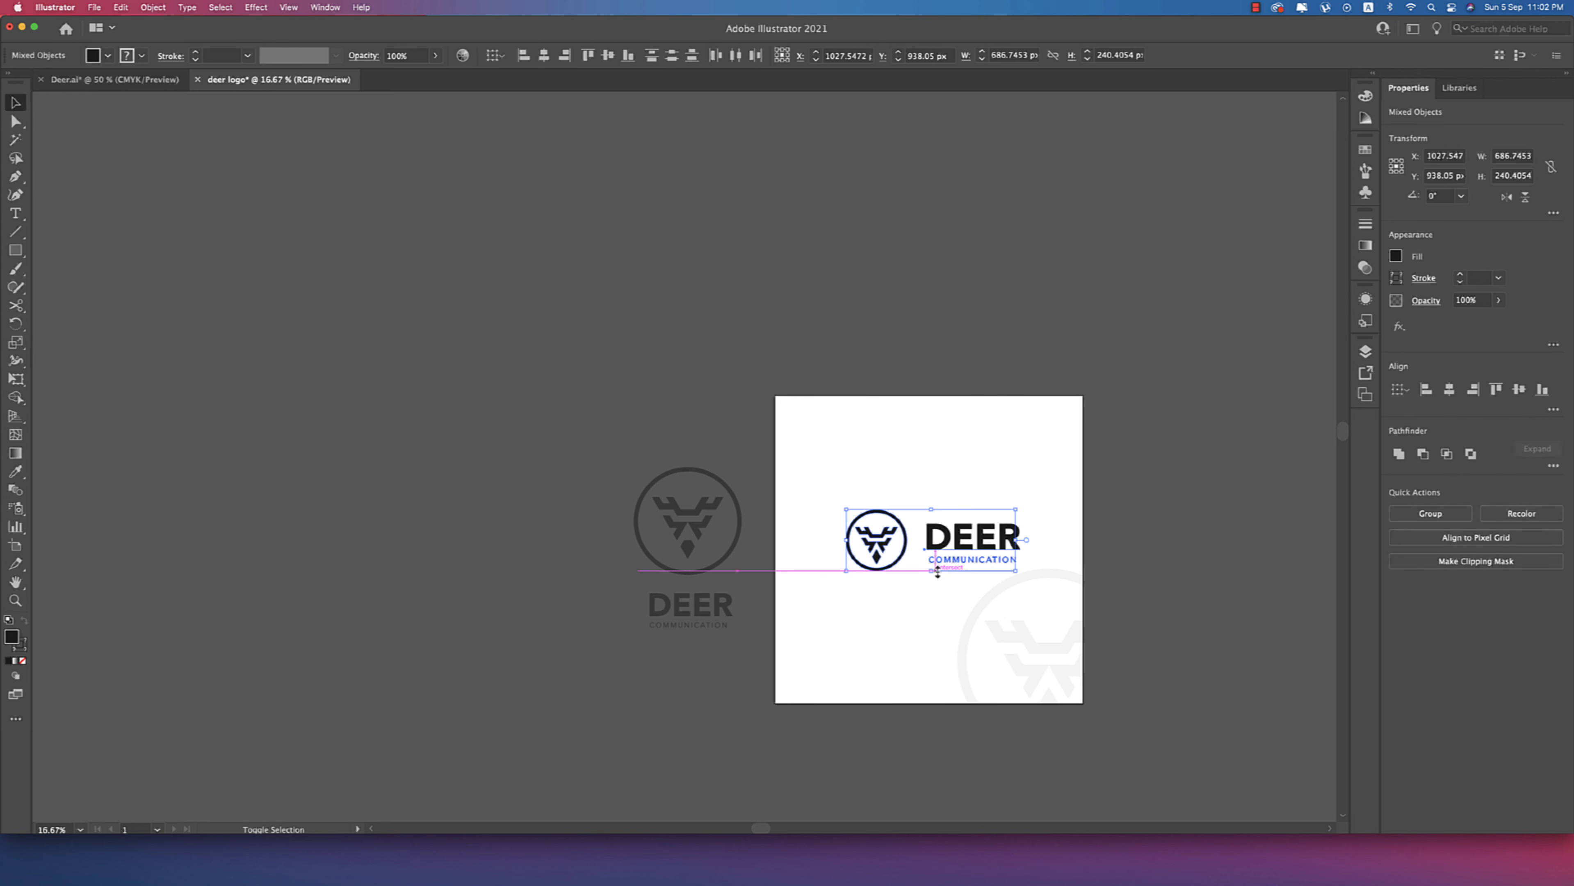
click(1099, 543)
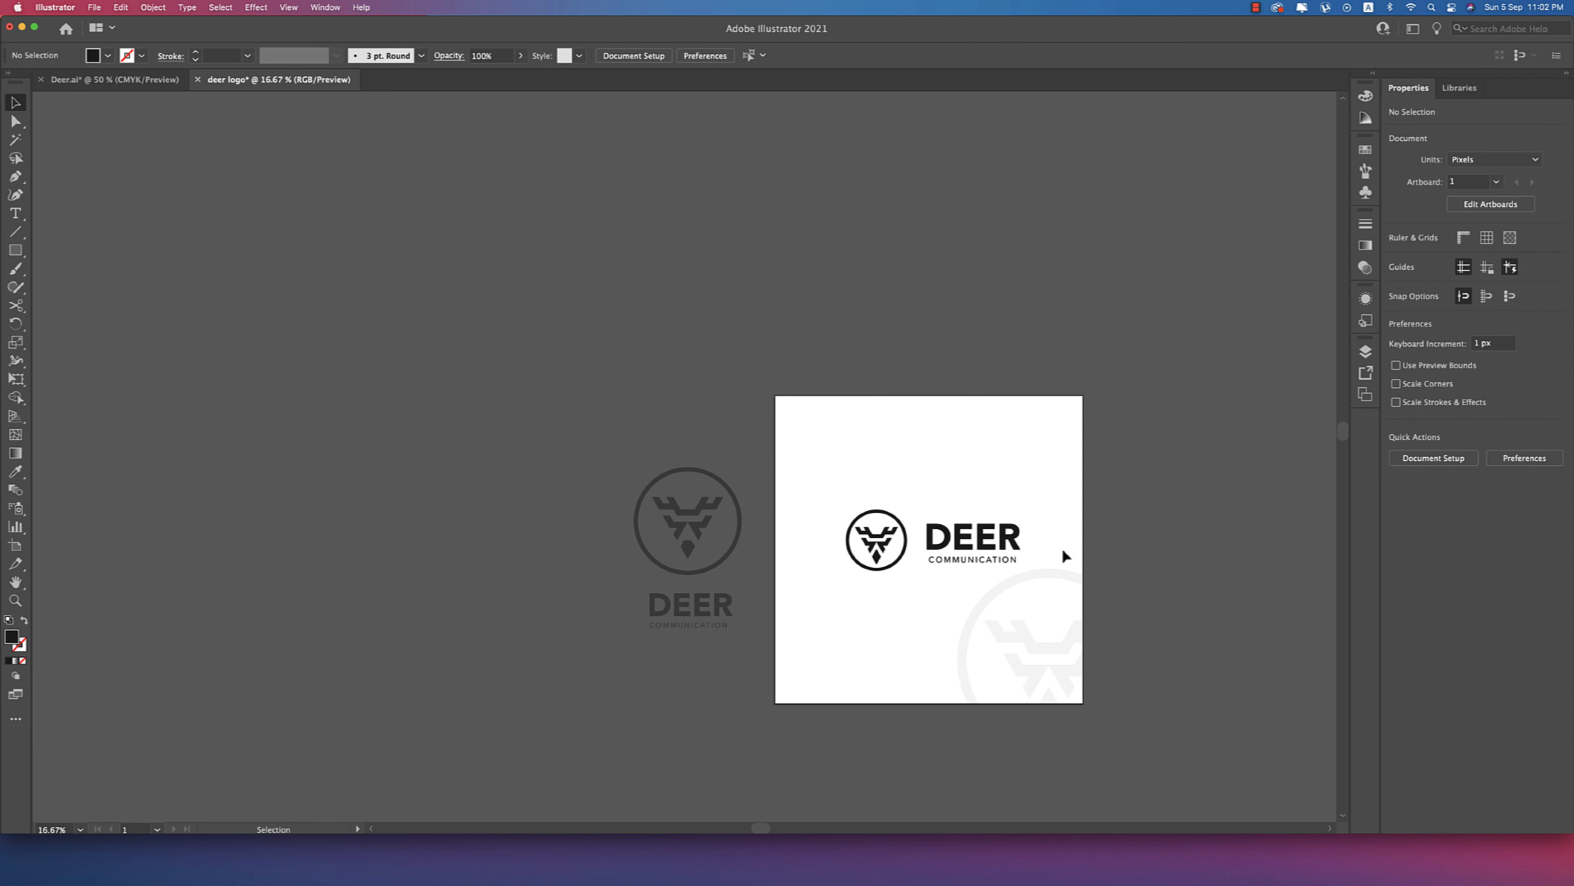
- Select the DEER text beside the enlarged badge
scroll(1058, 549, up, 1)
click(990, 545)
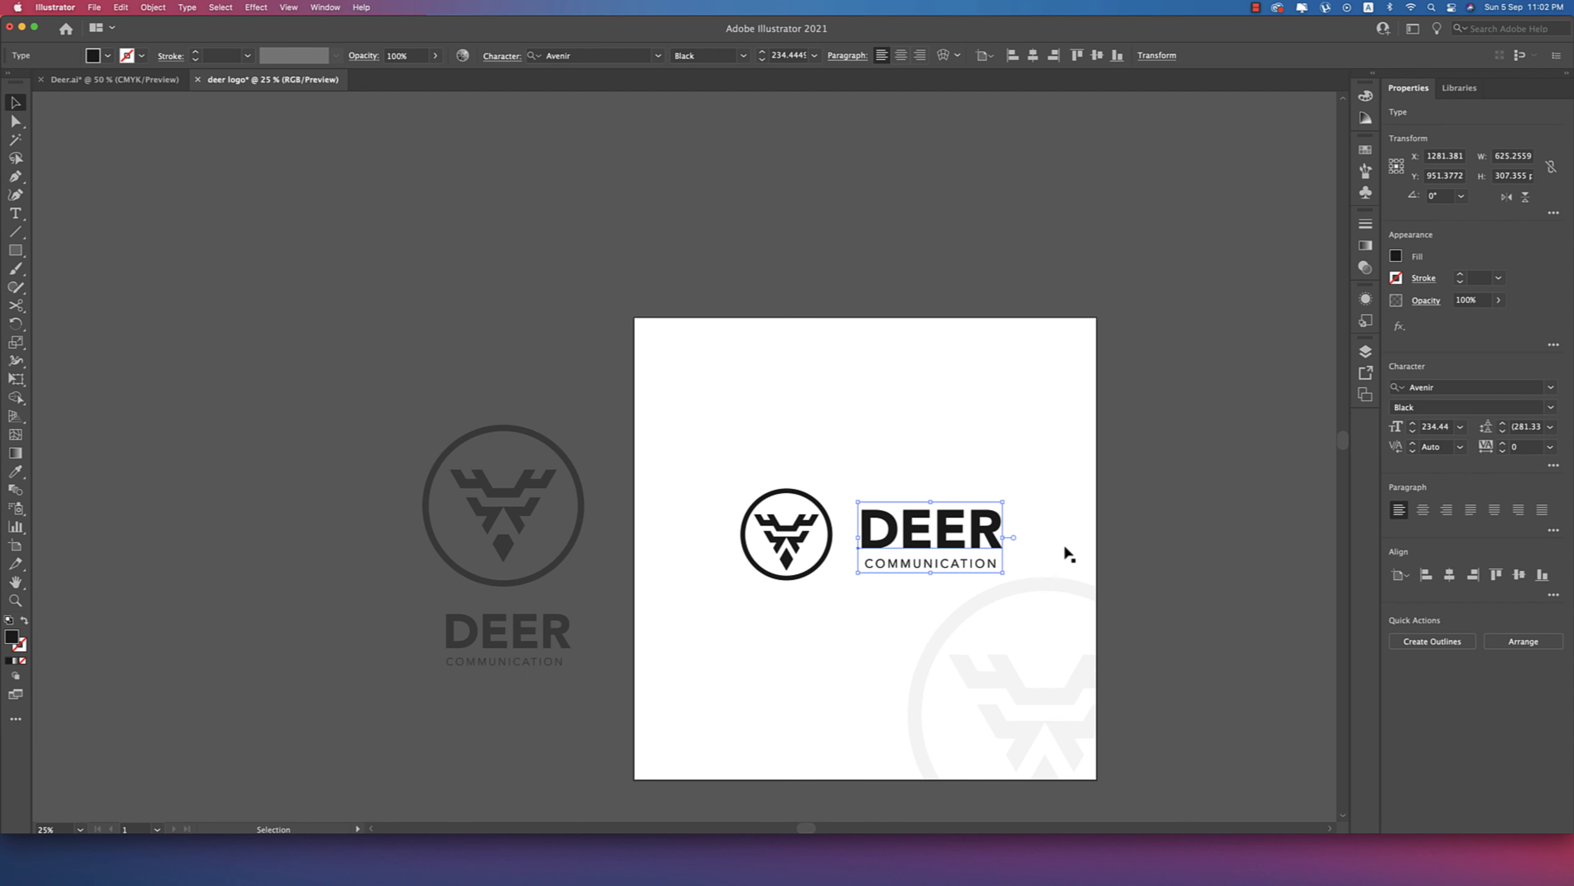